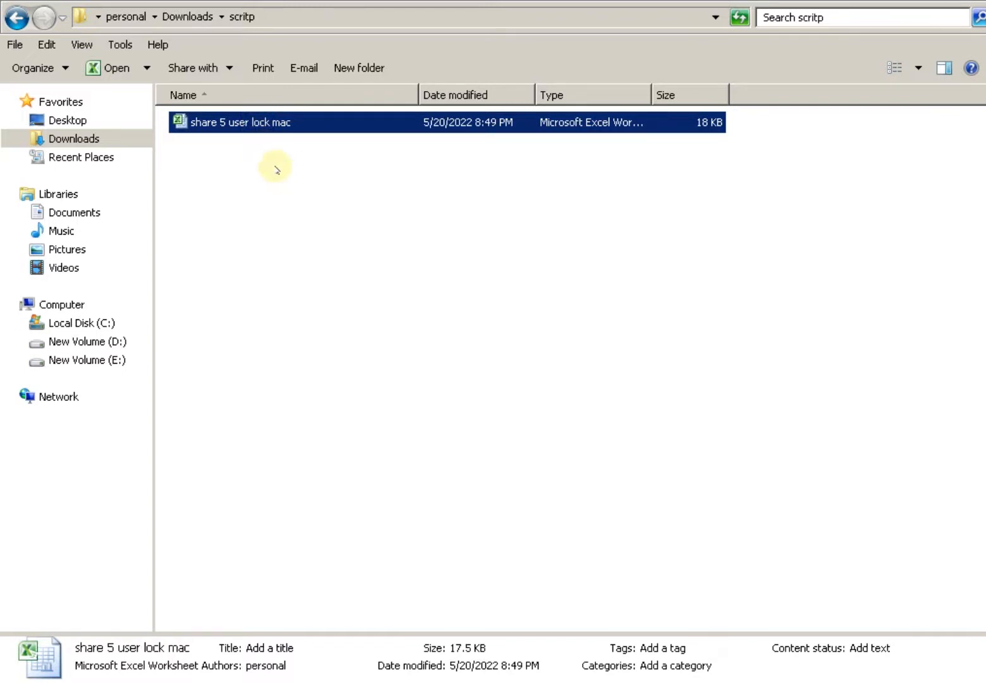
# Open the 'share 5 user lock mac' workbook in Excel and show its INPUT sheet.
pyautogui.click(297, 190)
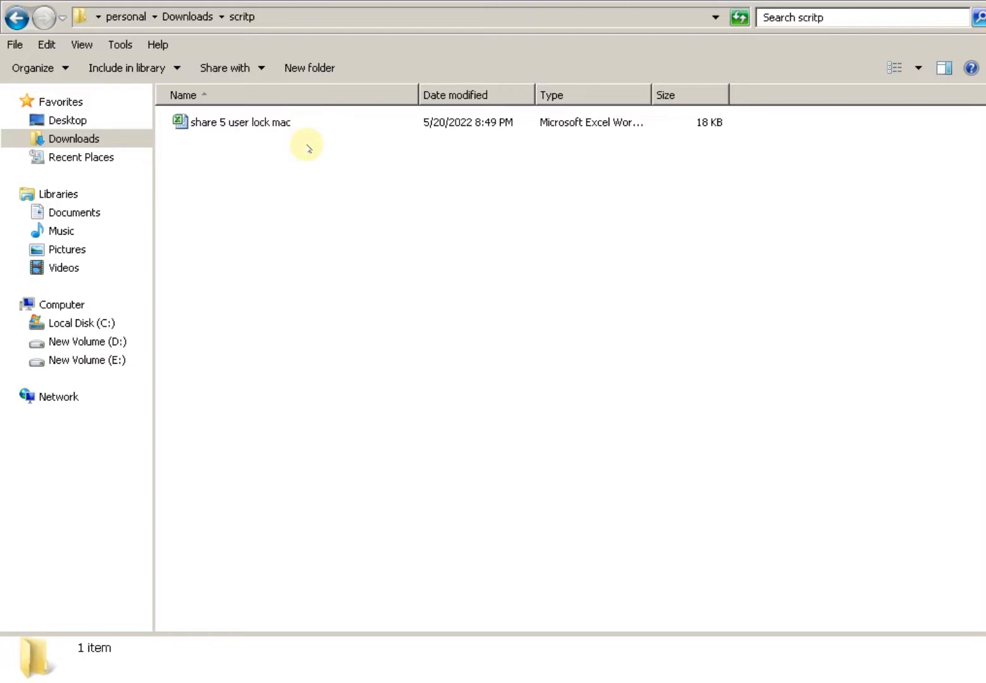
pyautogui.doubleClick(282, 123)
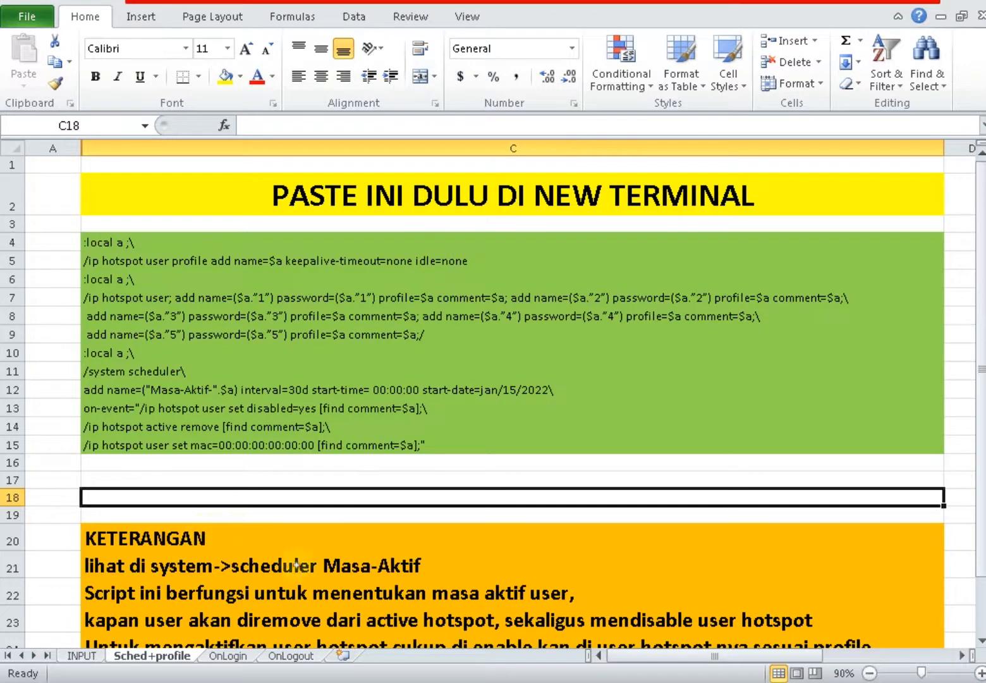
pyautogui.click(86, 655)
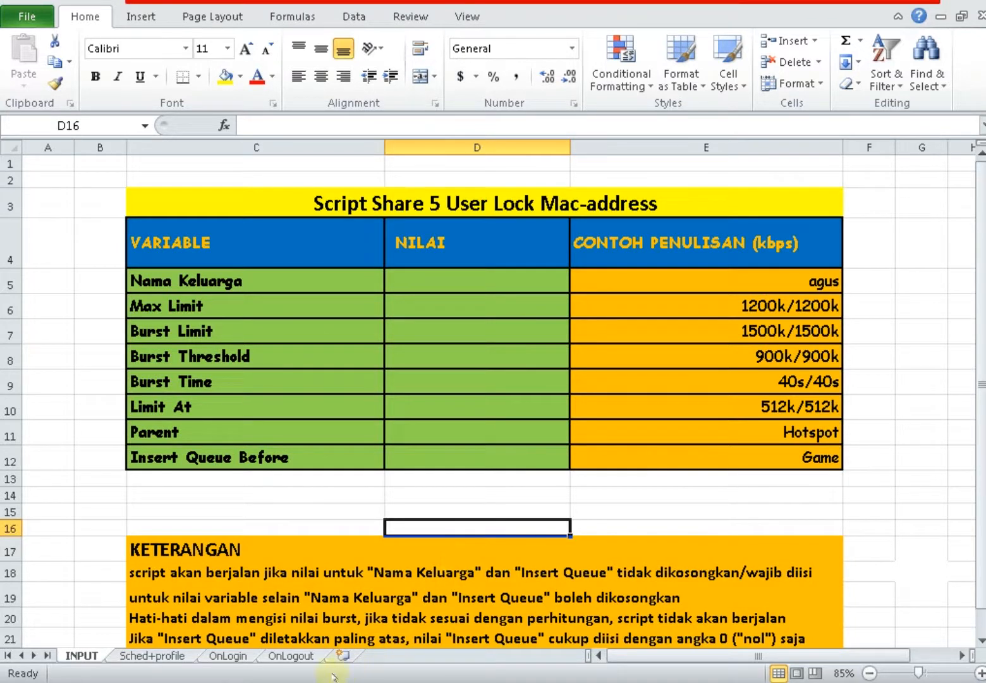
pyautogui.moveTo(281, 681)
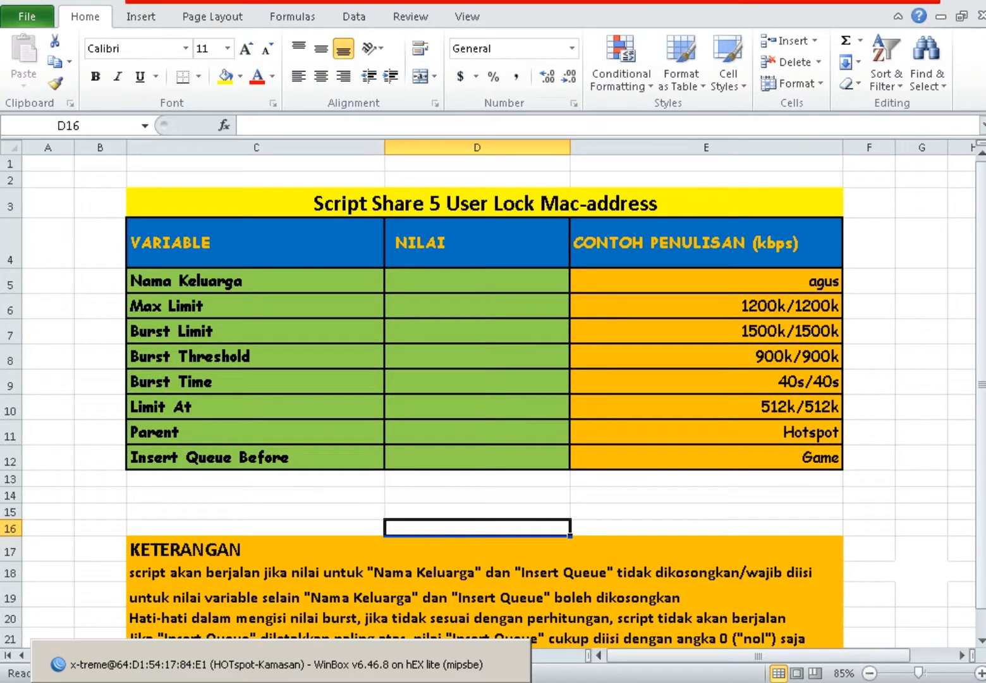
# Bring WinBox forward and show the Hotspot IP Bindings list.
pyautogui.click(281, 681)
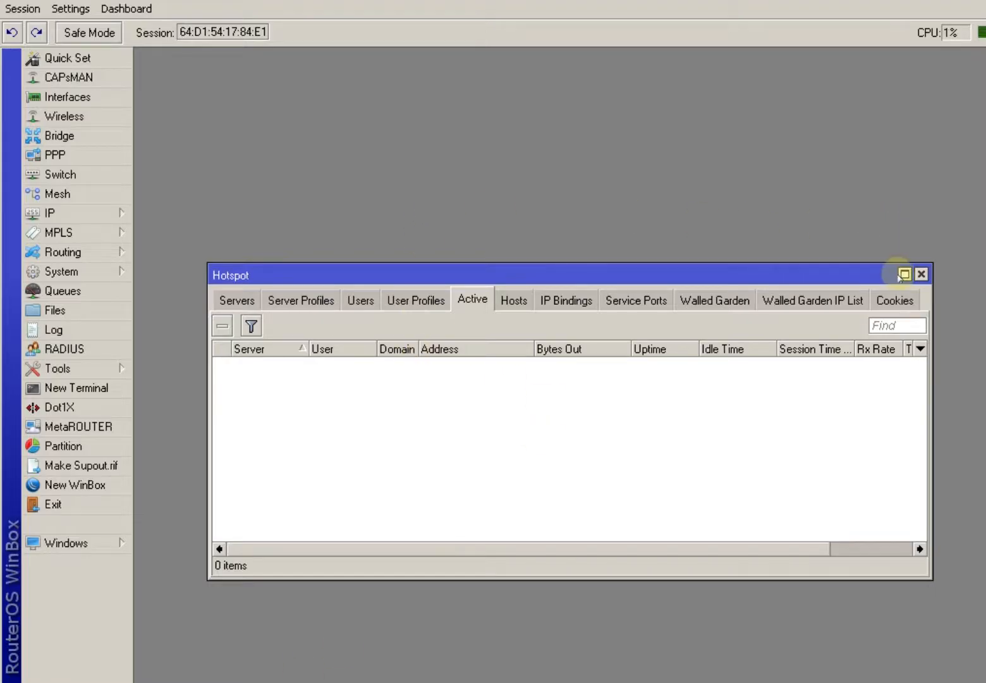
pyautogui.moveTo(654, 273); pyautogui.dragTo(616, 158)
pyautogui.click(476, 183)
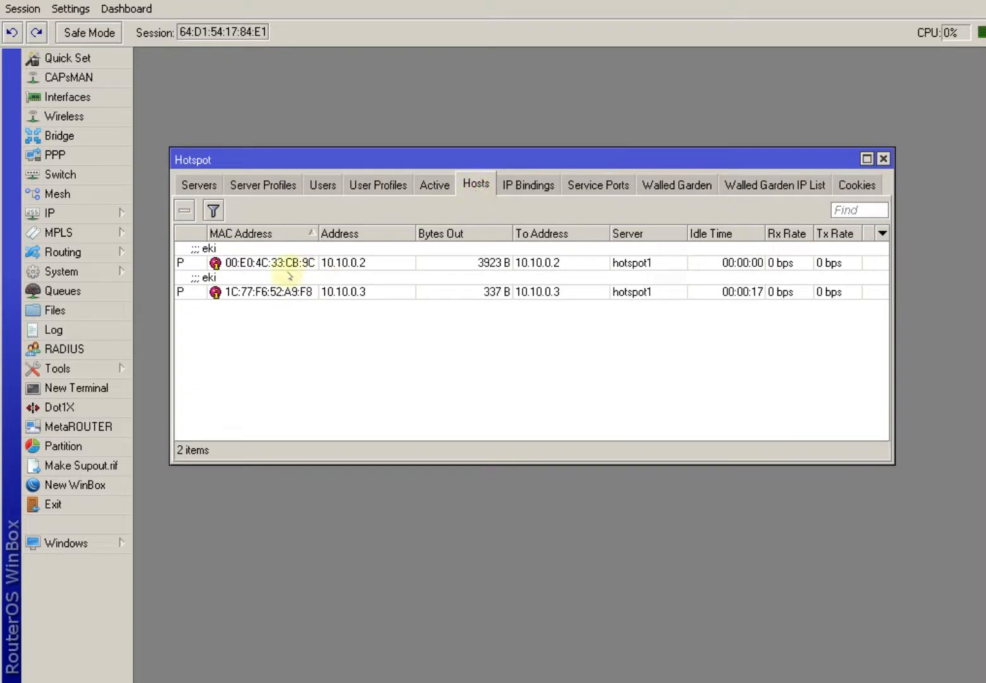
pyautogui.click(522, 185)
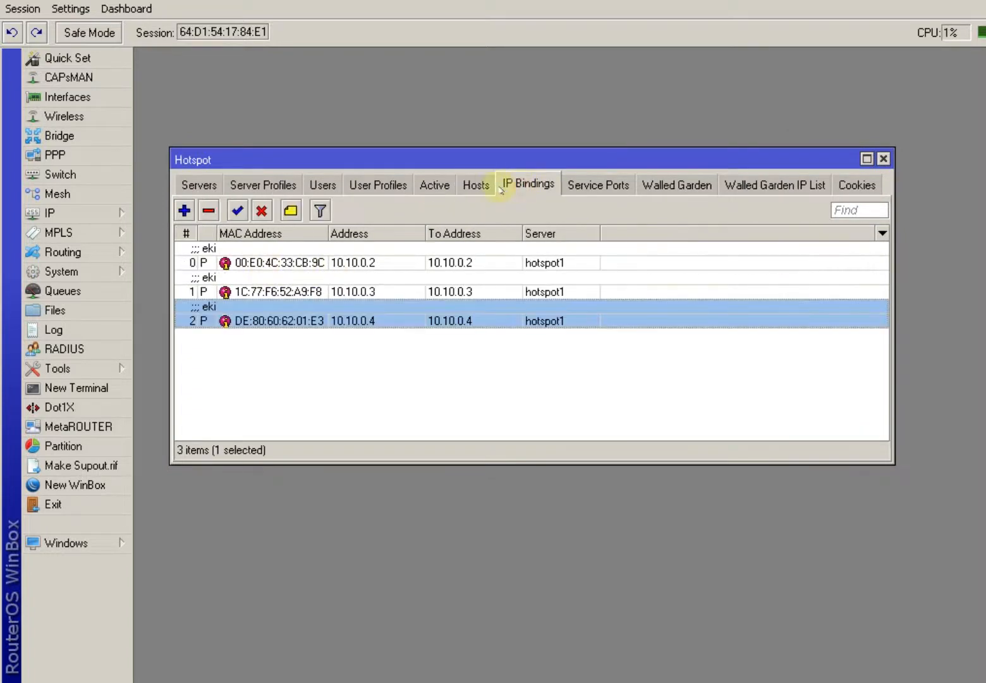
# Remove all three MAC bindings so the IP Bindings list is empty.
pyautogui.click(245, 262)
pyautogui.click(209, 210)
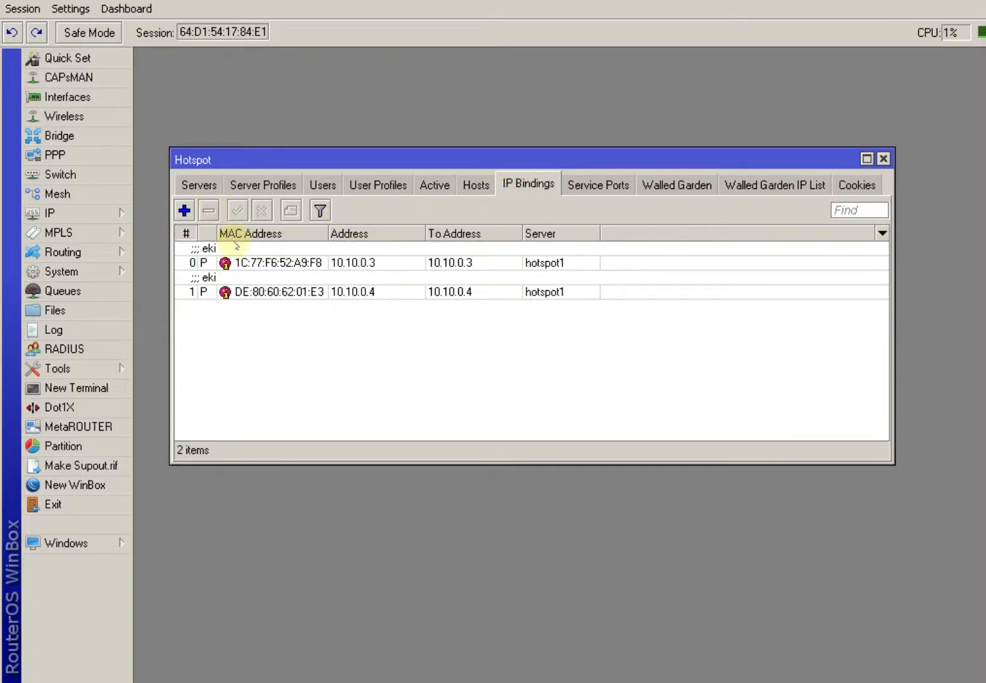
pyautogui.click(225, 261)
pyautogui.click(209, 211)
pyautogui.click(222, 261)
pyautogui.click(209, 211)
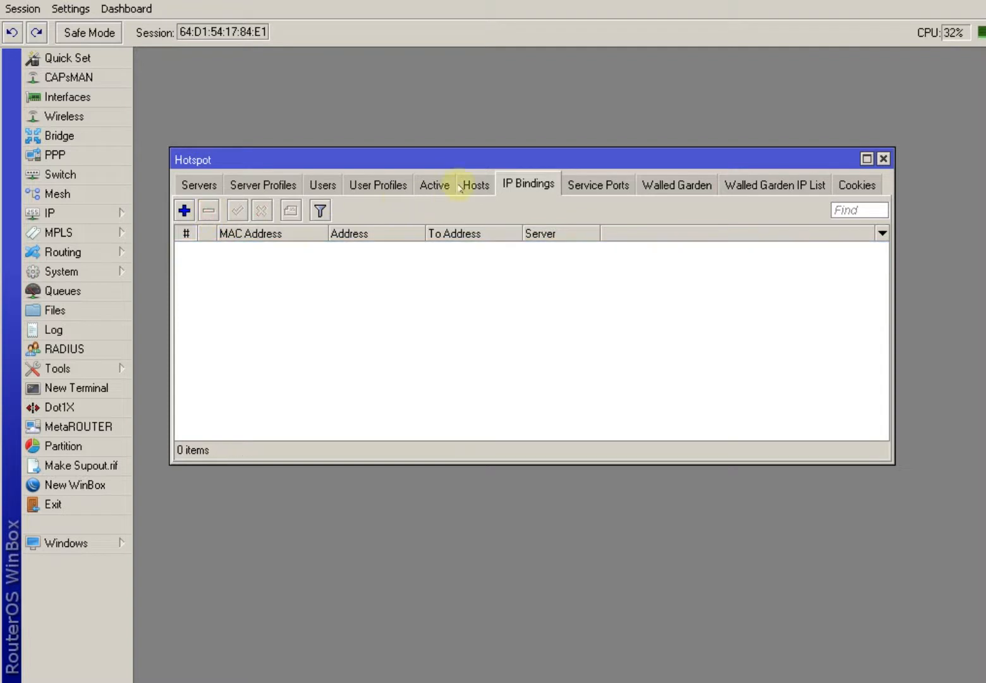
# Check the hotspot Hosts and Active lists after the bindings are removed.
pyautogui.click(475, 185)
pyautogui.click(434, 184)
pyautogui.click(475, 184)
pyautogui.click(433, 184)
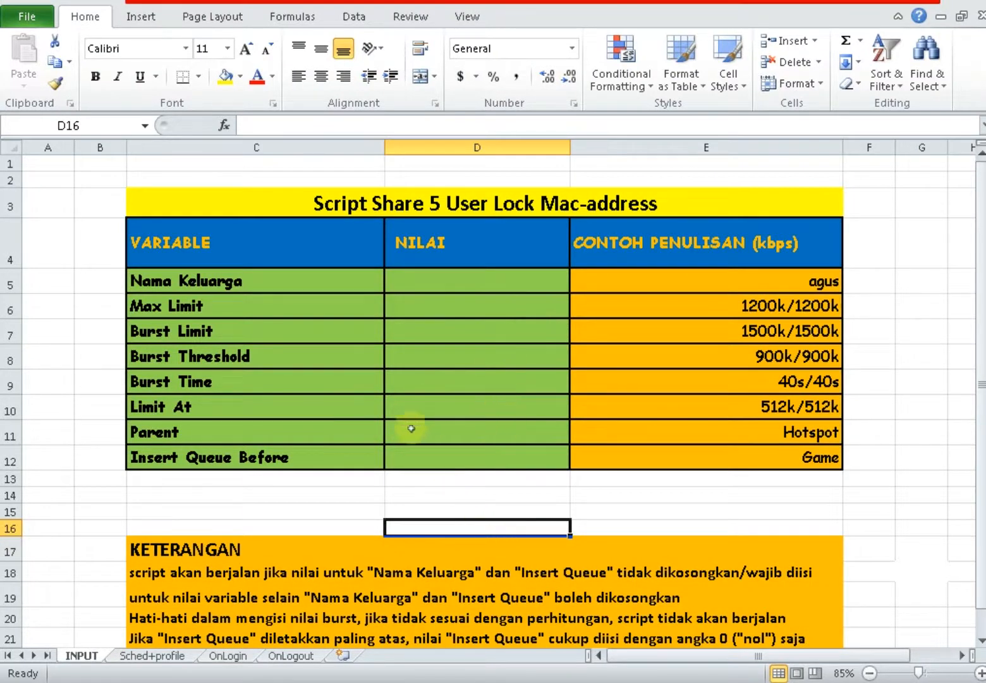
# Enter 'rudi' as the Nama Keluarga value in D5, then move to D11 and D12.
pyautogui.click(424, 281)
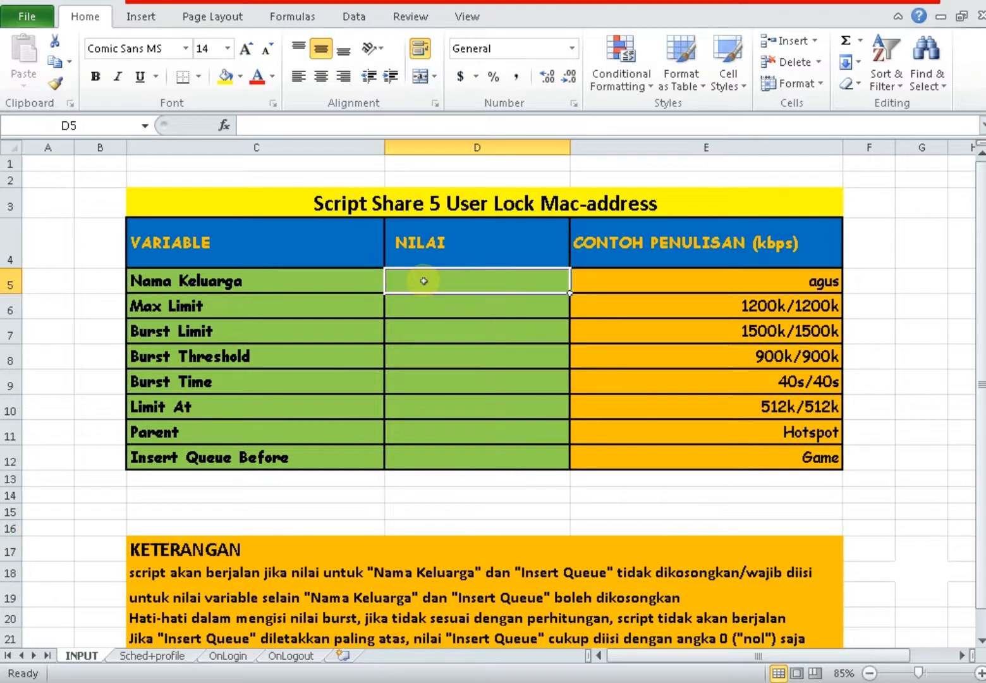
pyautogui.write('rudi')
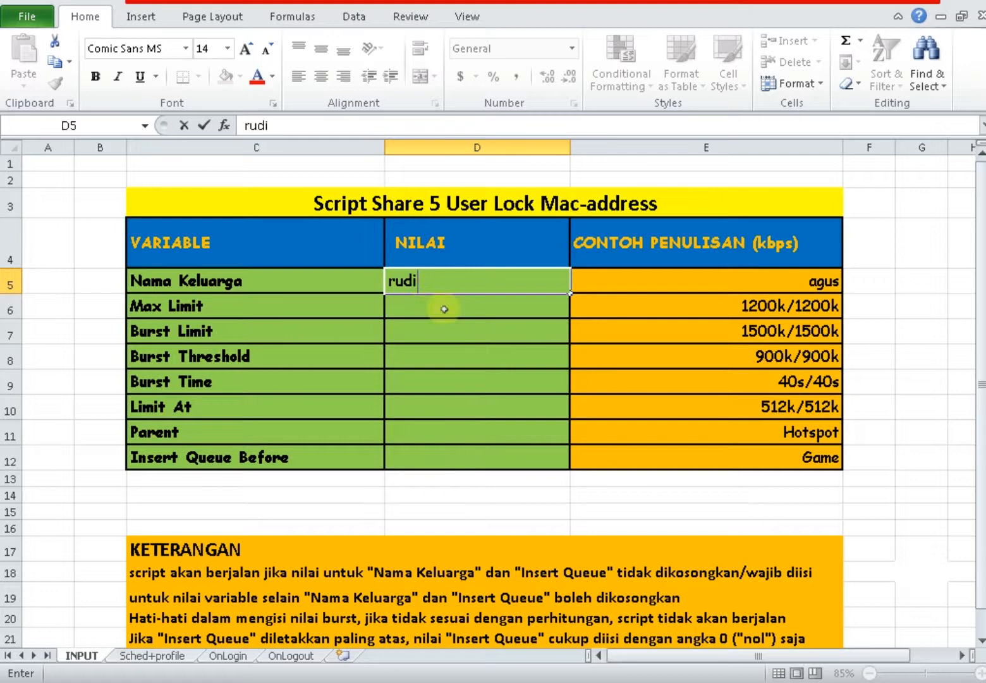
pyautogui.click(443, 309)
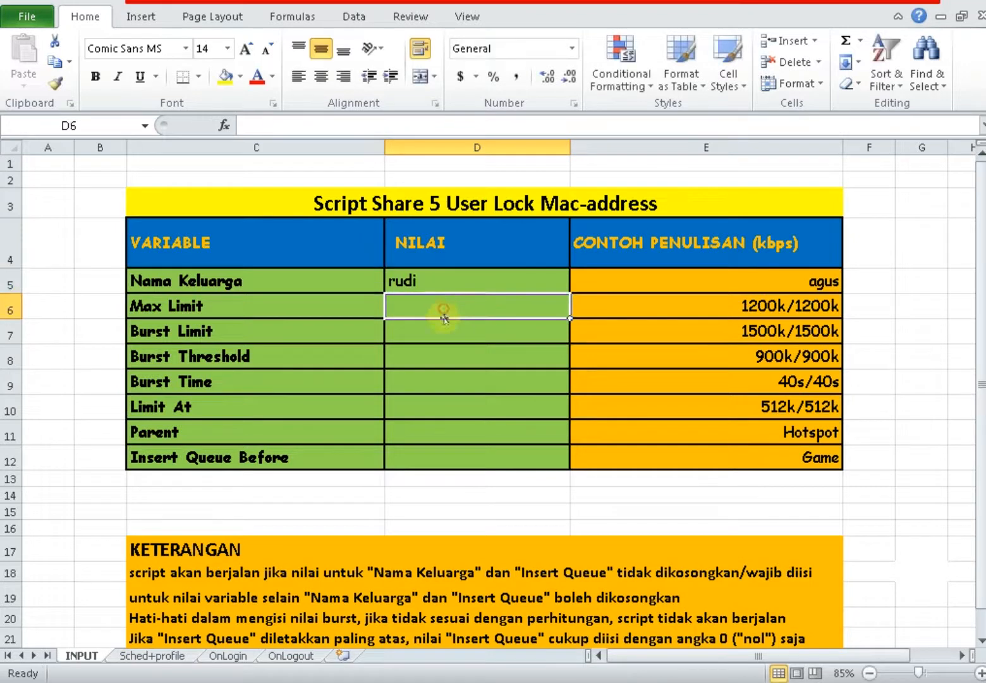
pyautogui.click(442, 360)
pyautogui.click(441, 434)
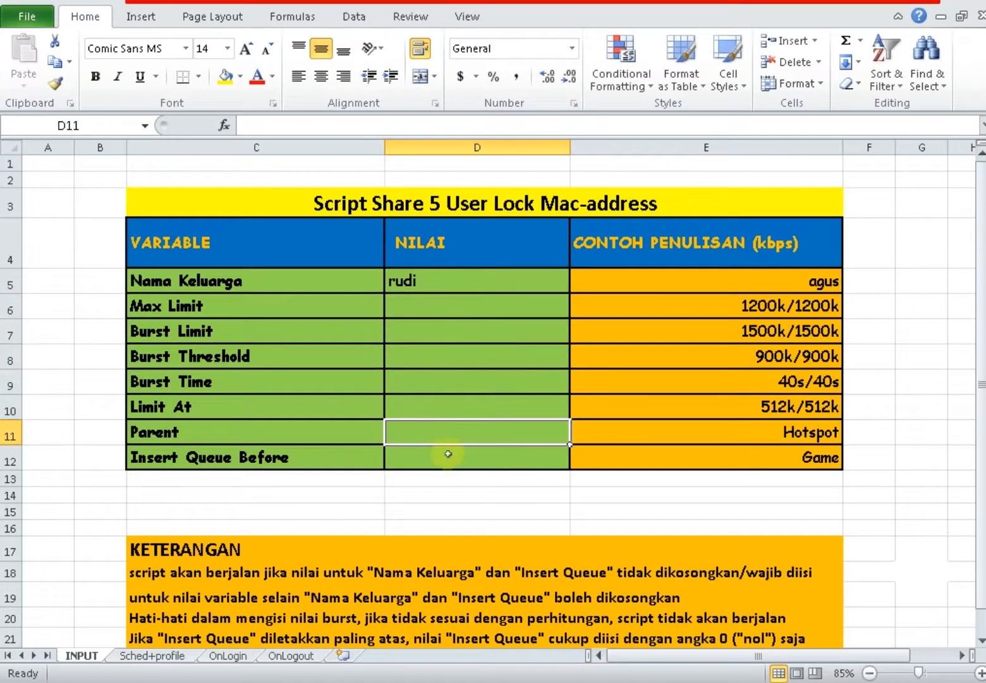
pyautogui.scroll(-1, 446, 453)
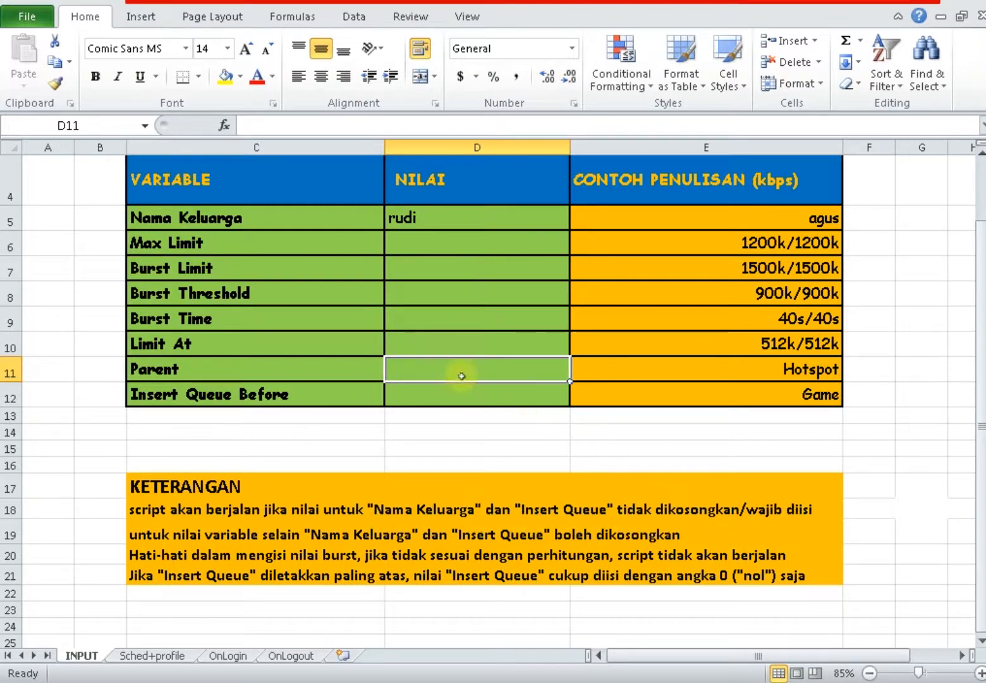
pyautogui.click(409, 219)
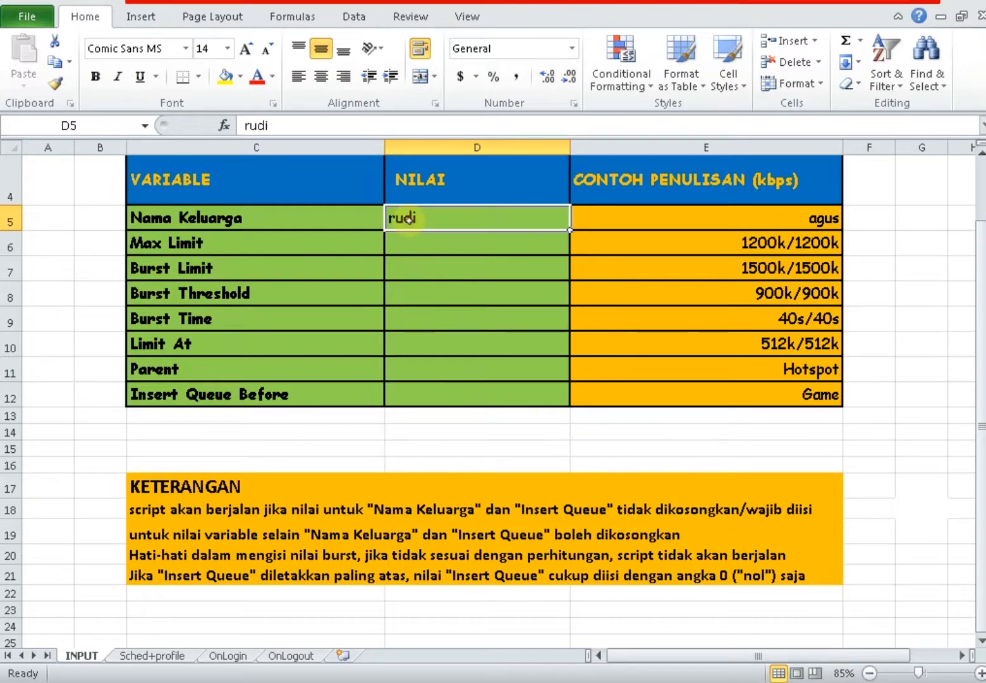
pyautogui.click(417, 396)
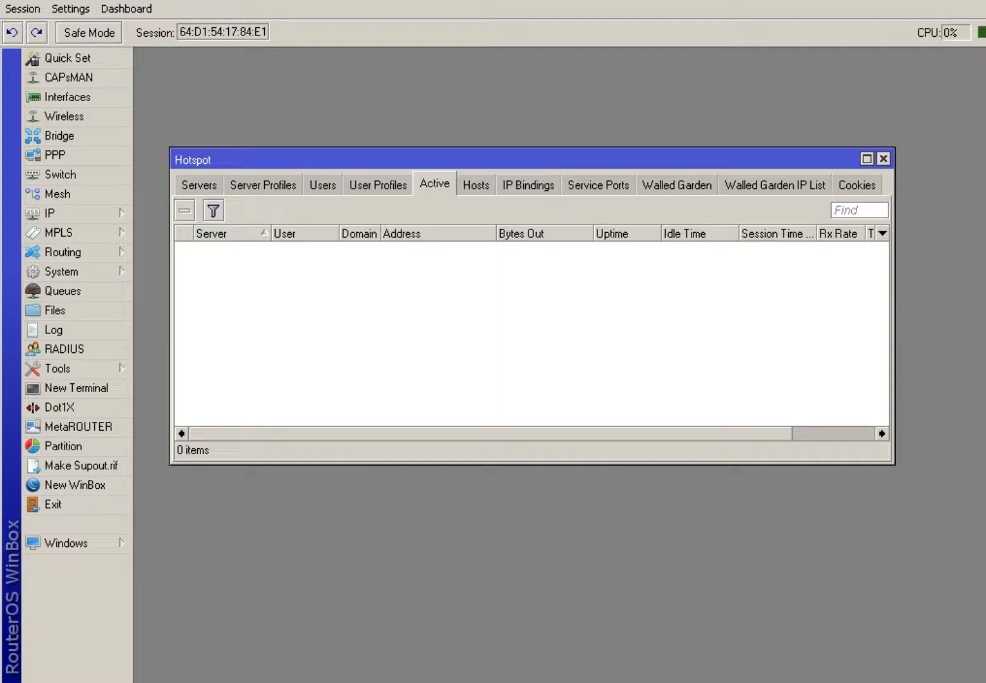
# Open the HOTSPOT simple queue's settings and copy its name, HOTSPOT.
pyautogui.click(57, 291)
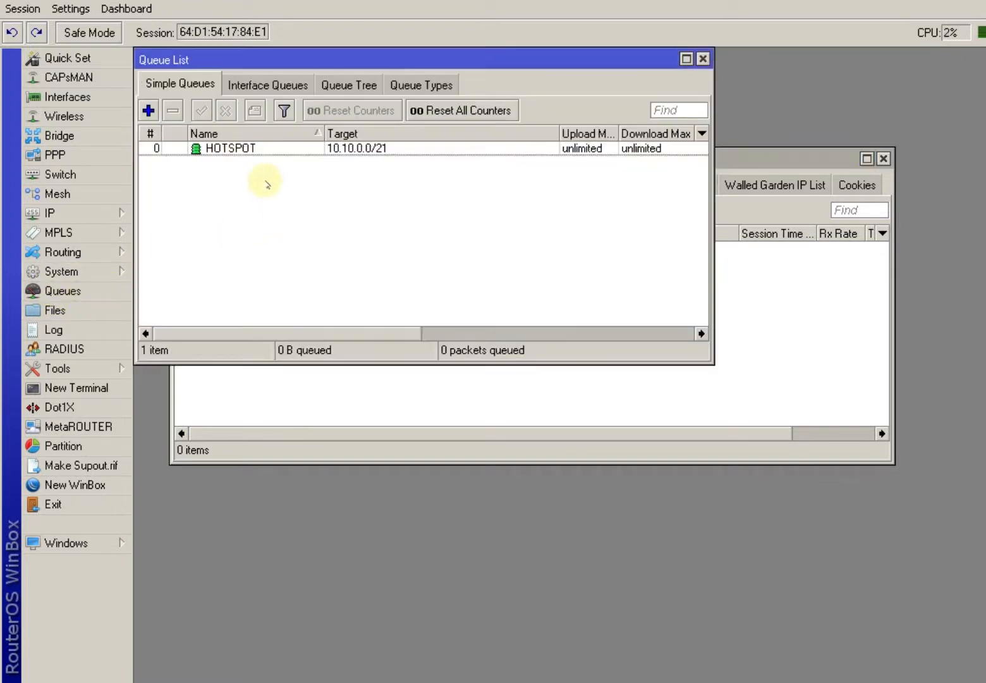
pyautogui.moveTo(284, 61); pyautogui.dragTo(430, 141)
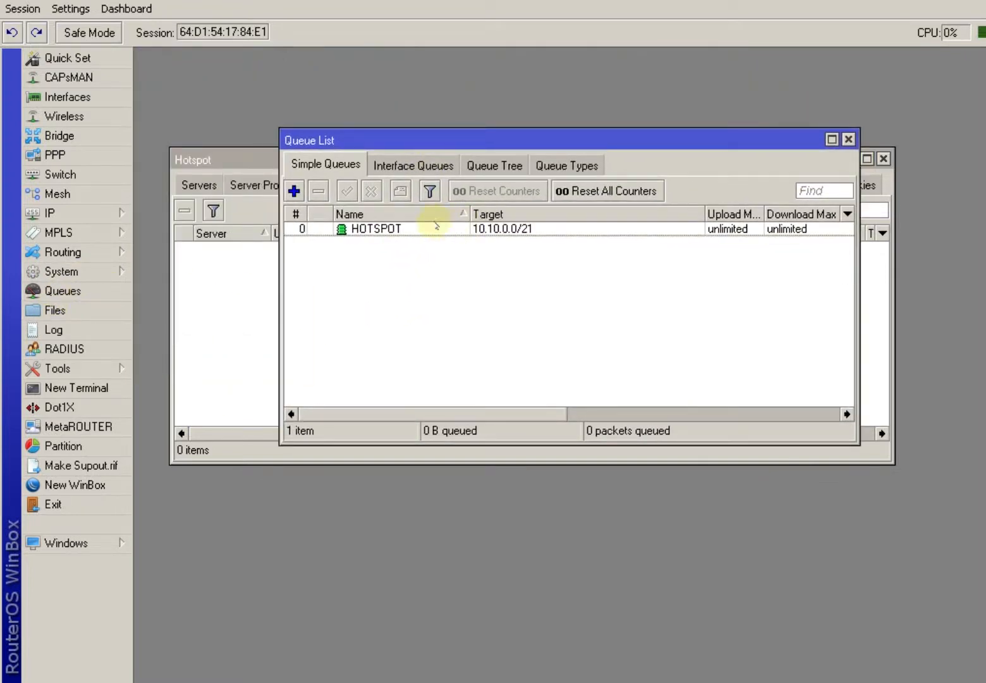
pyautogui.click(385, 231)
pyautogui.doubleClick(386, 230)
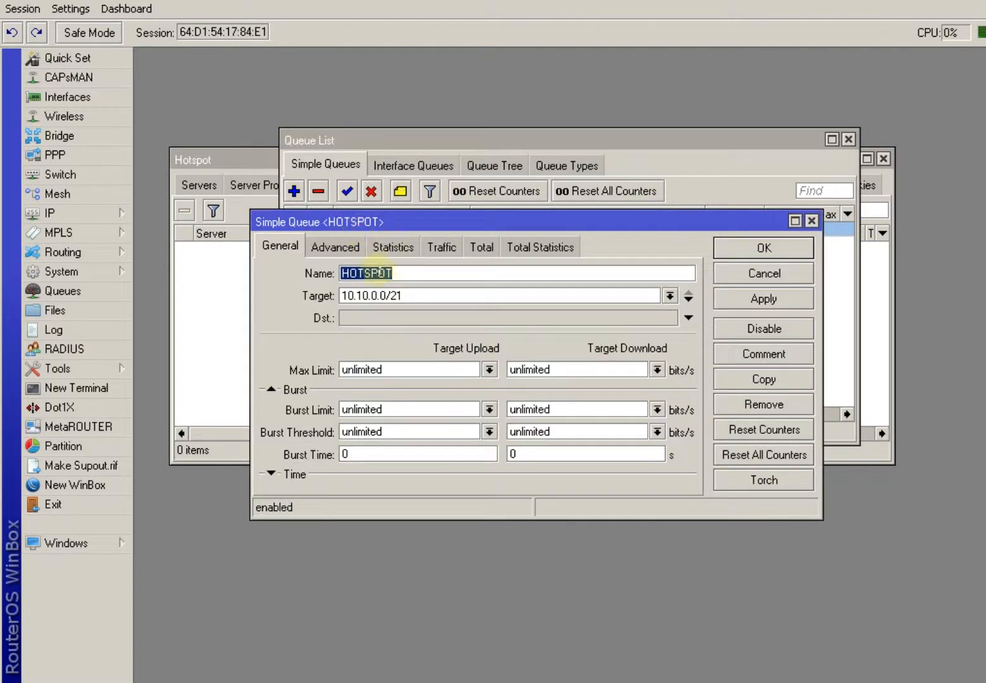
pyautogui.rightClick(380, 273)
pyautogui.click(408, 297)
pyautogui.hotkey('alt', 'Tab')
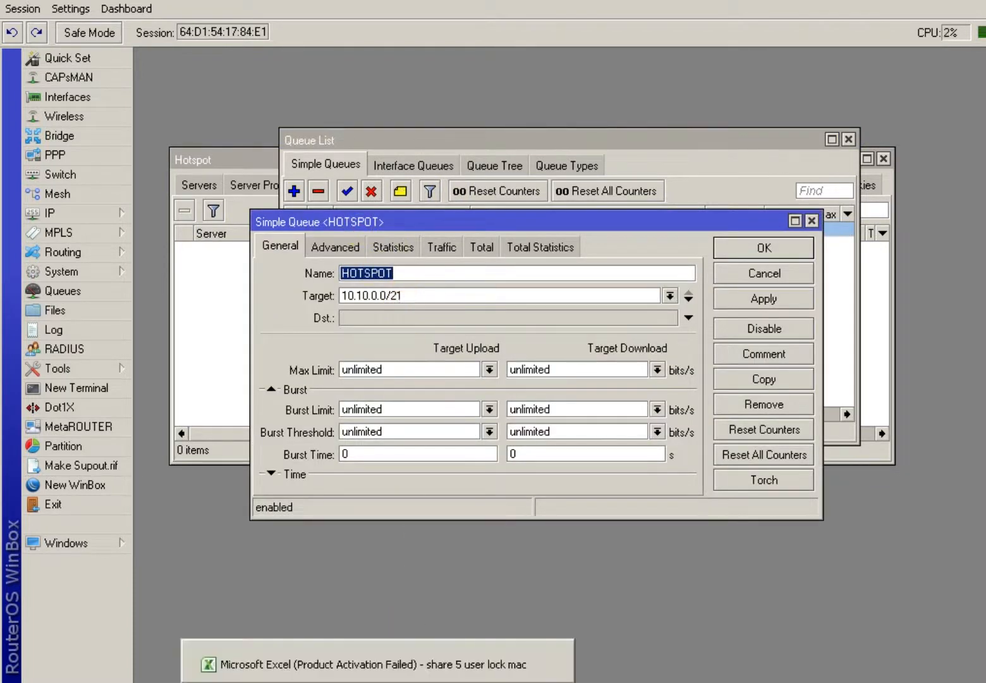
# Paste HOTSPOT as the Parent value in cell D11.
pyautogui.click(411, 376)
pyautogui.rightClick(411, 377)
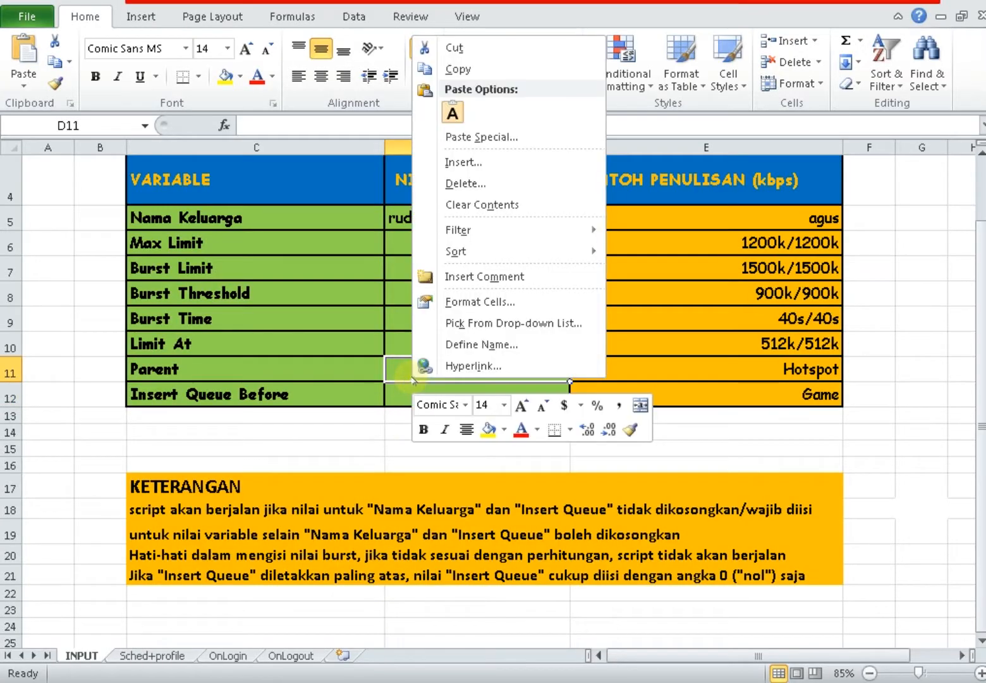
pyautogui.click(398, 368)
pyautogui.click(410, 393)
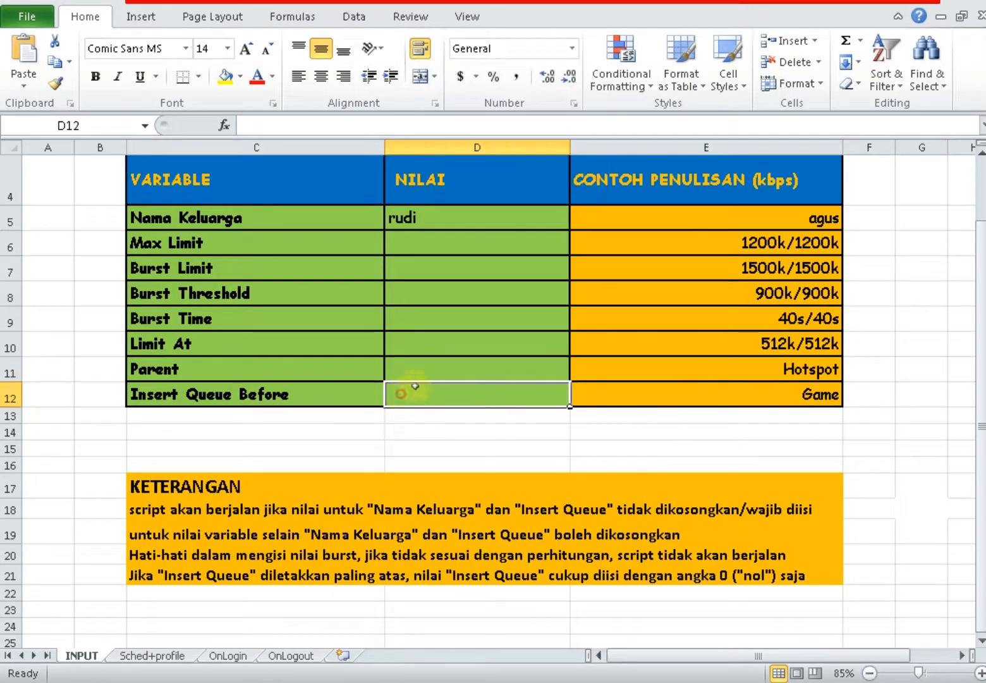
pyautogui.click(422, 375)
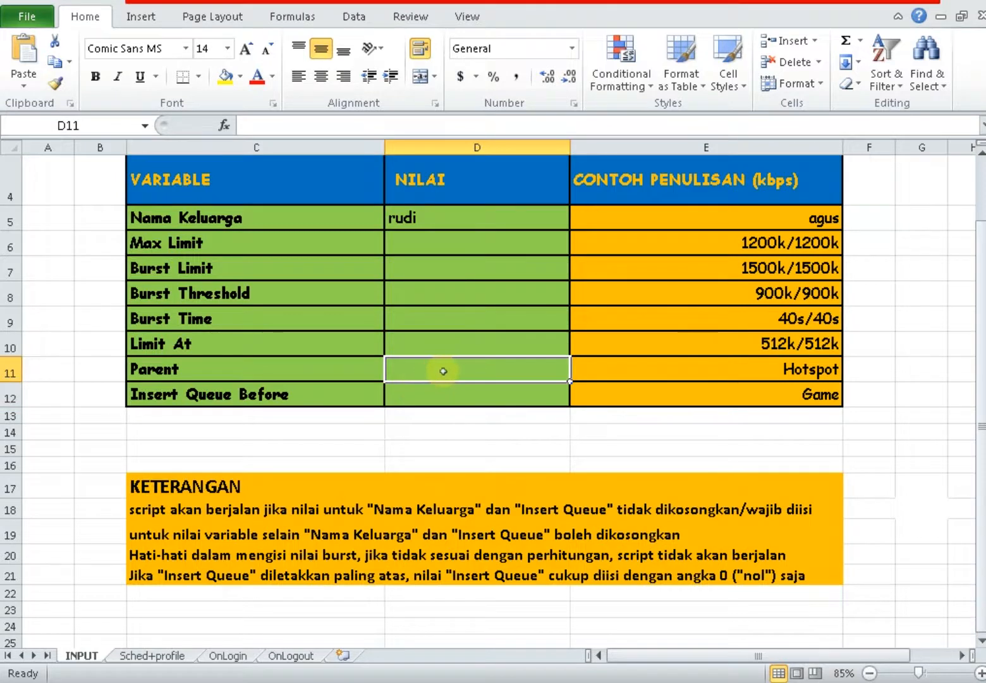
pyautogui.rightClick(442, 370)
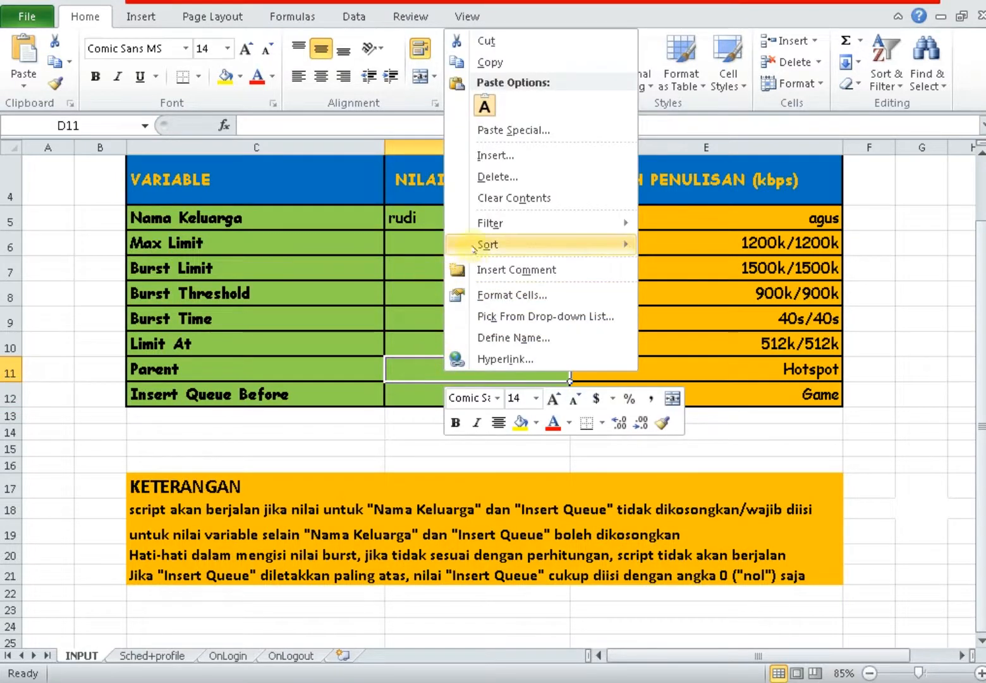
pyautogui.click(484, 106)
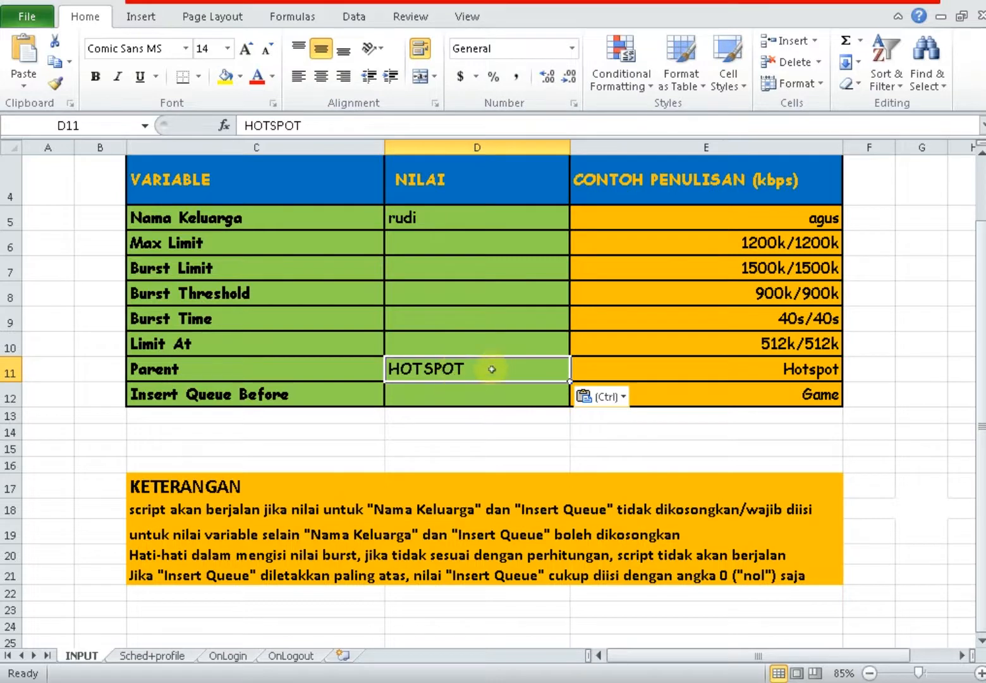
# Enter 0 as the Insert Queue Before value in D12.
pyautogui.click(416, 394)
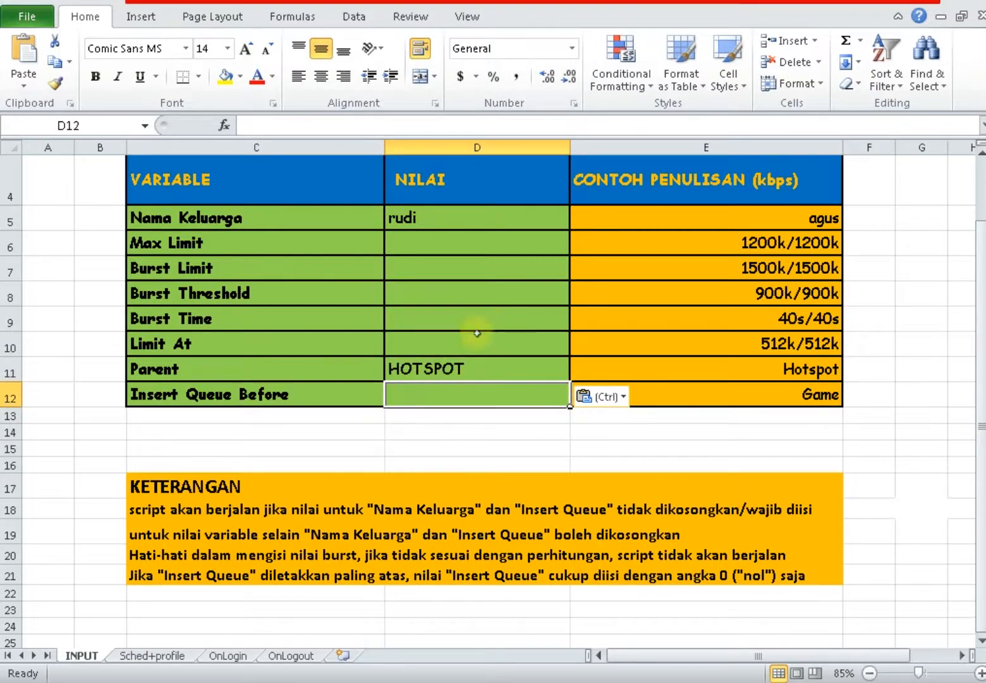
pyautogui.click(370, 396)
pyautogui.click(422, 396)
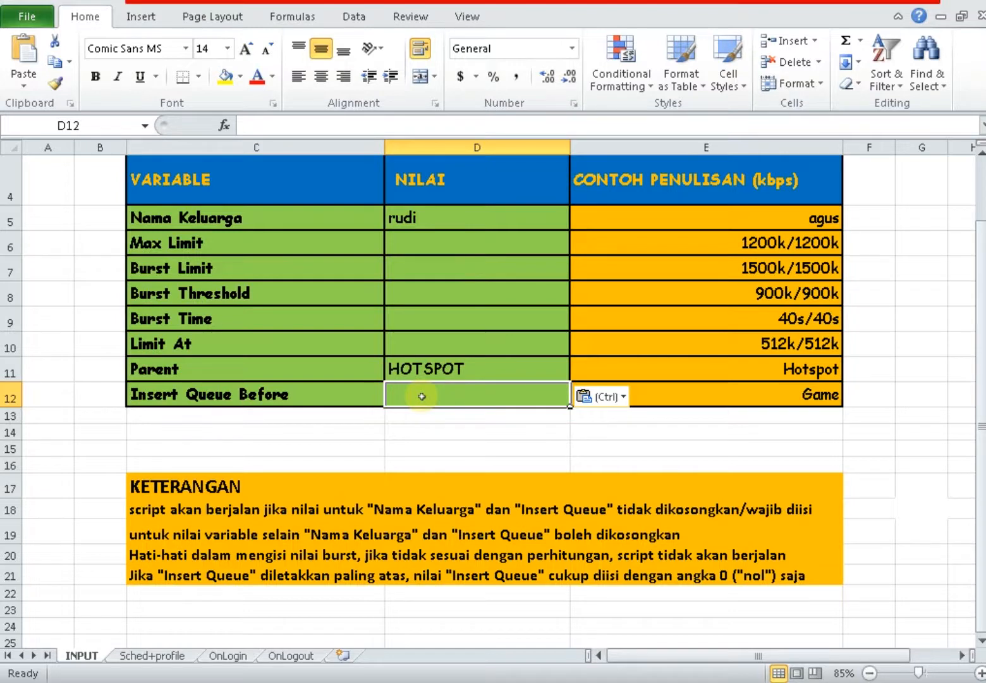
pyautogui.write('0')
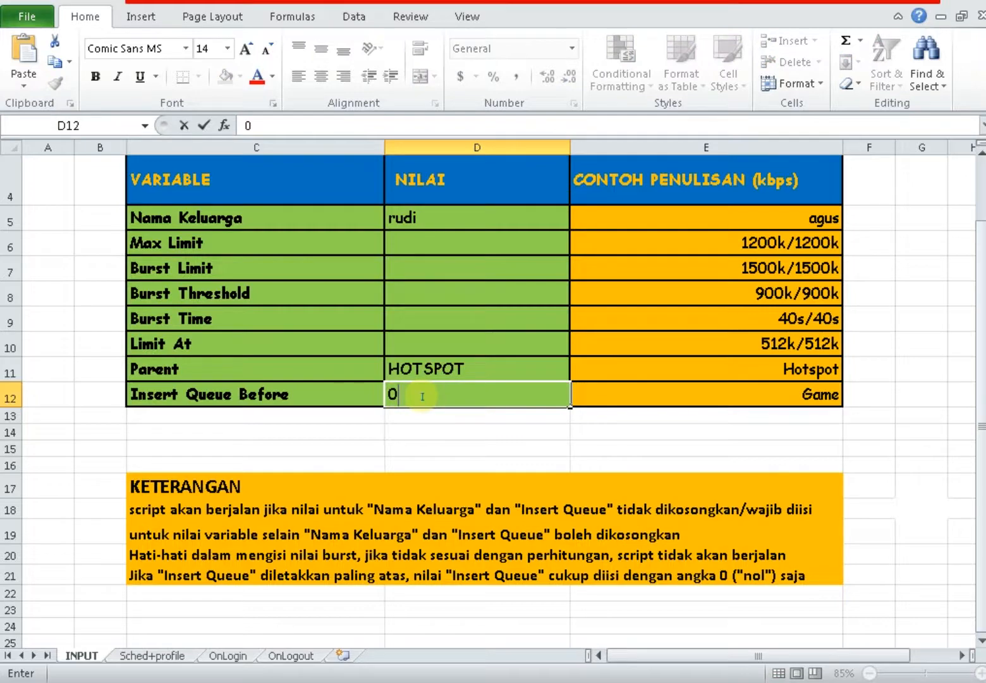
pyautogui.press('Return')
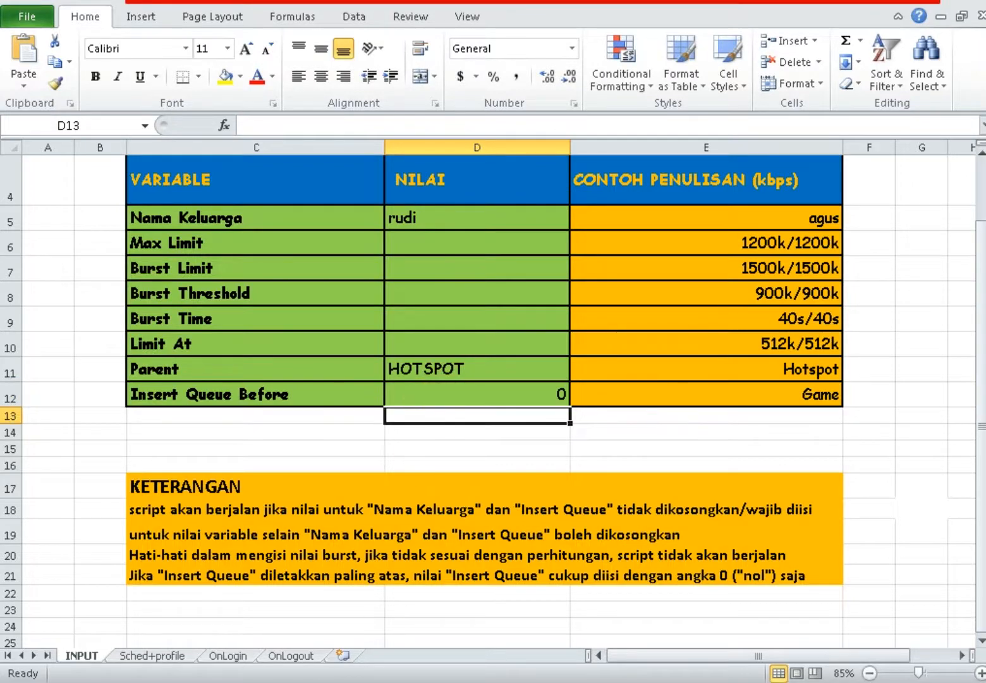
# Copy HOTSPOT again from WinBox and paste it as text into D12.
pyautogui.hotkey('alt', 'Tab')
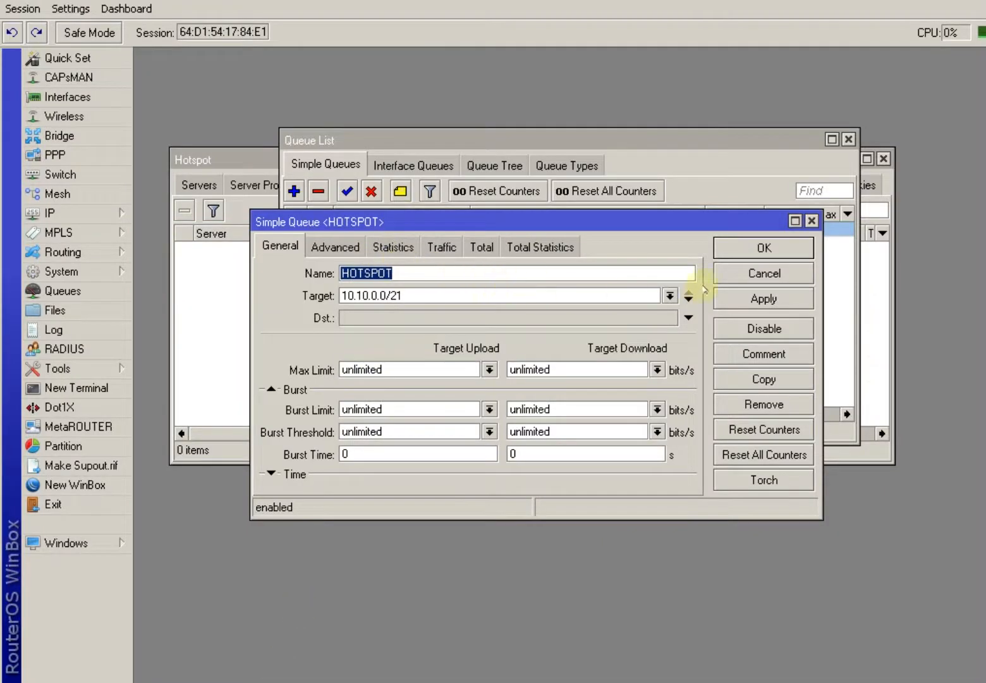
pyautogui.rightClick(363, 269)
pyautogui.click(385, 295)
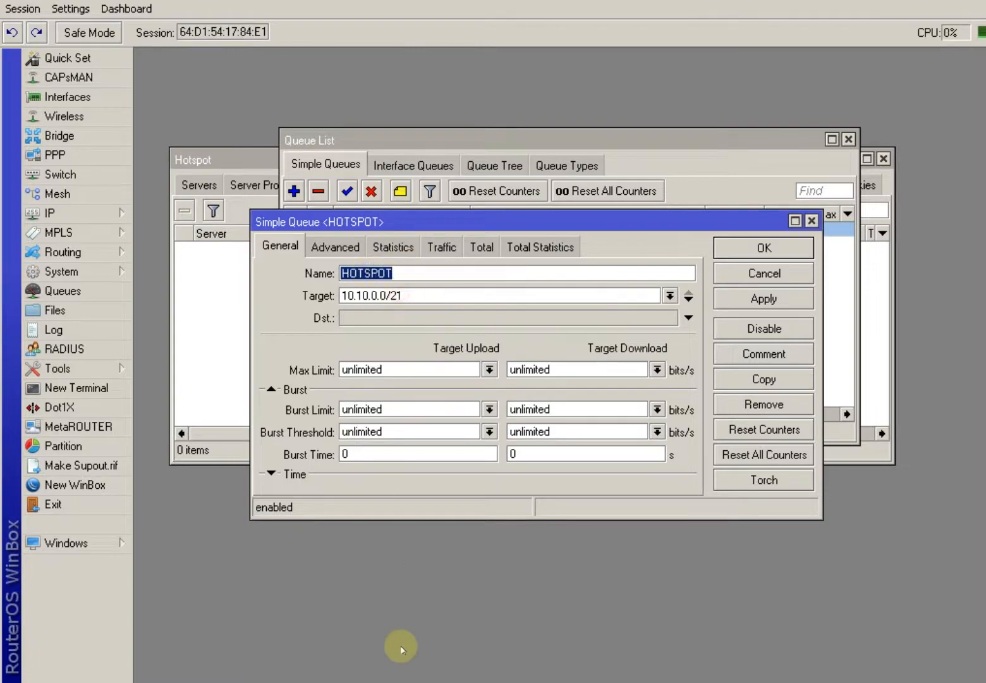
pyautogui.hotkey('alt', 'Tab')
pyautogui.click(459, 392)
pyautogui.rightClick(451, 396)
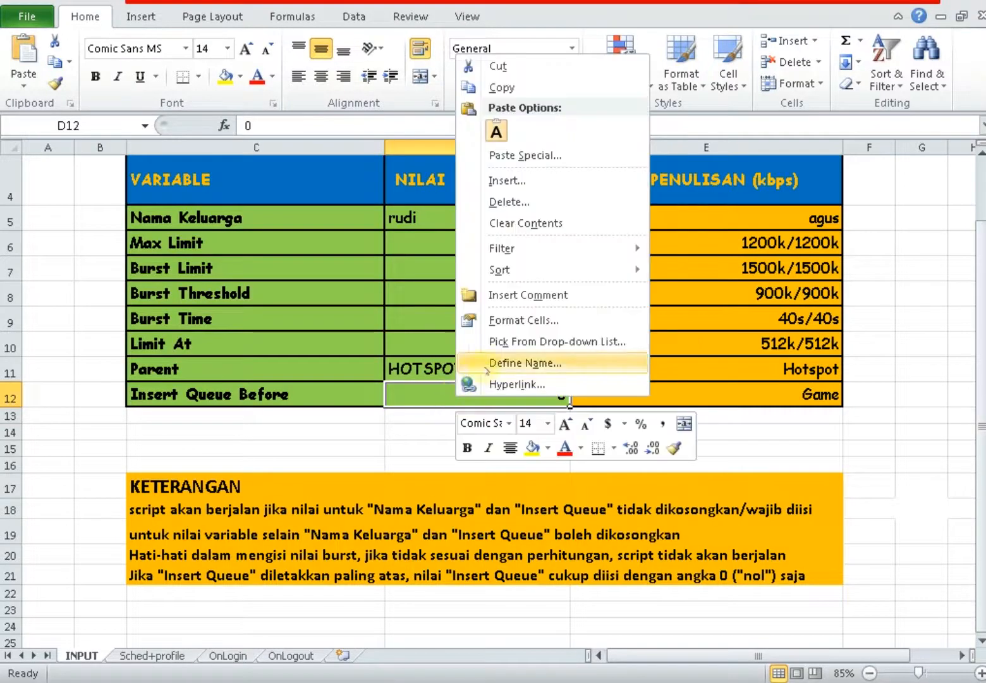
pyautogui.click(503, 139)
pyautogui.click(498, 134)
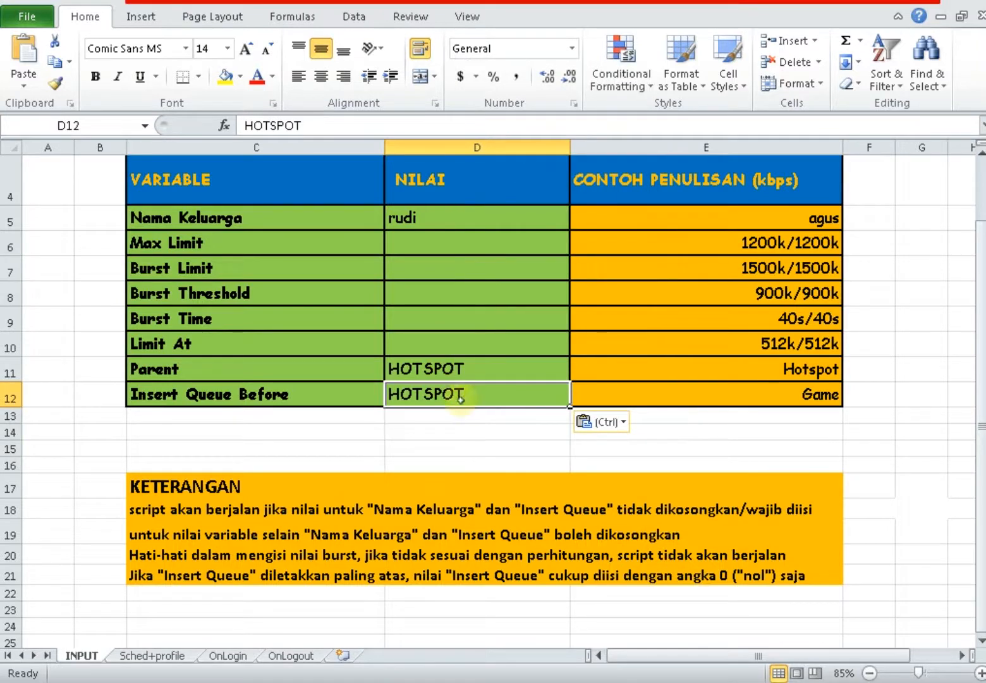
# Review the empty Max Limit and burst value cells on the INPUT sheet.
pyautogui.click(272, 248)
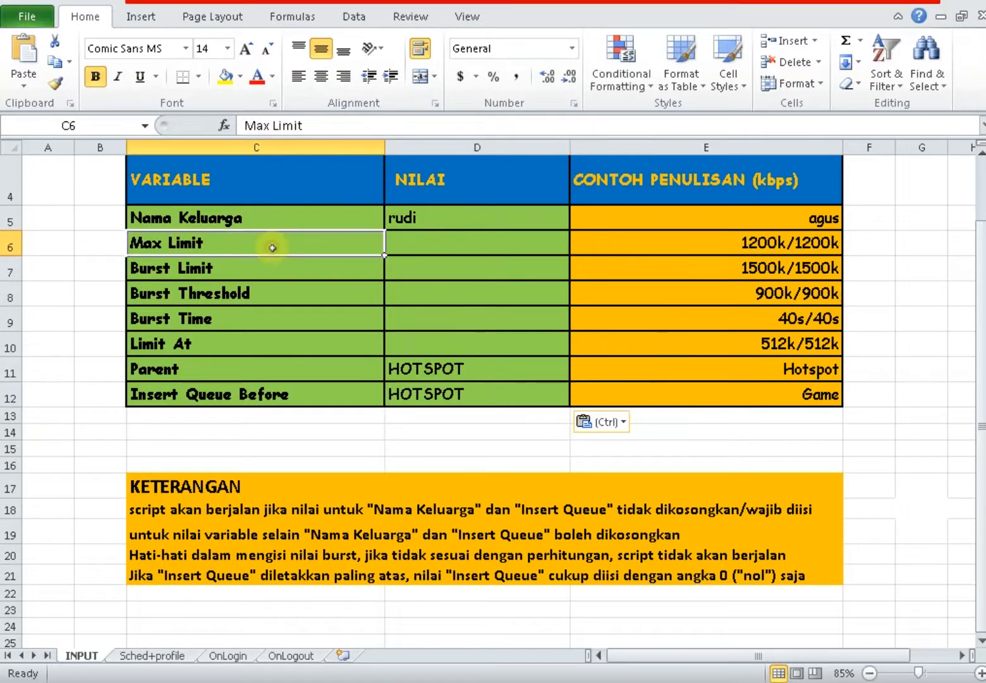
pyautogui.click(446, 246)
pyautogui.press('Down')
pyautogui.press('Down')
pyautogui.press('Down')
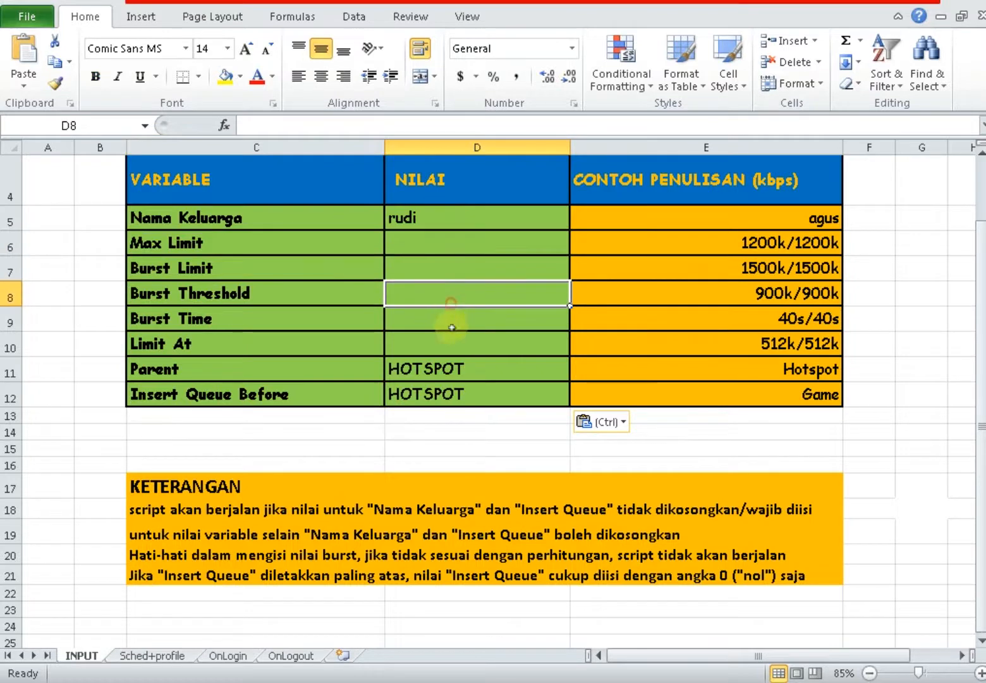
pyautogui.click(436, 343)
pyautogui.click(414, 292)
pyautogui.click(420, 273)
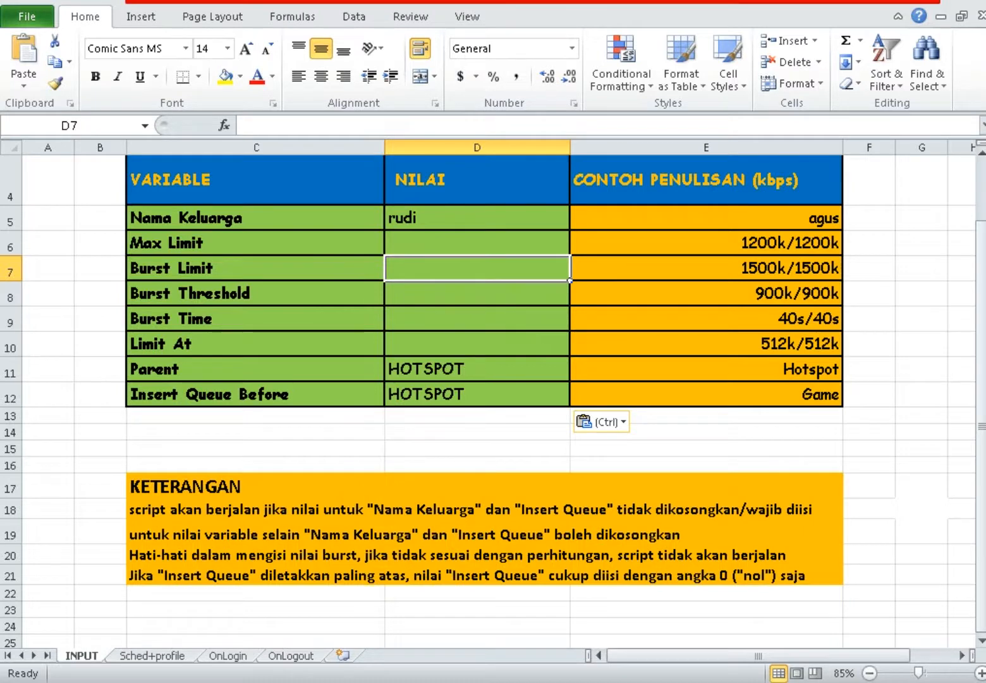
# Copy the generated script in C4:C15 on the Sched+profile sheet.
pyautogui.click(165, 659)
pyautogui.click(625, 260)
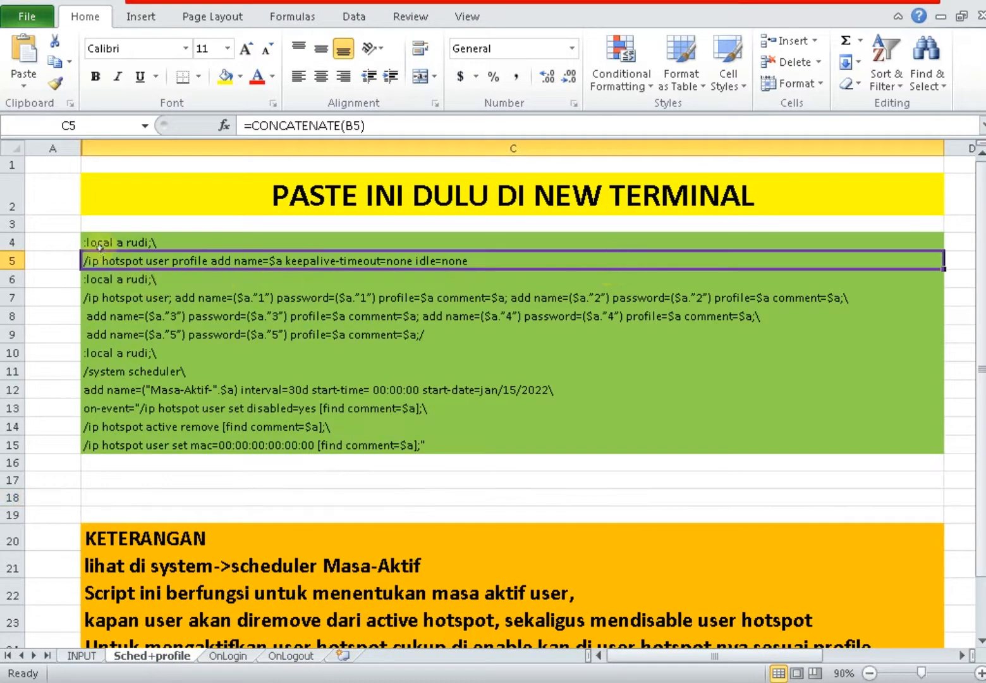
pyautogui.moveTo(99, 244); pyautogui.dragTo(253, 445)
pyautogui.rightClick(205, 355)
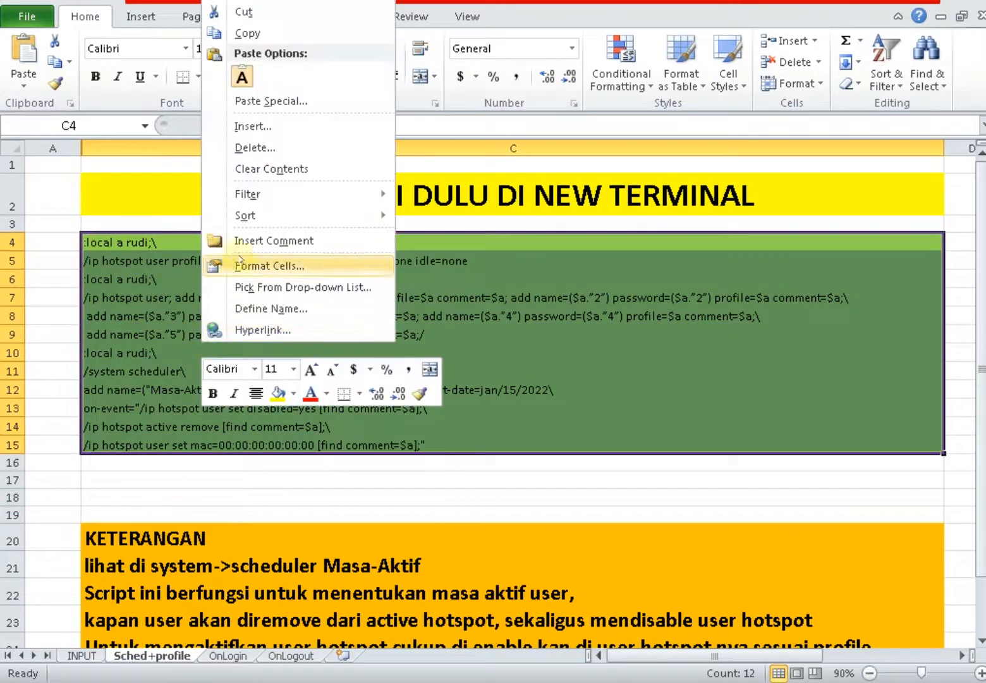
pyautogui.click(246, 33)
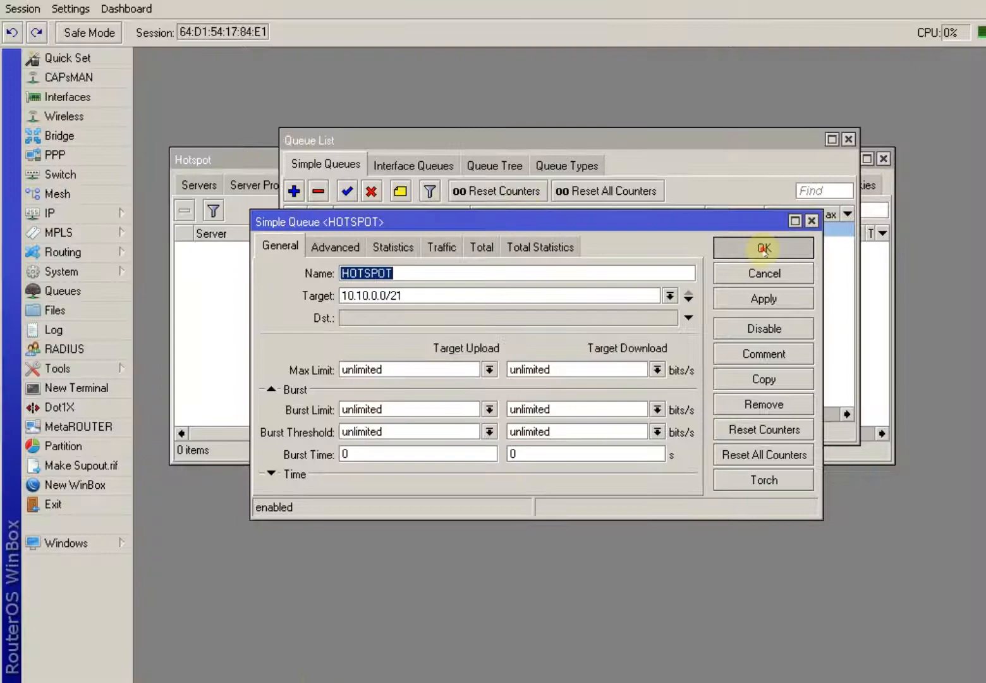
pyautogui.click(766, 247)
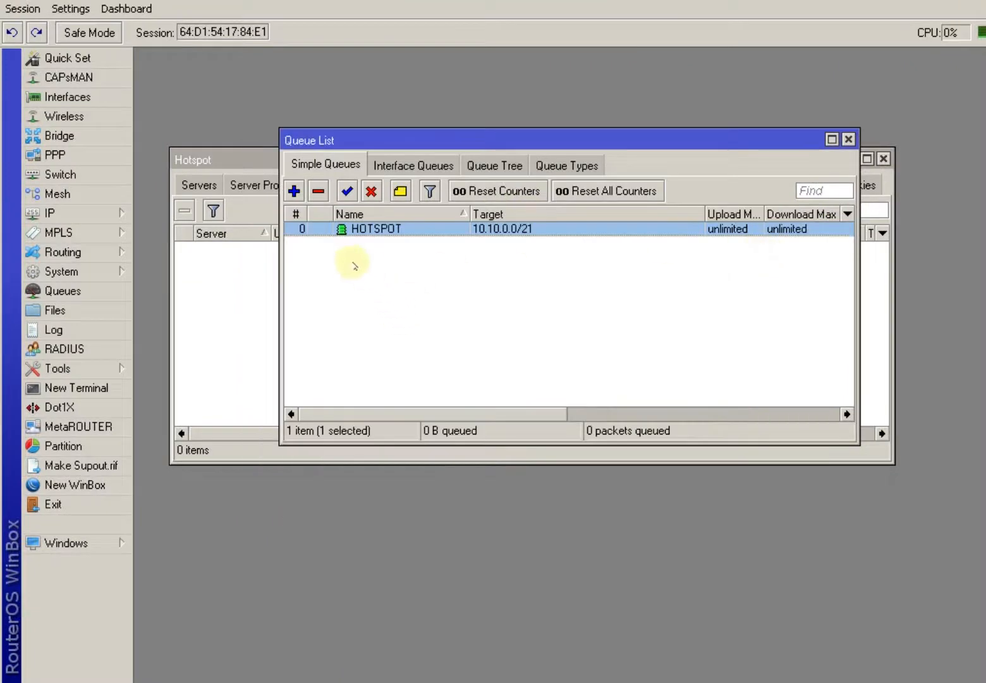
# Paste the script into a new WinBox terminal, creating users rudi1–rudi5, and view Users.
pyautogui.click(848, 139)
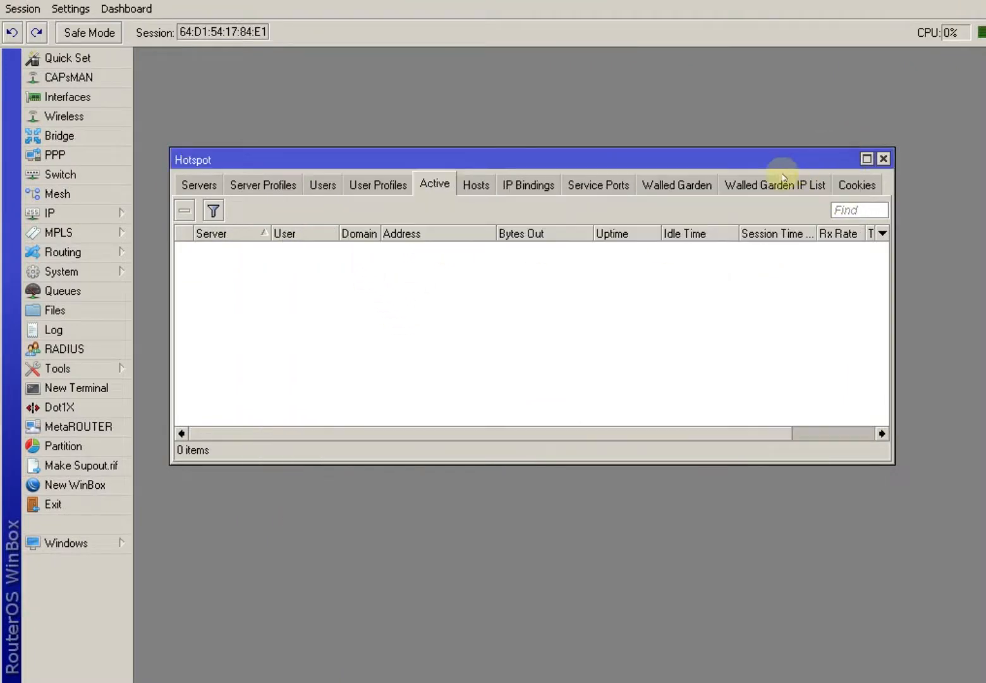
pyautogui.click(79, 387)
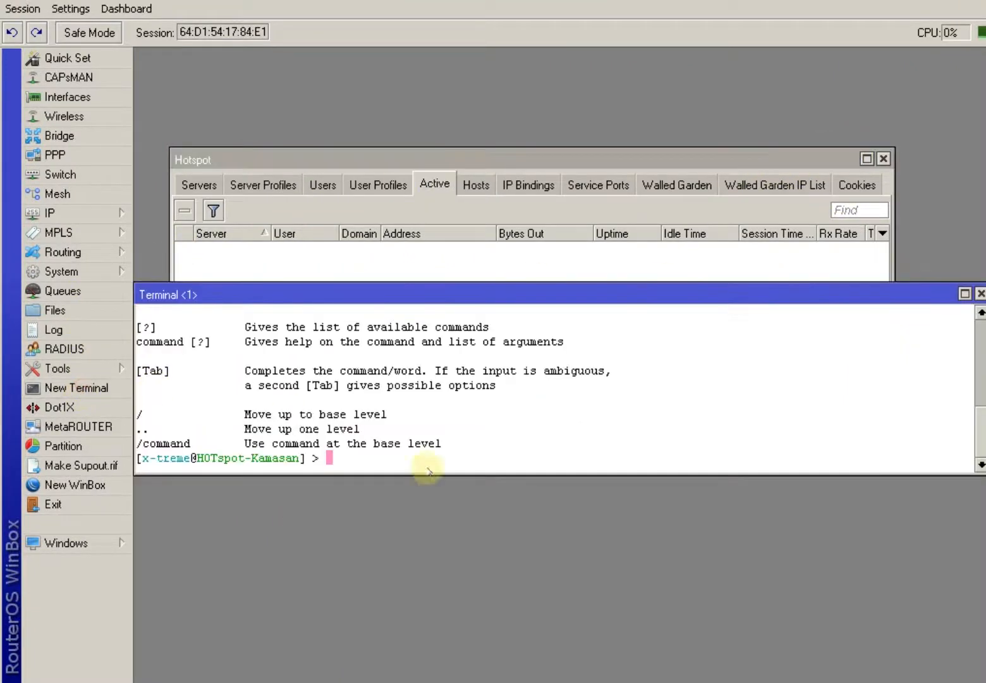
pyautogui.rightClick(407, 461)
pyautogui.click(451, 527)
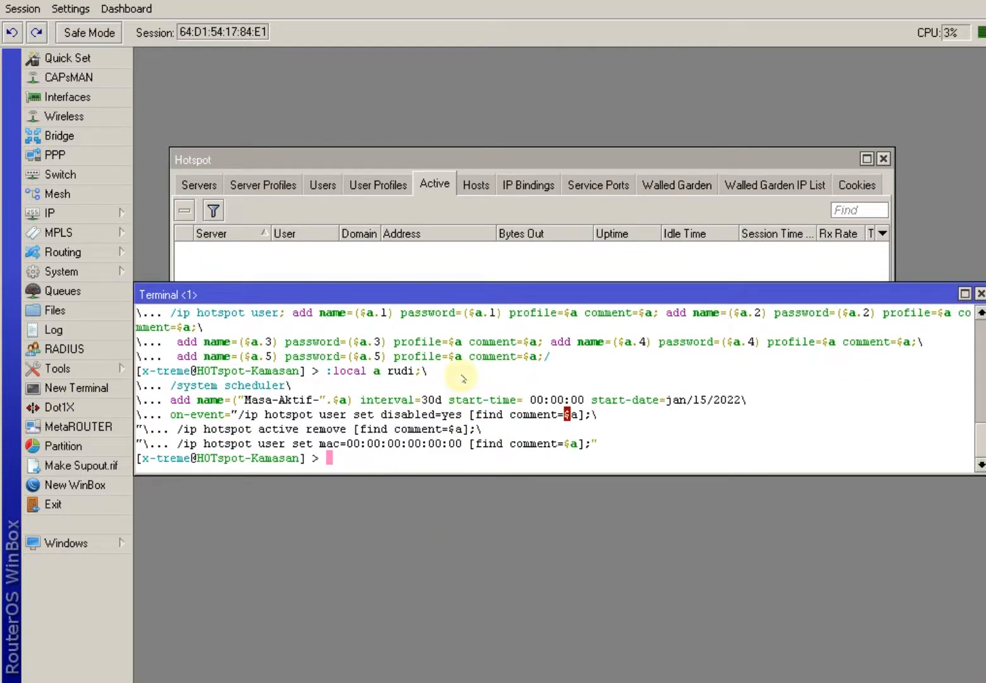
pyautogui.click(330, 184)
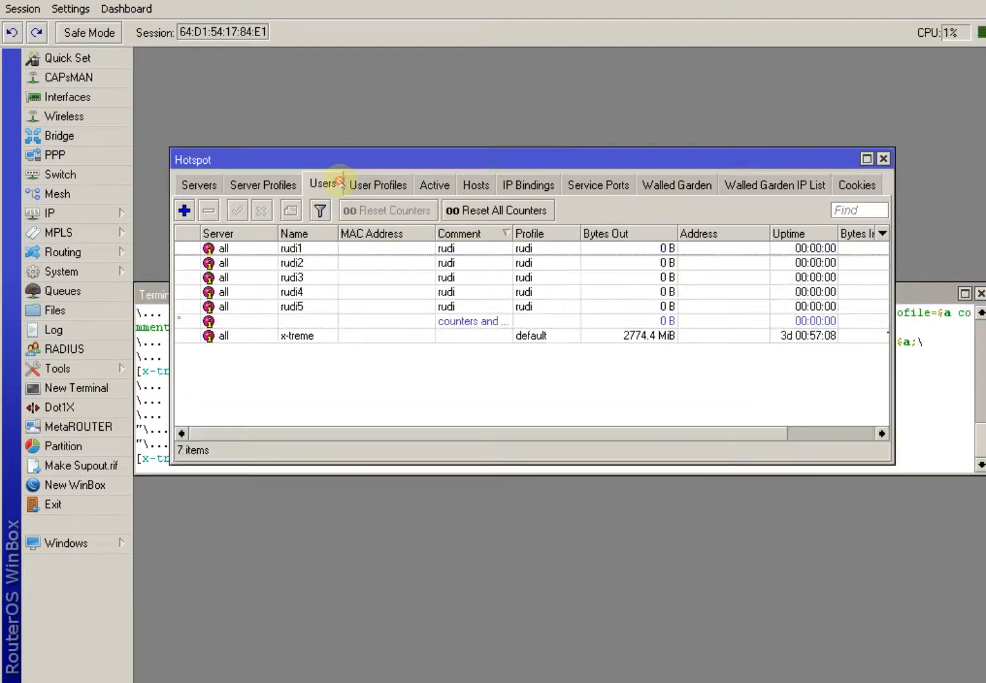
pyautogui.click(371, 184)
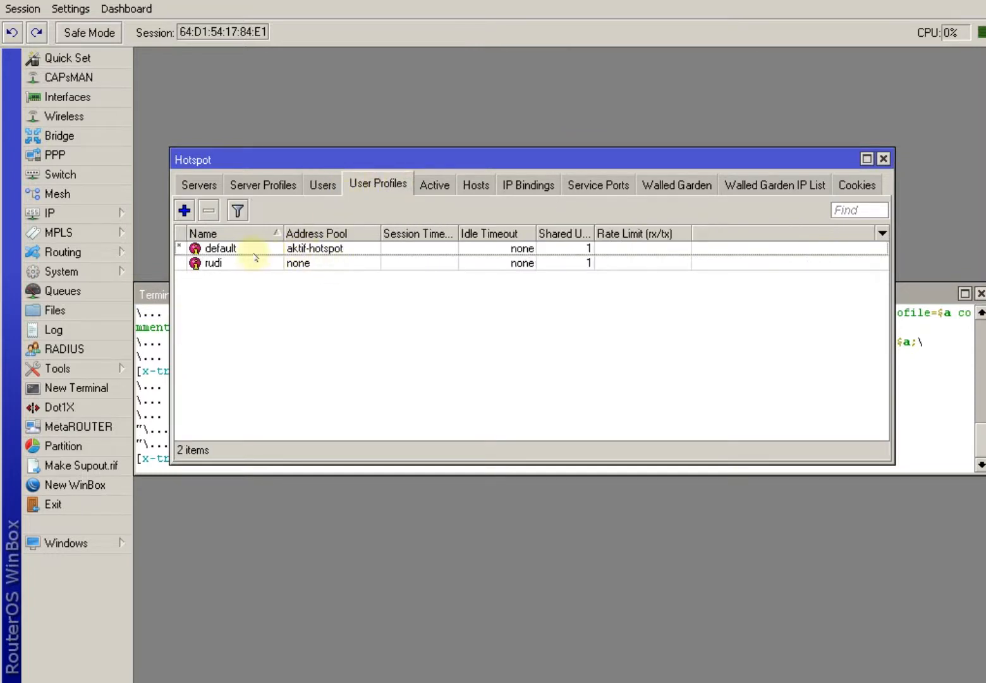
pyautogui.click(223, 264)
pyautogui.doubleClick(217, 264)
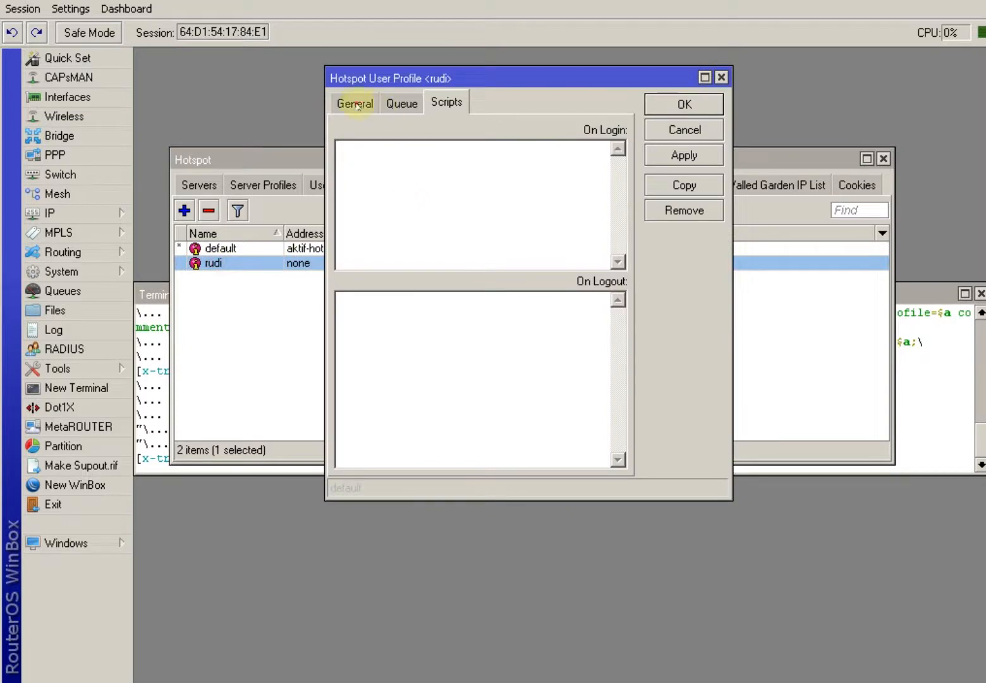
pyautogui.click(353, 102)
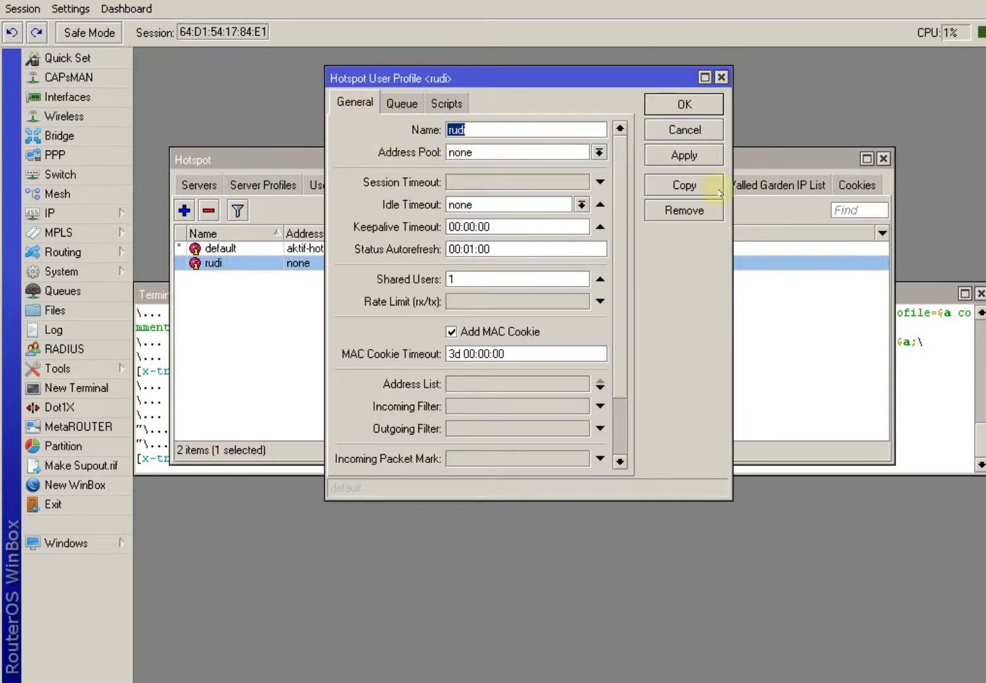
pyautogui.click(682, 132)
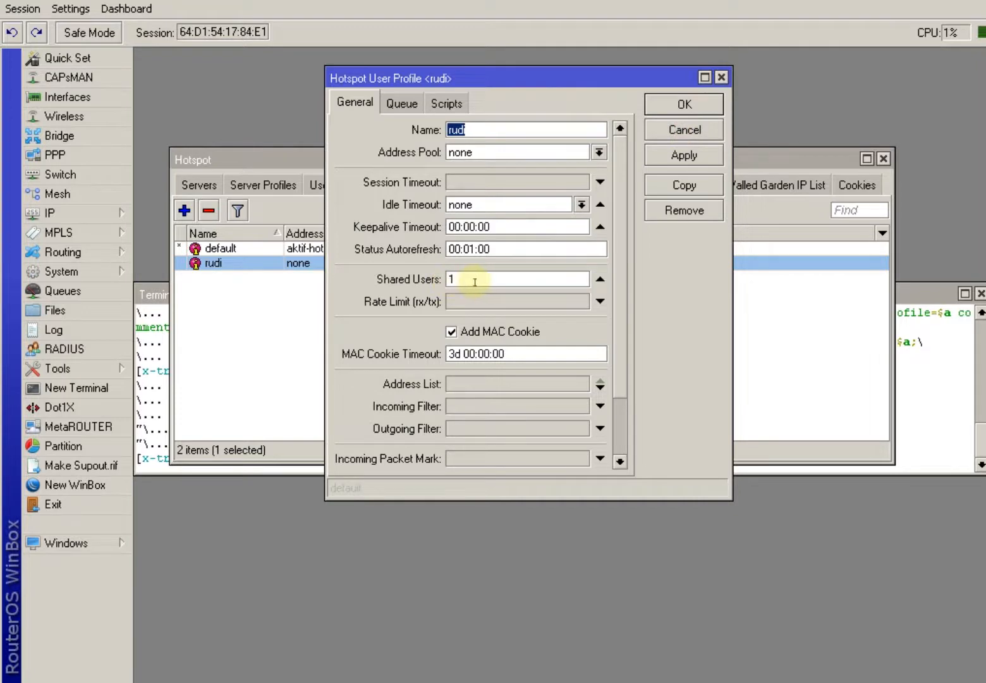
pyautogui.click(674, 136)
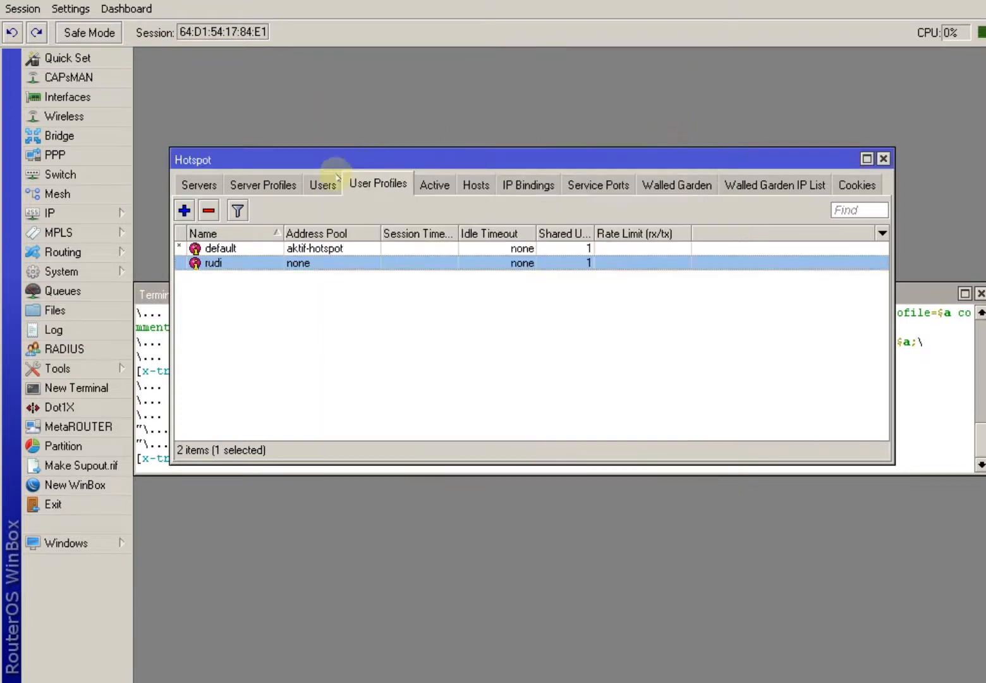
pyautogui.click(327, 183)
pyautogui.click(304, 248)
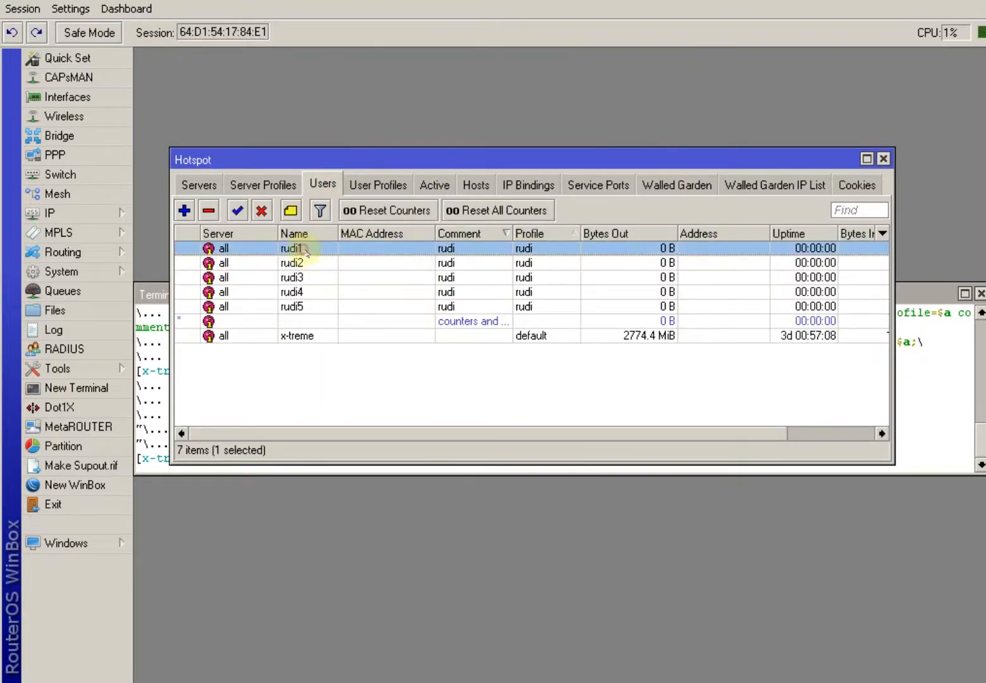
pyautogui.click(303, 263)
pyautogui.click(310, 277)
pyautogui.click(313, 292)
pyautogui.click(316, 306)
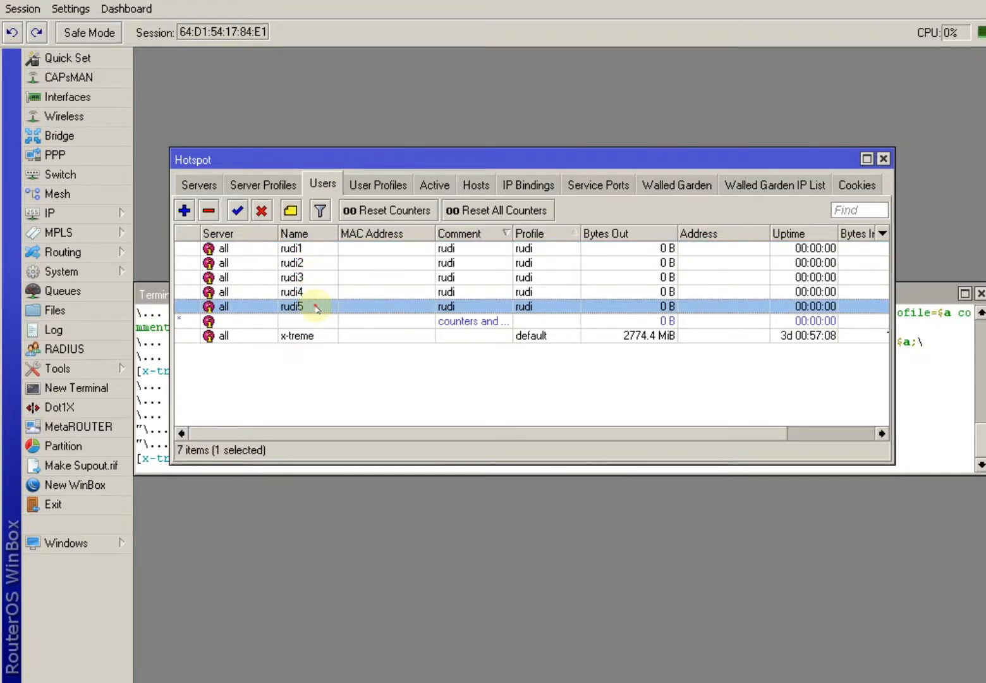
pyautogui.doubleClick(292, 249)
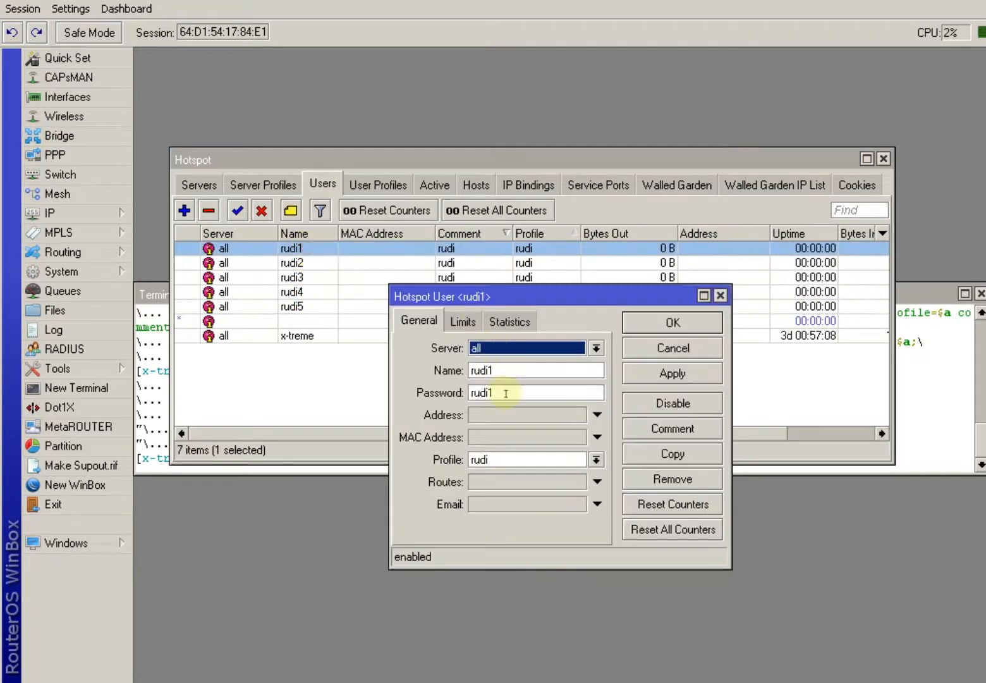
pyautogui.click(497, 371)
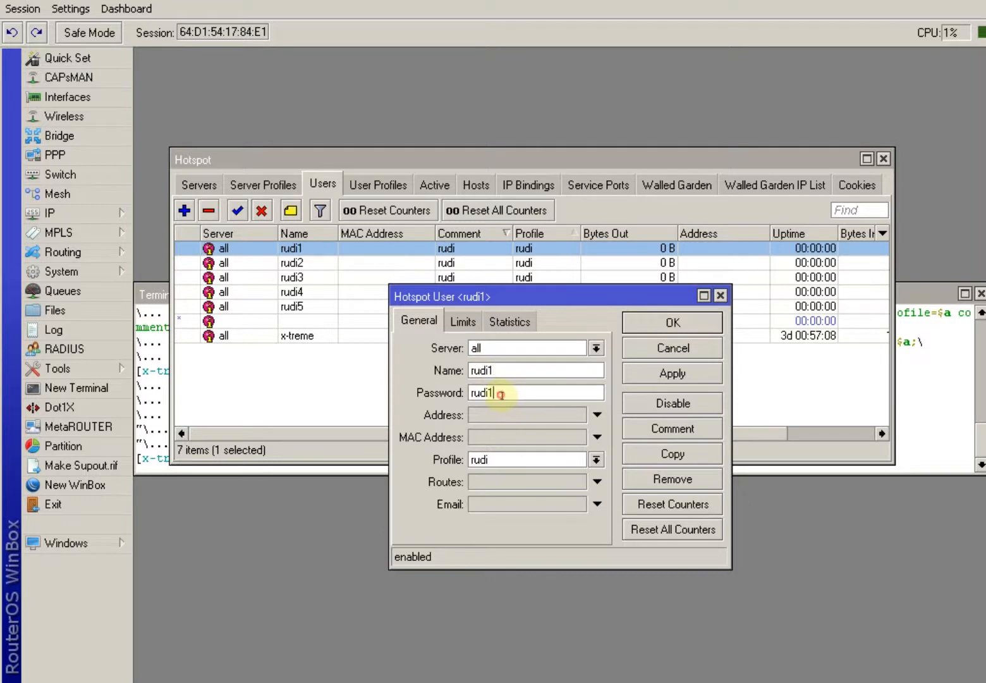
pyautogui.click(500, 463)
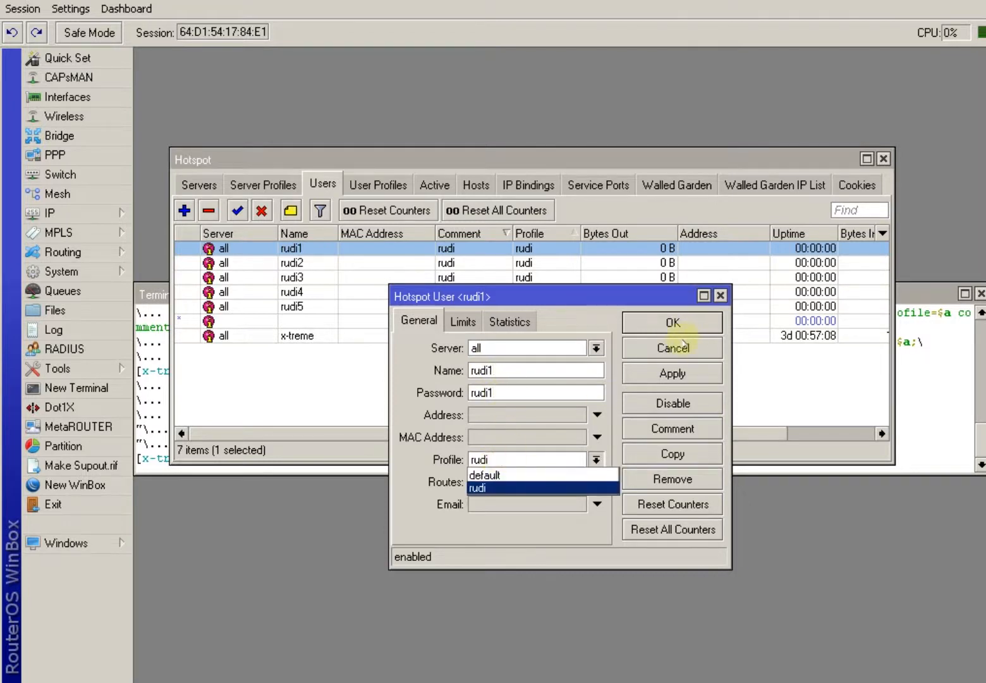
pyautogui.click(673, 346)
pyautogui.click(673, 346)
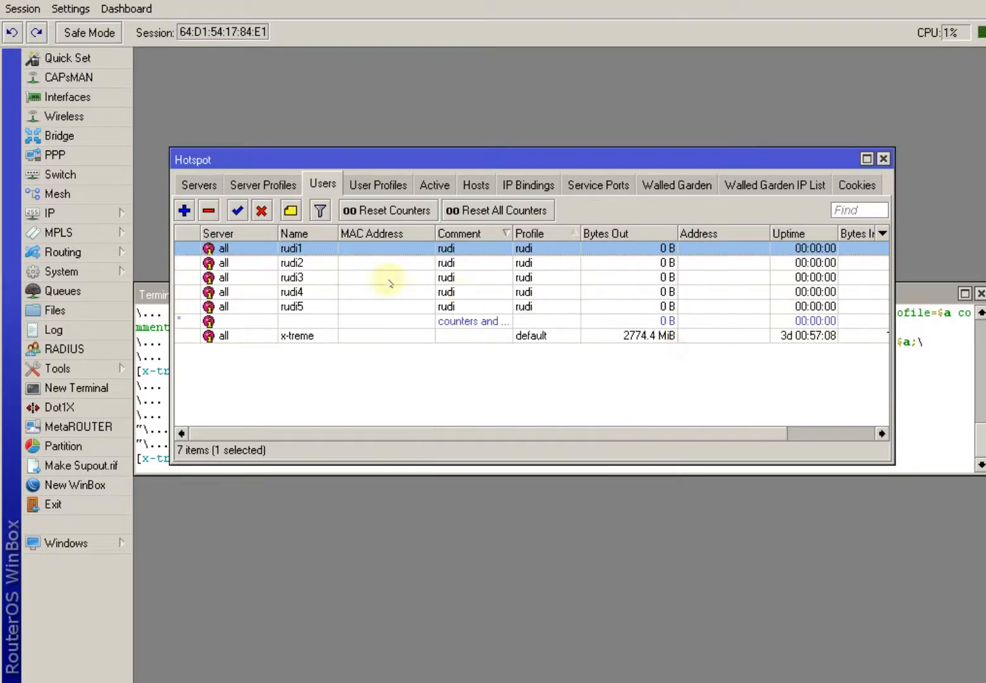
pyautogui.click(308, 261)
pyautogui.click(306, 277)
pyautogui.click(305, 291)
pyautogui.click(309, 304)
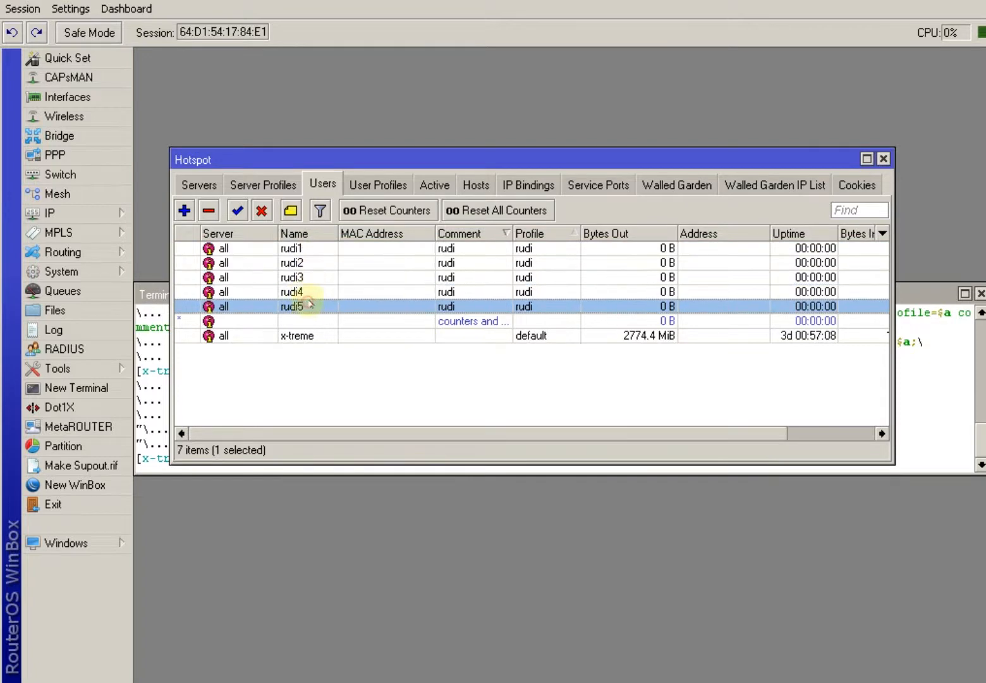
pyautogui.doubleClick(305, 250)
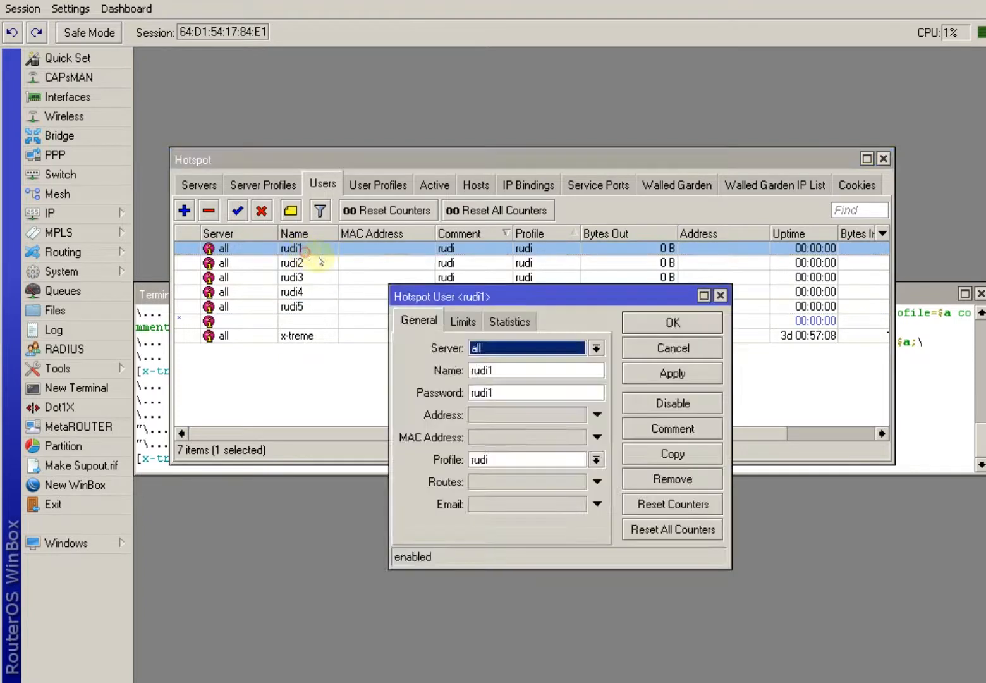
pyautogui.doubleClick(505, 373)
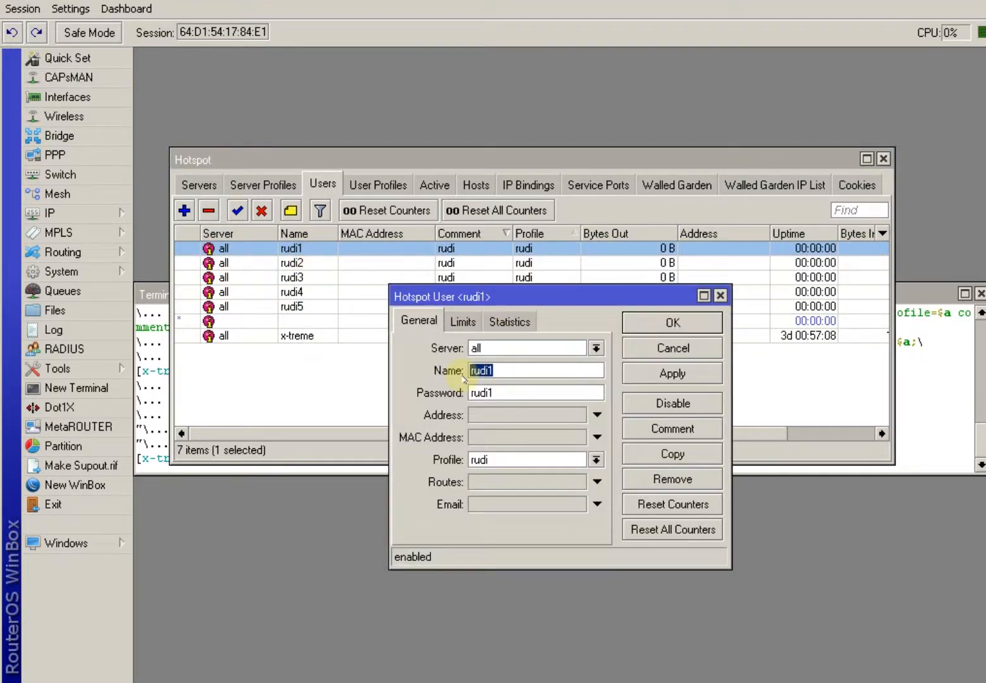
pyautogui.write('bapa')
pyautogui.press('Tab')
pyautogui.write('2')
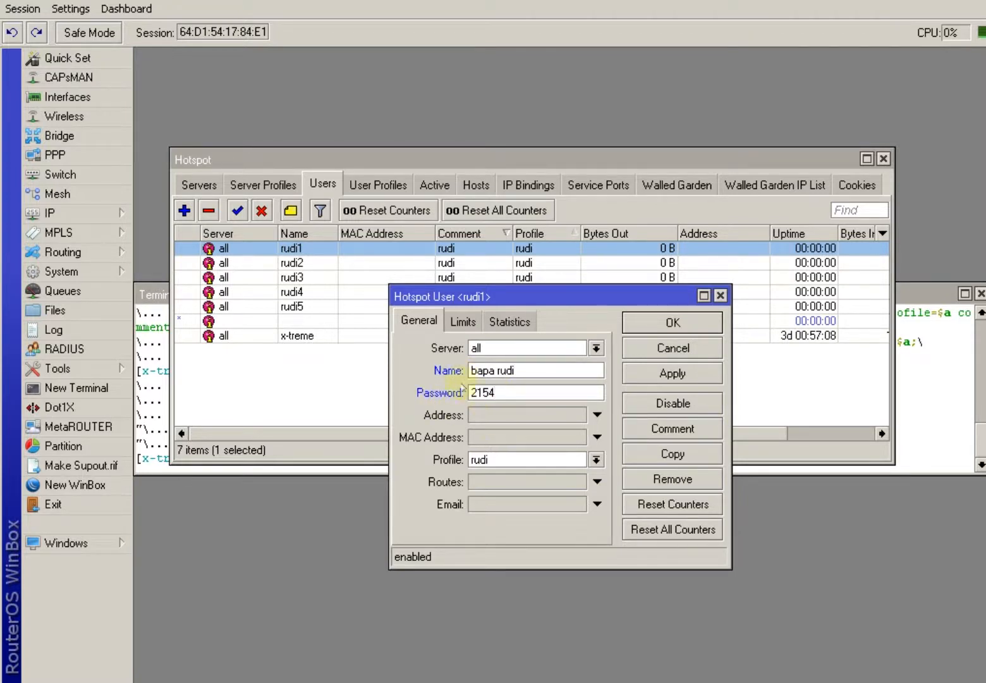
pyautogui.click(662, 353)
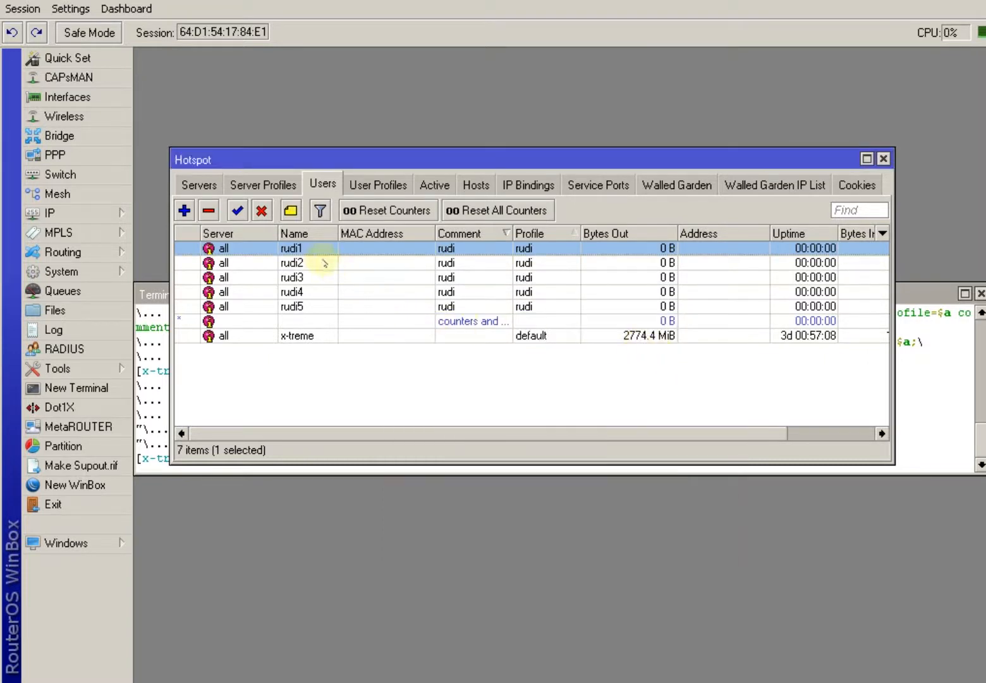
# Browse through hotspot users rudi1 to rudi5.
pyautogui.click(297, 261)
pyautogui.click(299, 277)
pyautogui.click(301, 291)
pyautogui.click(305, 306)
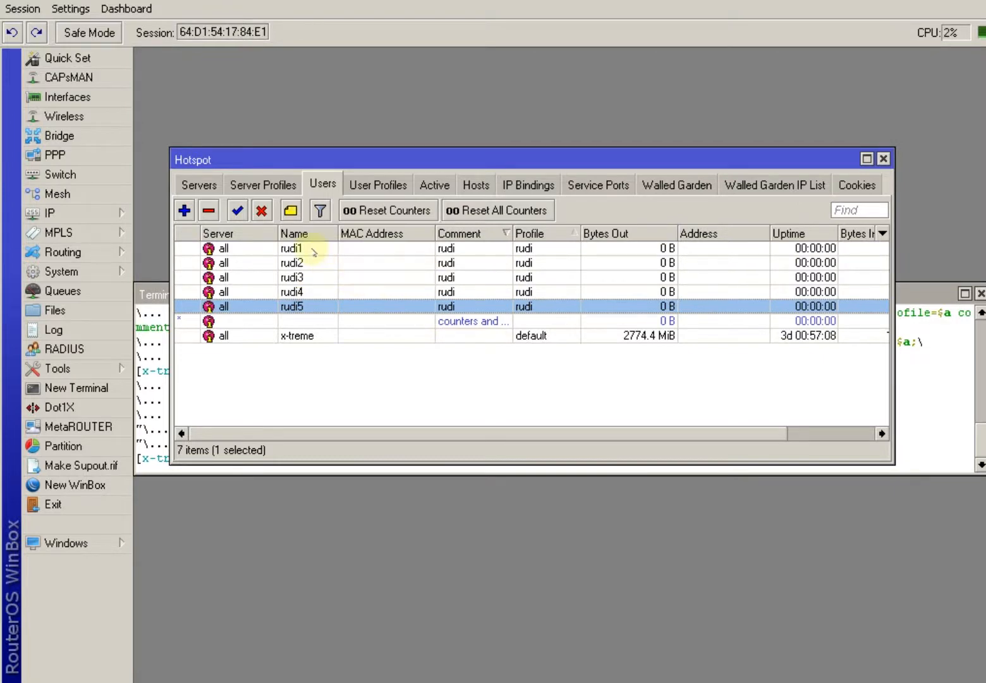
pyautogui.click(374, 248)
pyautogui.click(295, 262)
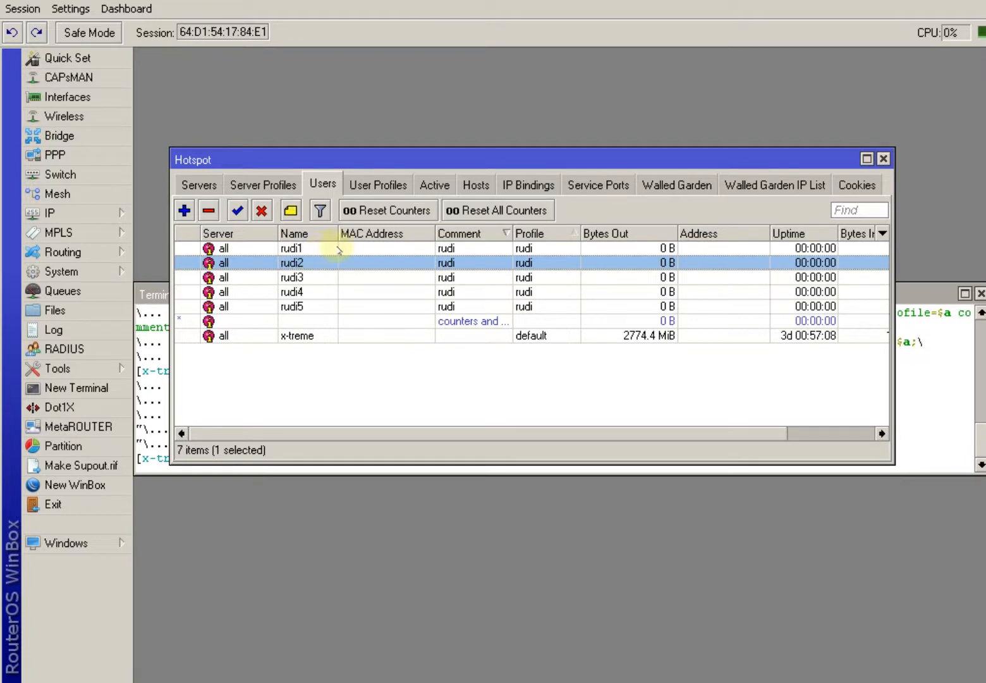
pyautogui.click(390, 248)
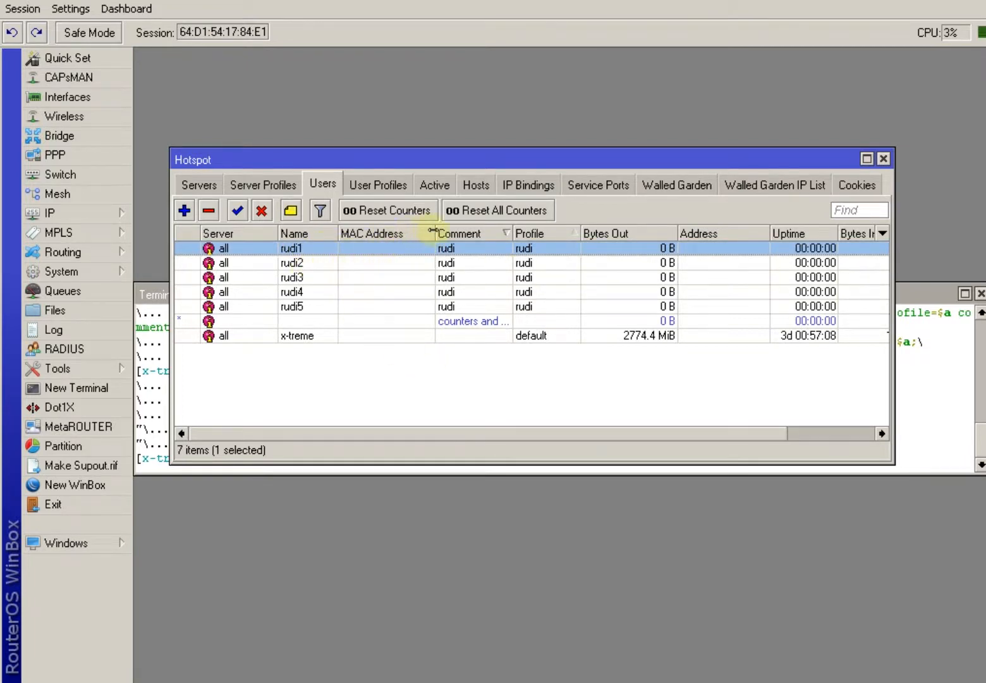
# Narrow the MAC Address column and review users rudi3–rudi5.
pyautogui.moveTo(435, 232); pyautogui.dragTo(385, 232)
pyautogui.click(409, 264)
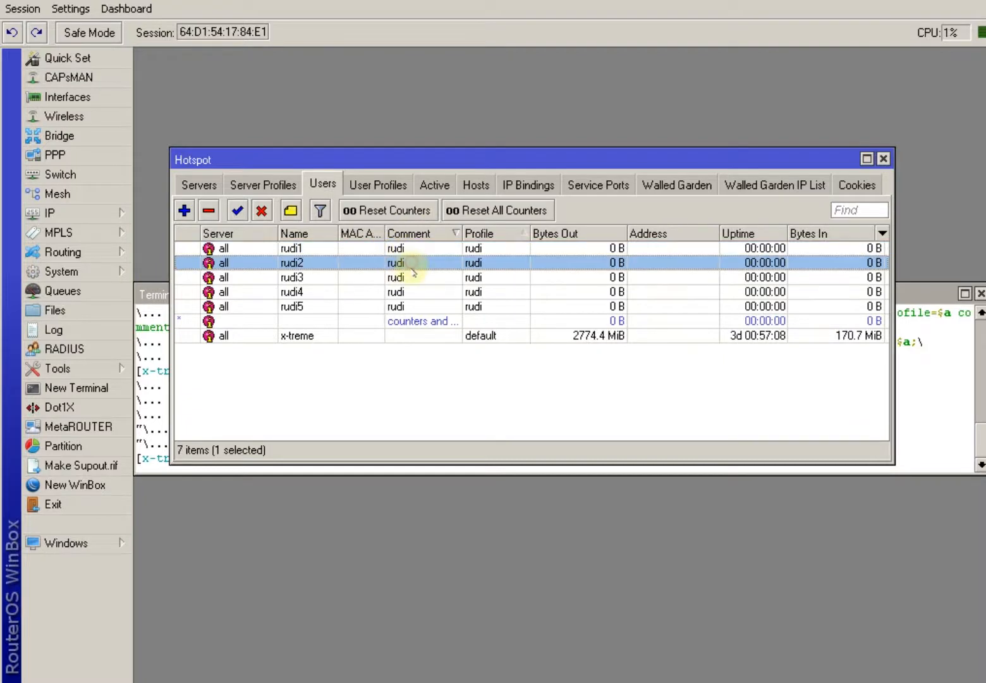
pyautogui.click(414, 276)
pyautogui.click(410, 291)
pyautogui.click(411, 308)
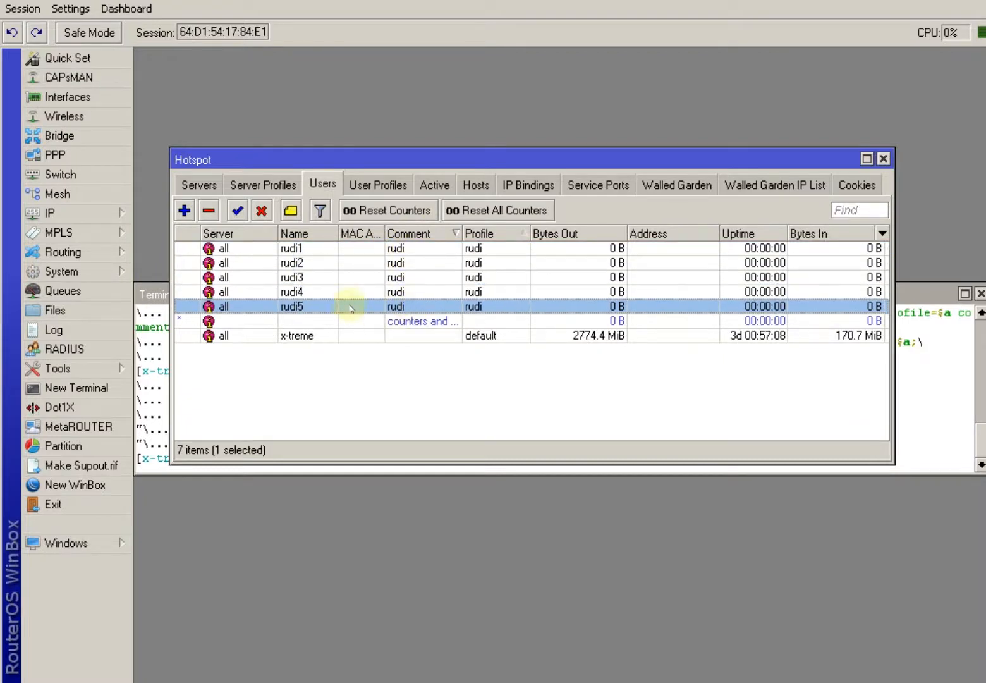
# Inspect rudi1's settings and comment unchanged, then check User Profiles and Active sessions.
pyautogui.doubleClick(402, 248)
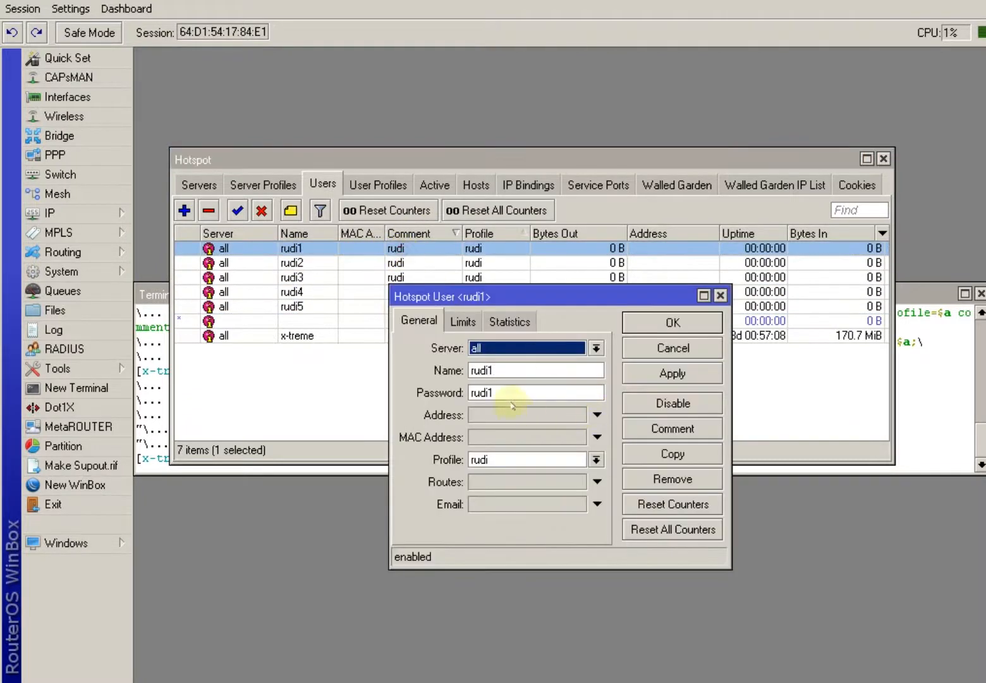
pyautogui.click(648, 351)
pyautogui.click(291, 209)
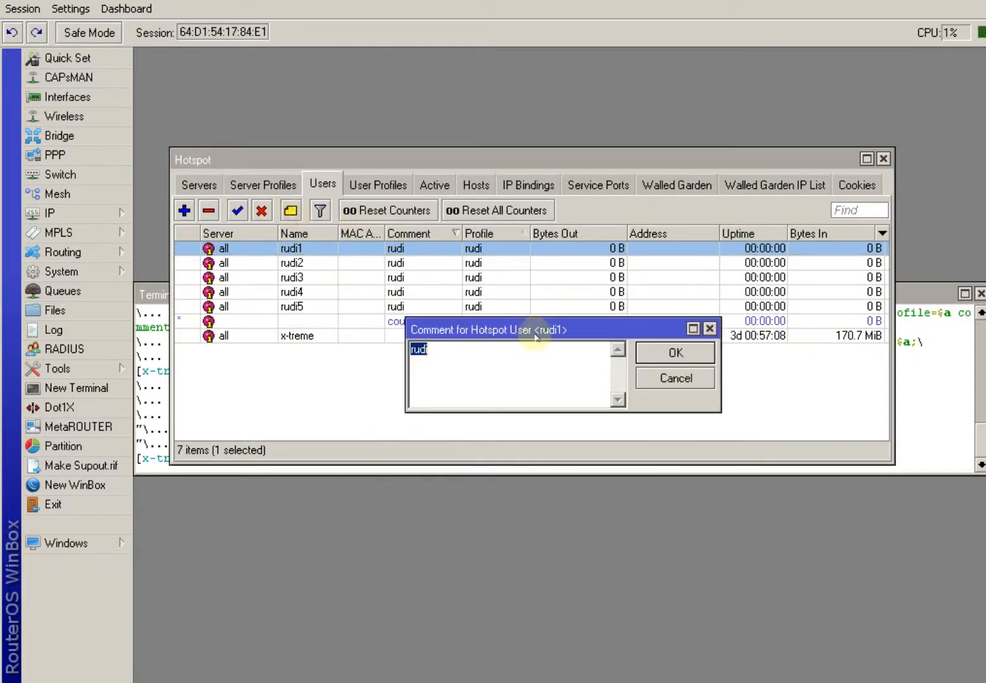
pyautogui.click(676, 377)
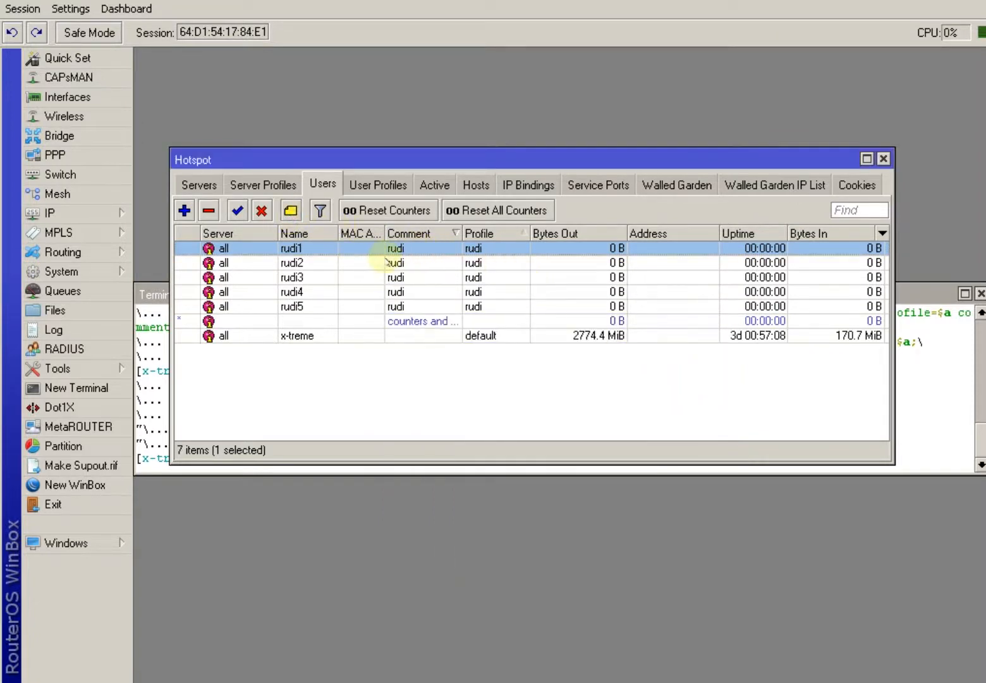
pyautogui.click(302, 277)
pyautogui.click(294, 261)
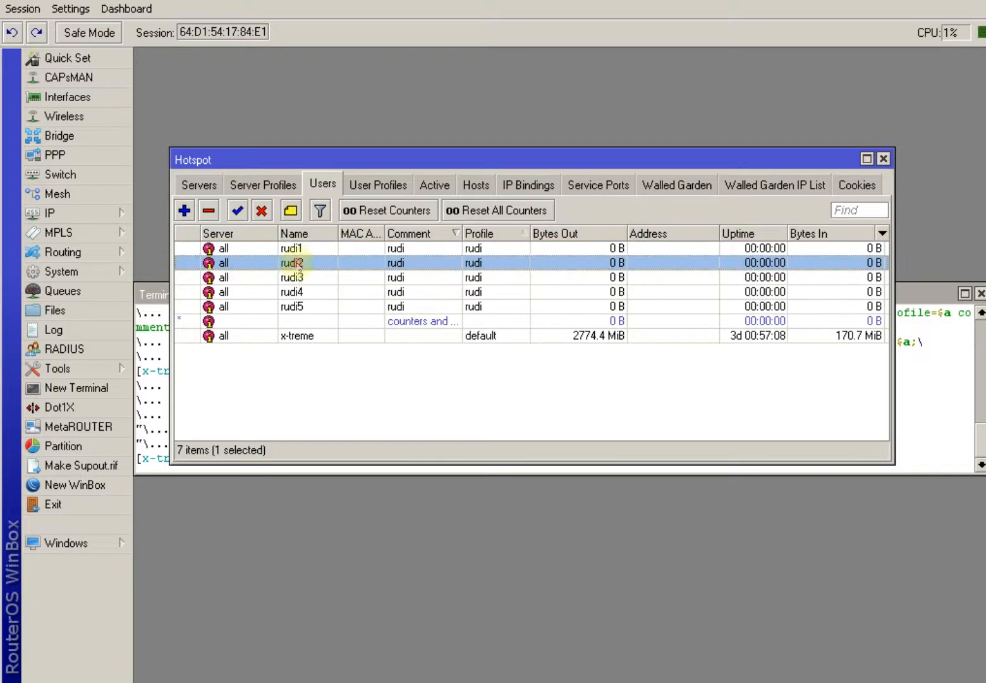
pyautogui.click(297, 248)
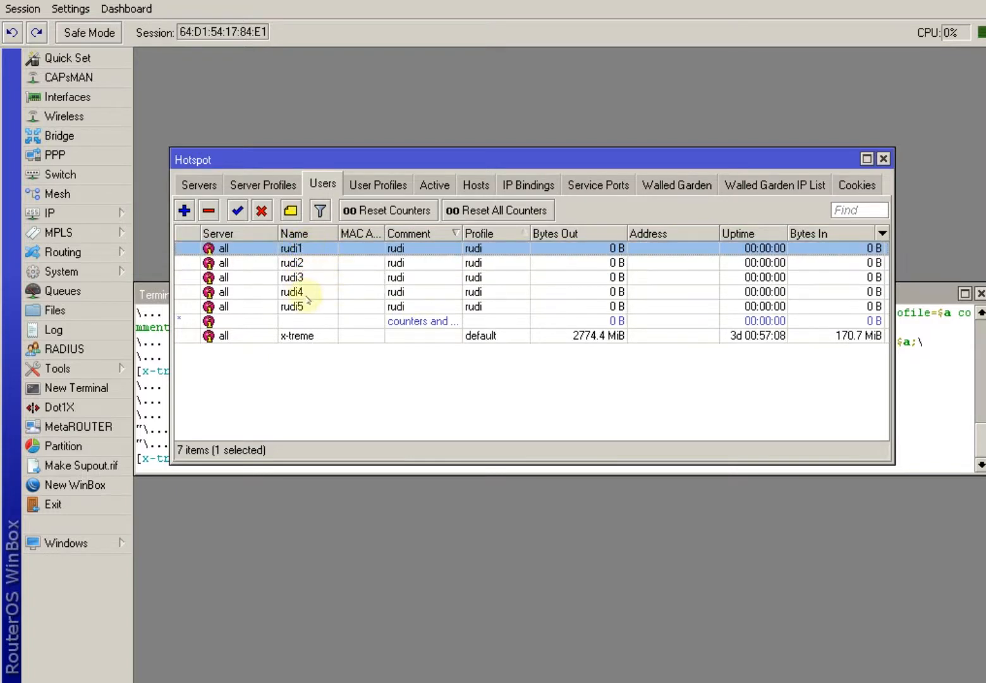
pyautogui.click(379, 183)
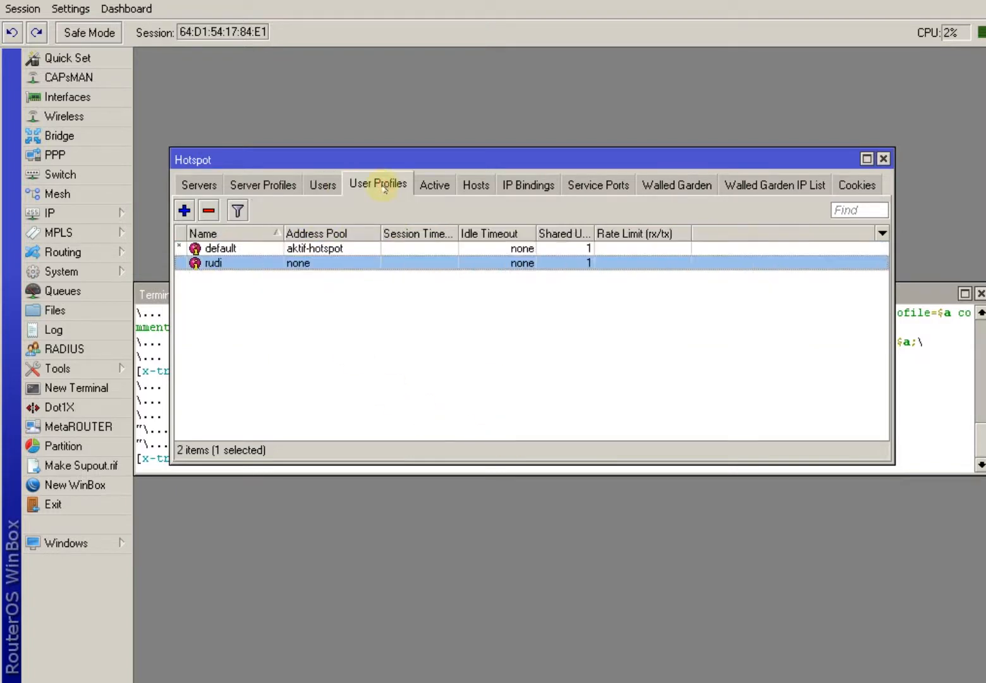
pyautogui.click(435, 187)
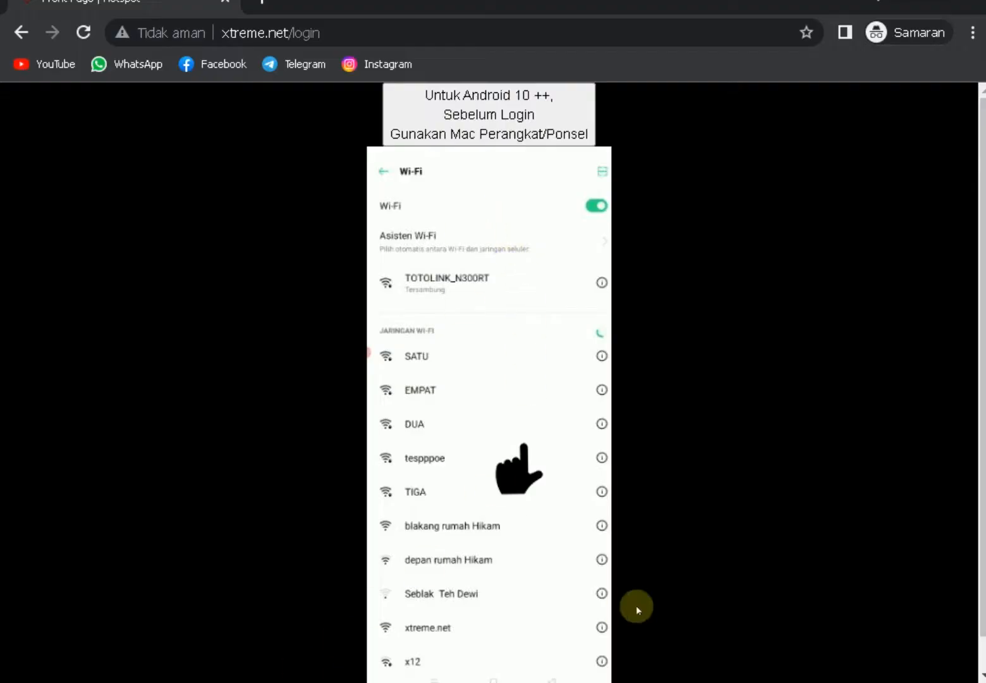
pyautogui.scroll(-1, 634, 606)
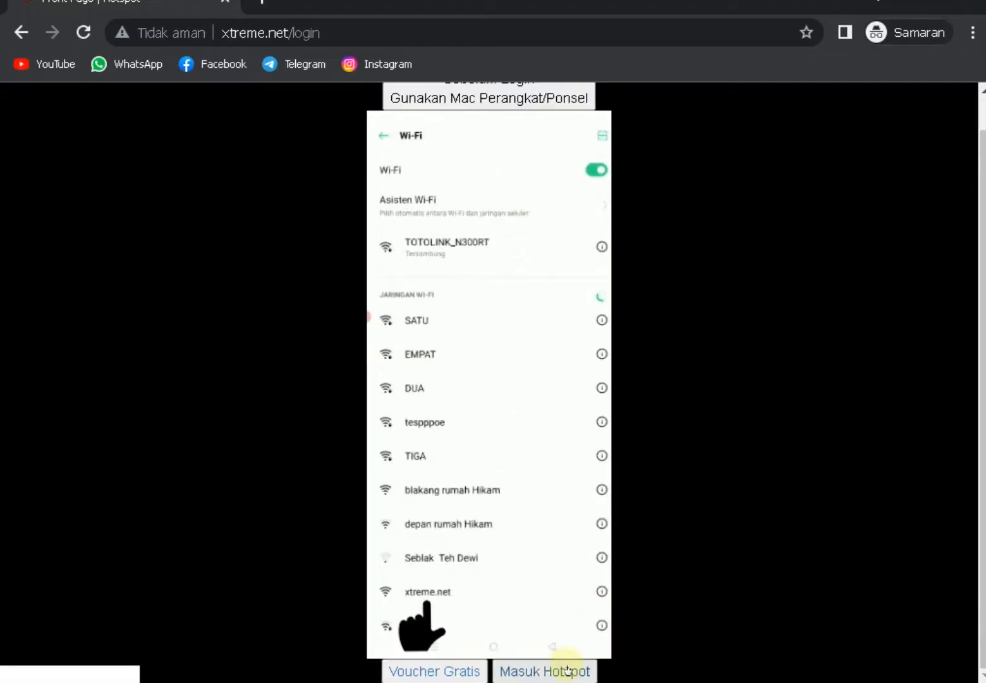
pyautogui.click(567, 669)
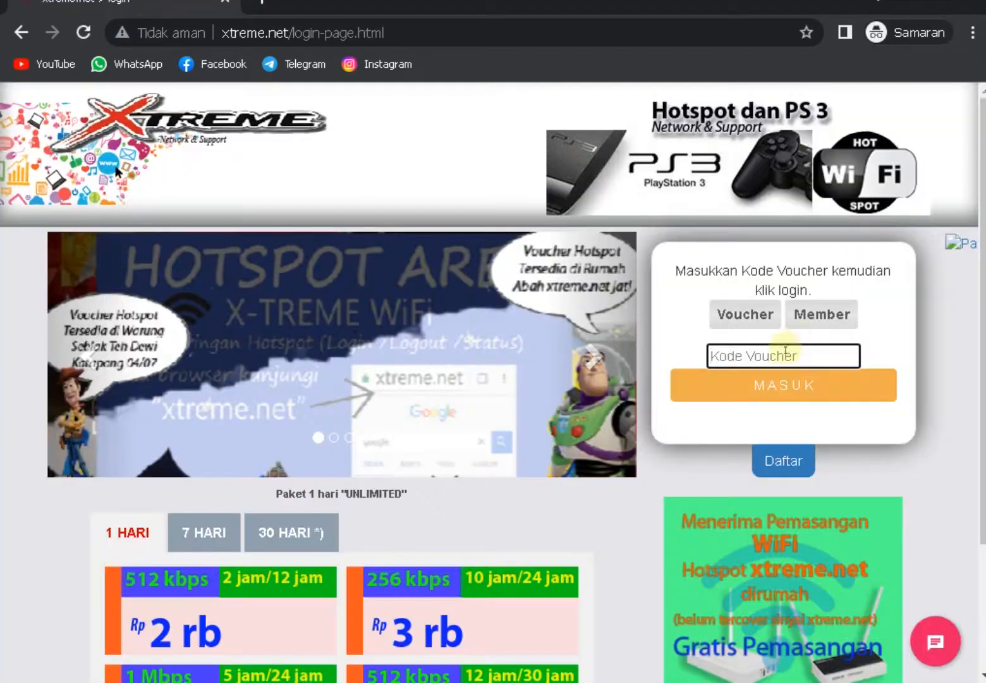
pyautogui.click(781, 358)
pyautogui.write('rudi1')
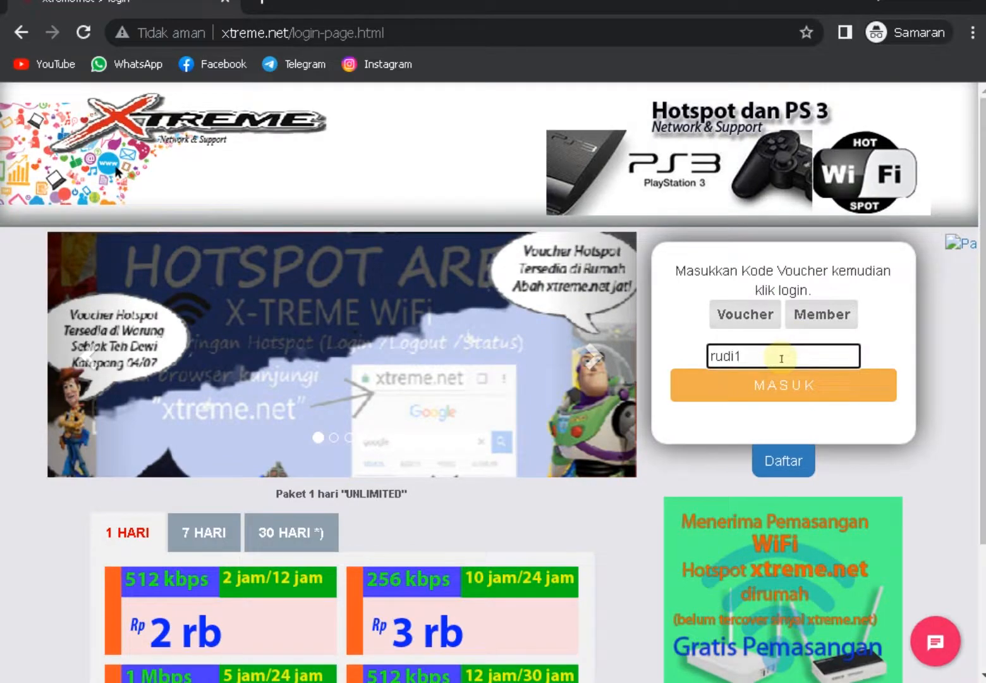
pyautogui.click(785, 385)
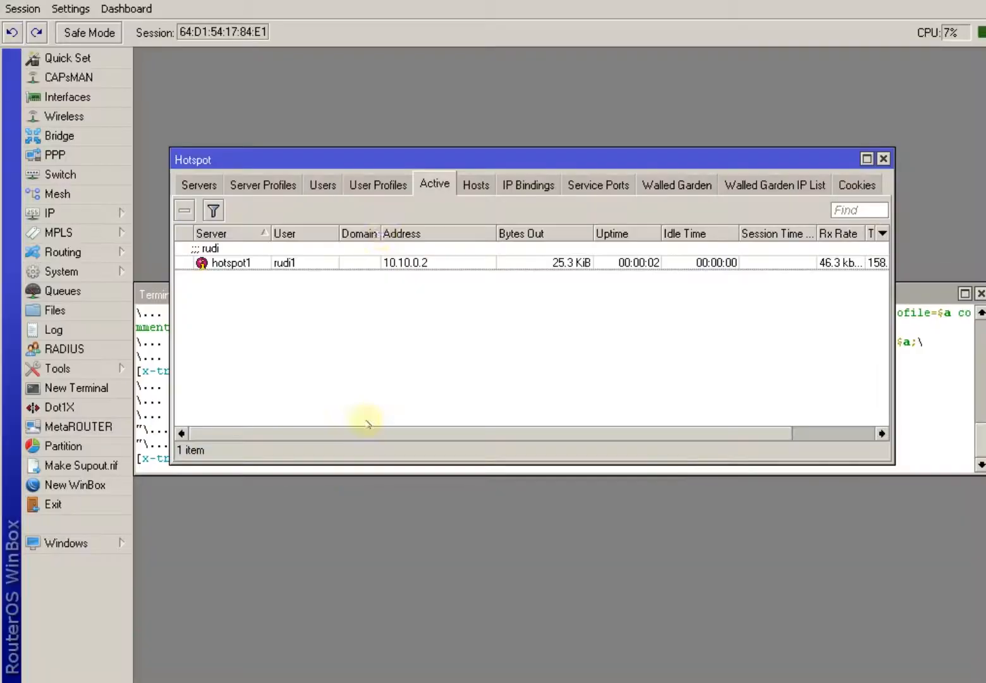
# Move the Hotspot window aside, confirm Simple Queues holds only HOTSPOT, and return to Excel.
pyautogui.moveTo(423, 161); pyautogui.dragTo(605, 61)
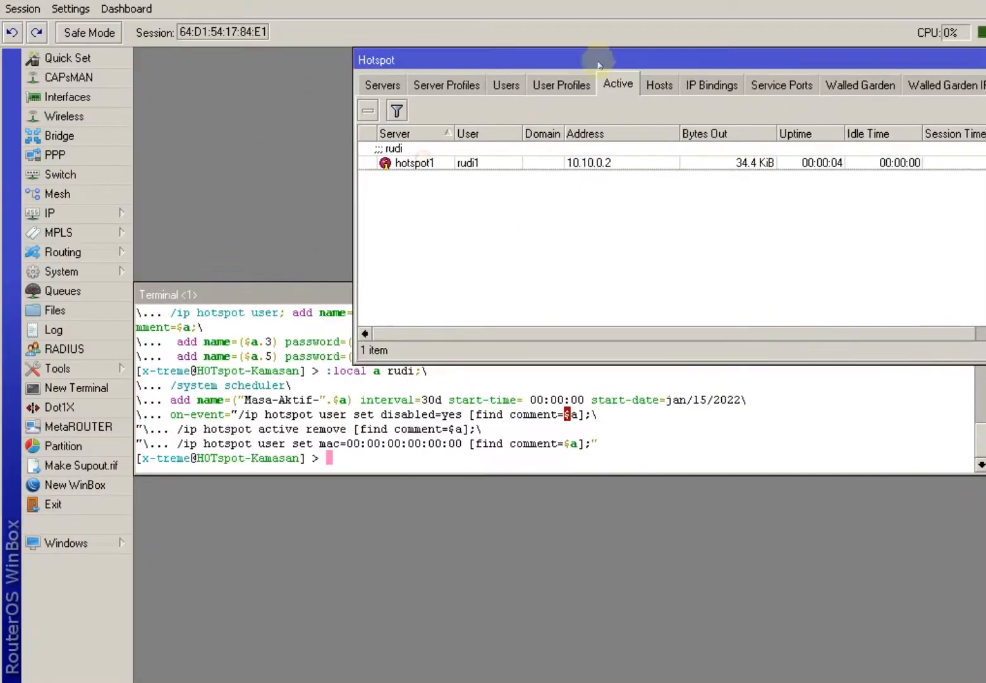
pyautogui.click(63, 290)
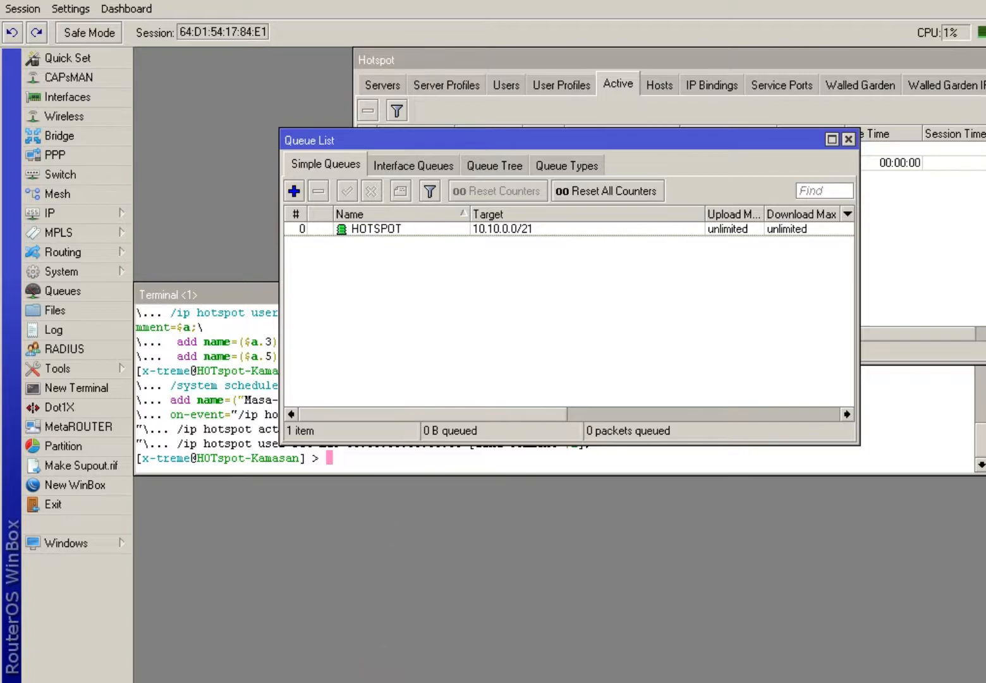
pyautogui.click(380, 682)
pyautogui.scroll(-2, 443, 391)
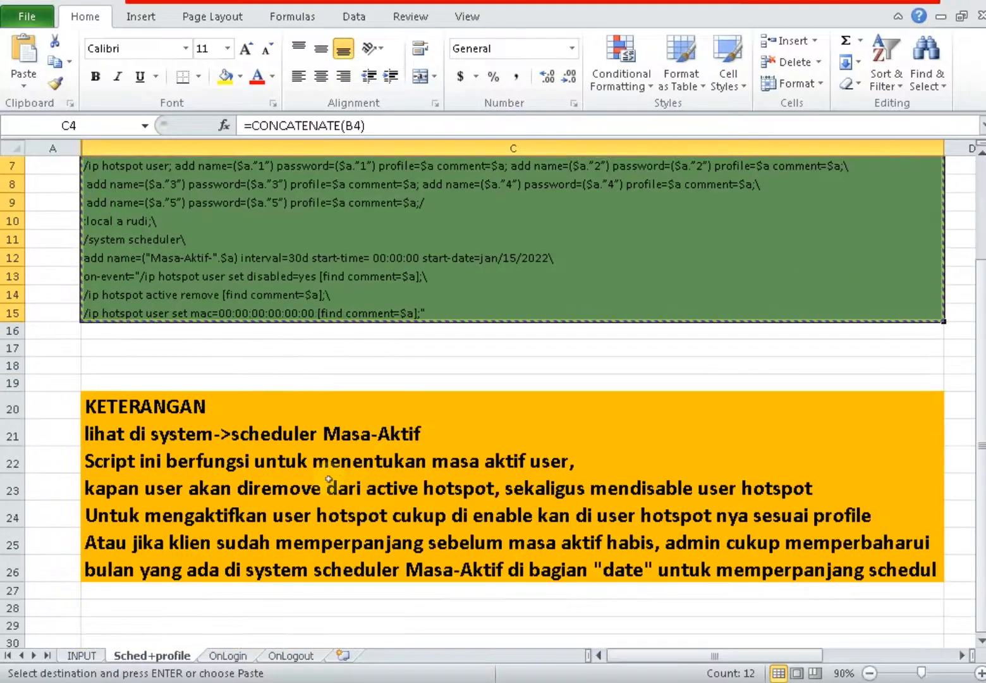
# Select the on-login script cells C5:C30 on the OnLogin sheet for copying.
pyautogui.click(89, 655)
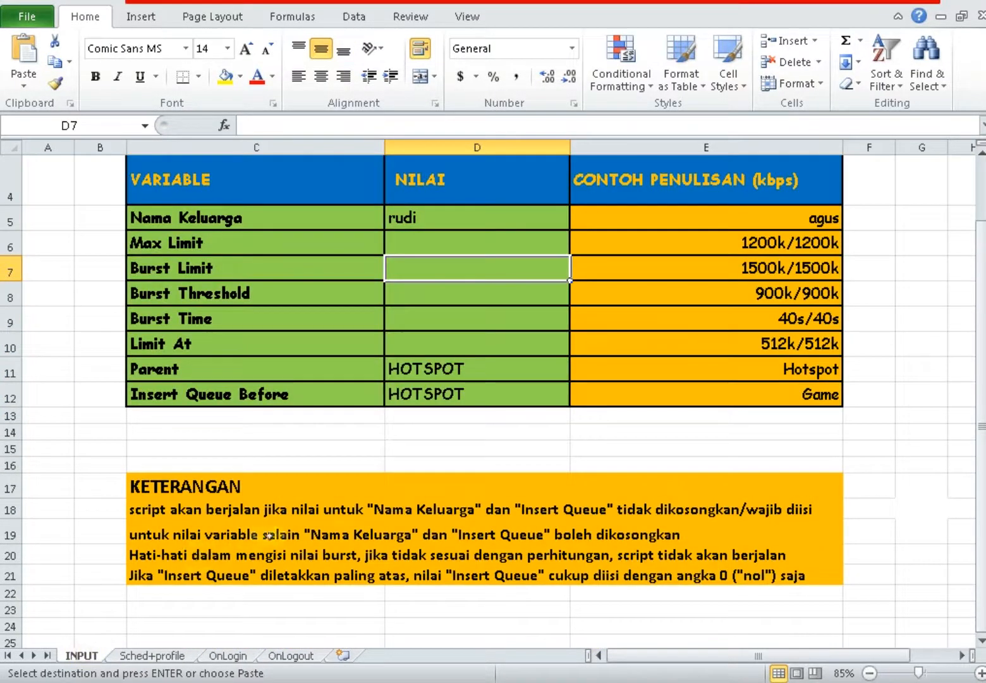
pyautogui.click(155, 656)
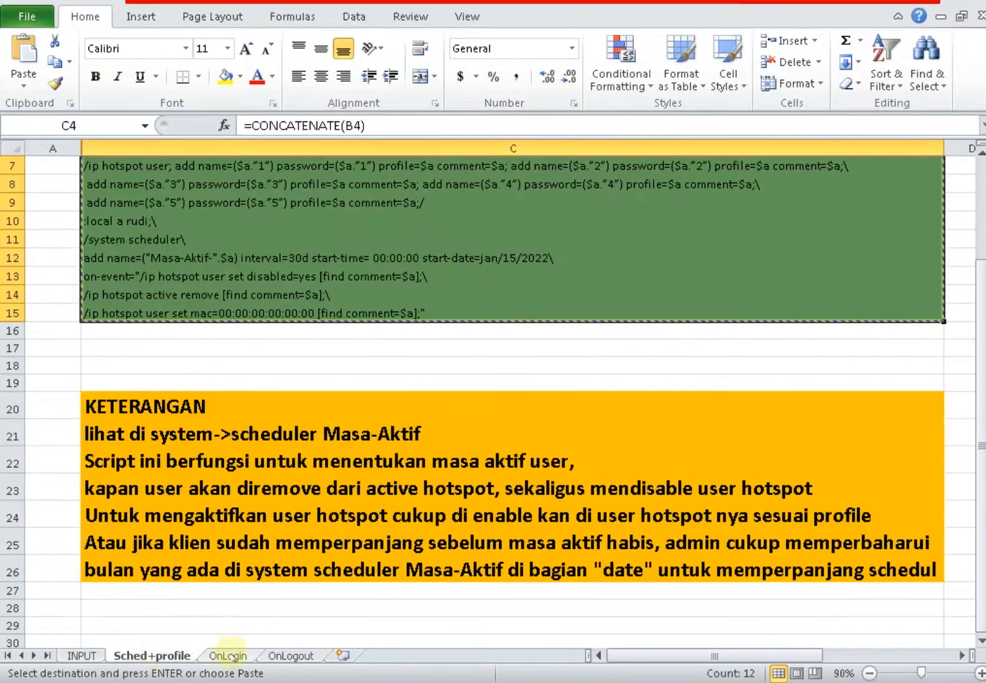
pyautogui.click(227, 656)
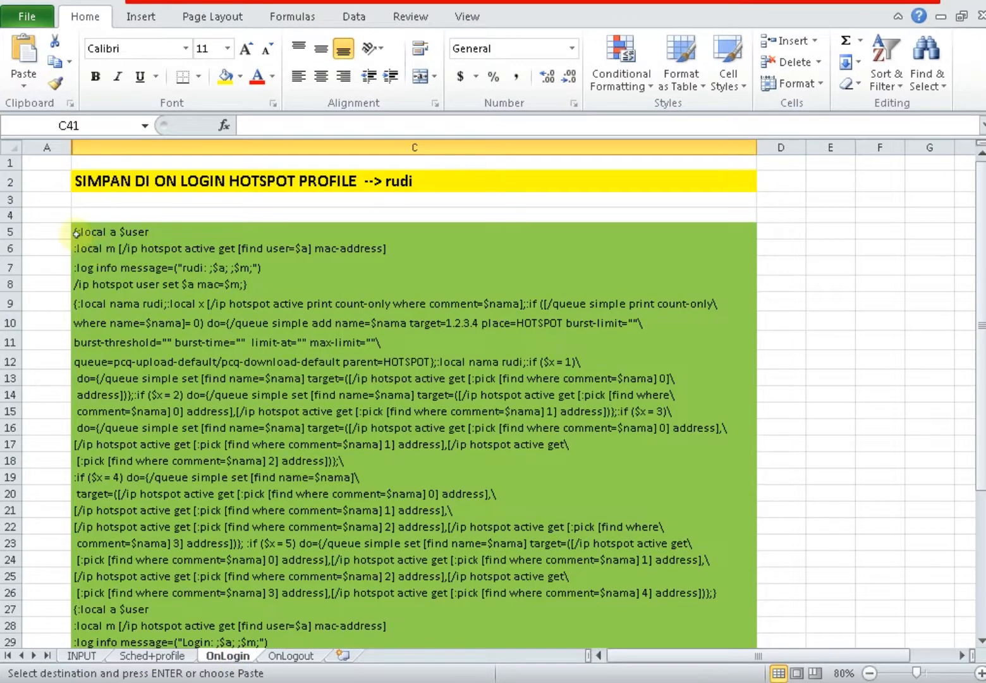
pyautogui.moveTo(77, 232); pyautogui.dragTo(365, 557)
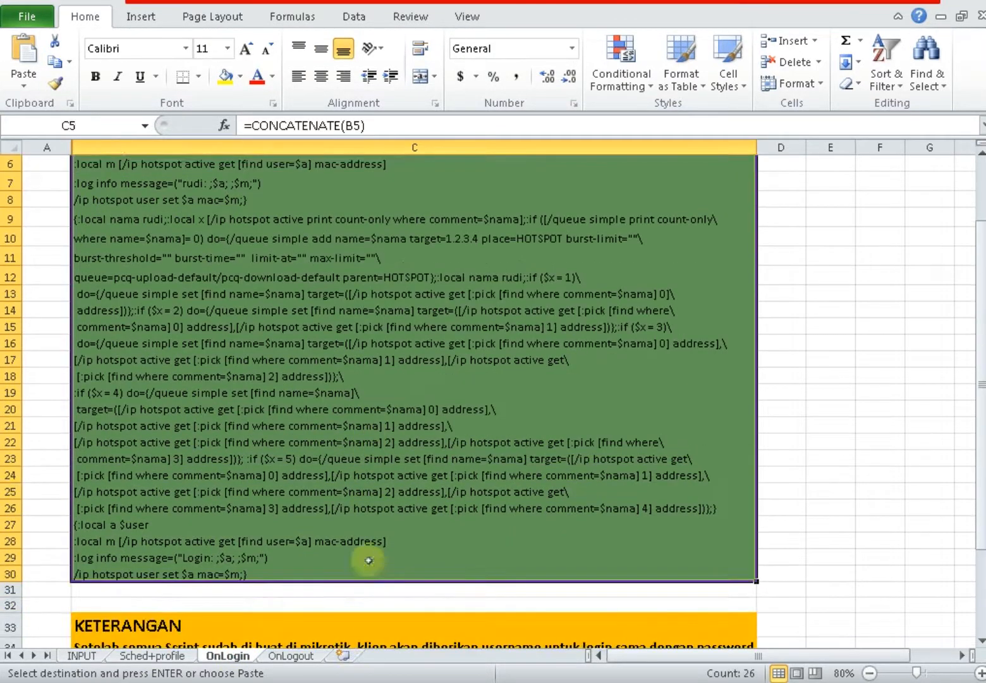
pyautogui.rightClick(319, 370)
# Copy the Excel OnLogin script cells and remove rudi1's active hotspot session.
pyautogui.click(364, 54)
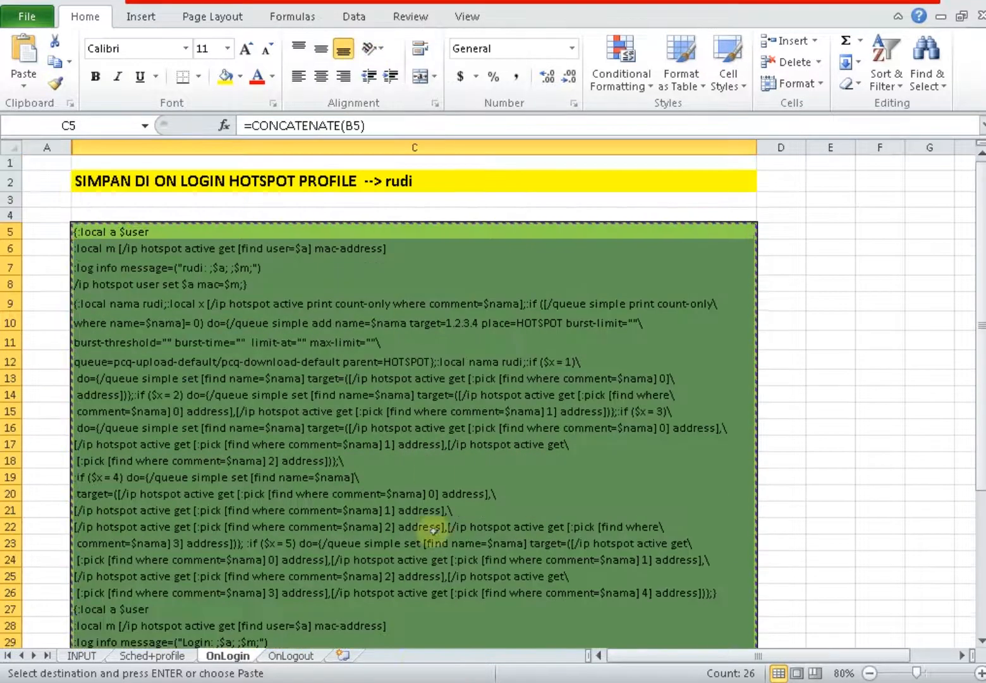
pyautogui.hotkey('alt', 'Tab')
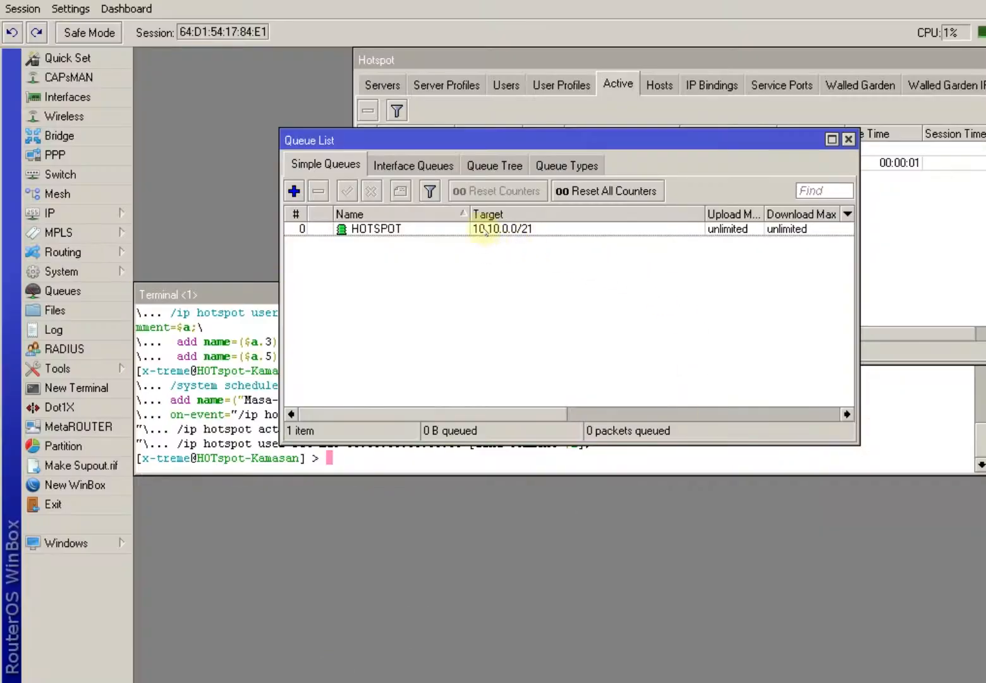
pyautogui.click(591, 101)
pyautogui.click(447, 163)
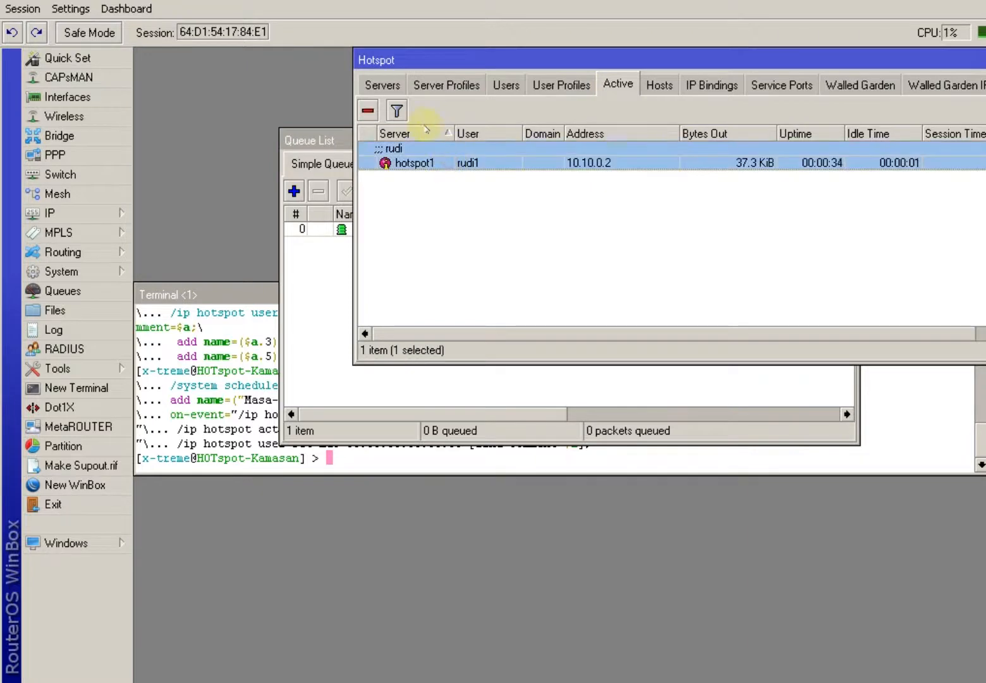
pyautogui.click(367, 110)
# Paste the OnLogin script into the rudi user profile's On Login box.
pyautogui.click(559, 85)
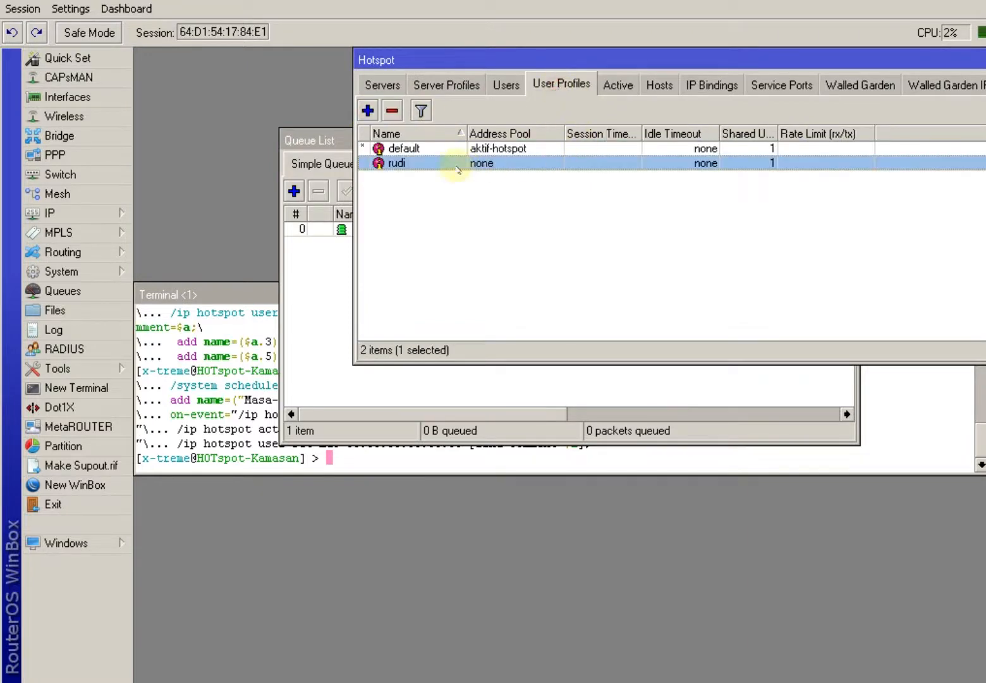
pyautogui.doubleClick(431, 161)
pyautogui.click(447, 103)
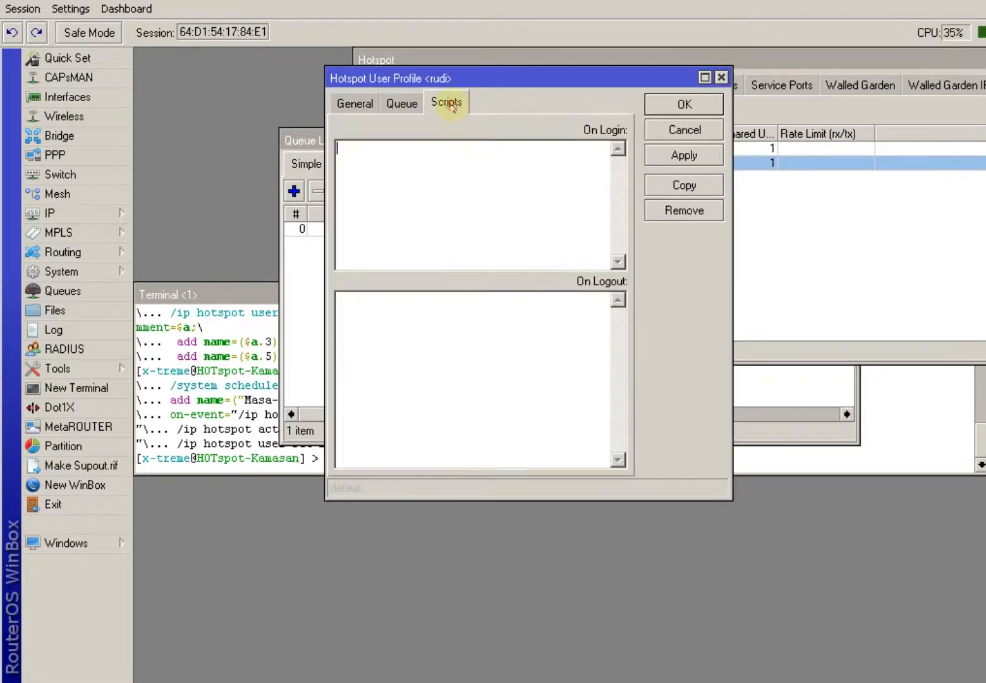
pyautogui.rightClick(441, 163)
pyautogui.click(501, 231)
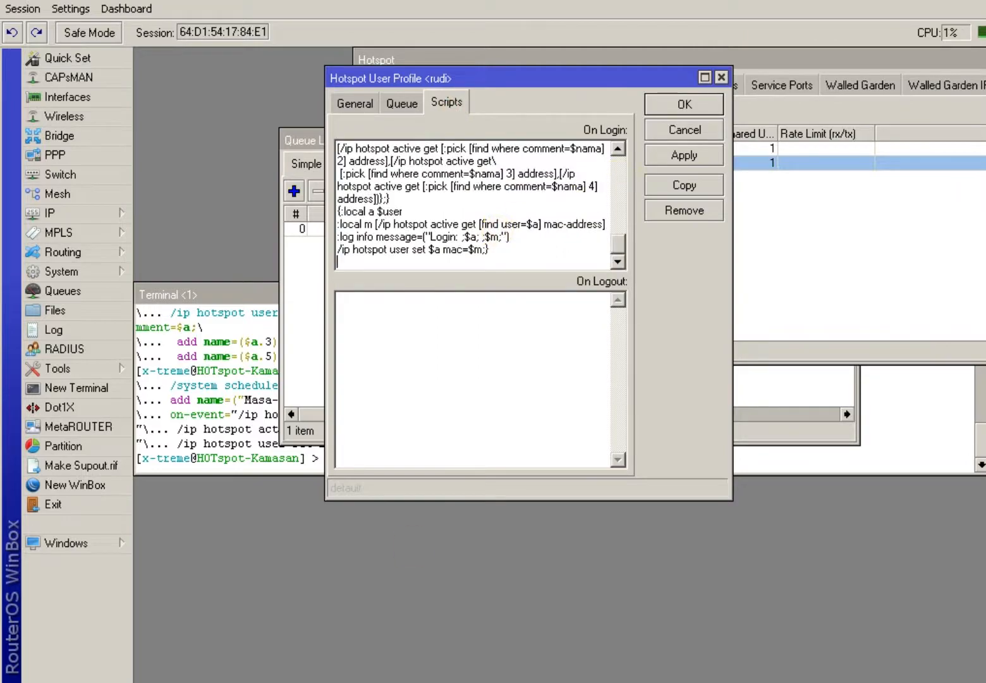
# Copy OnLogout cells C5–C17 into the rudi profile's On Logout box and save the profile.
pyautogui.click(414, 680)
pyautogui.scroll(-3, 354, 471)
pyautogui.scroll(-3, 275, 610)
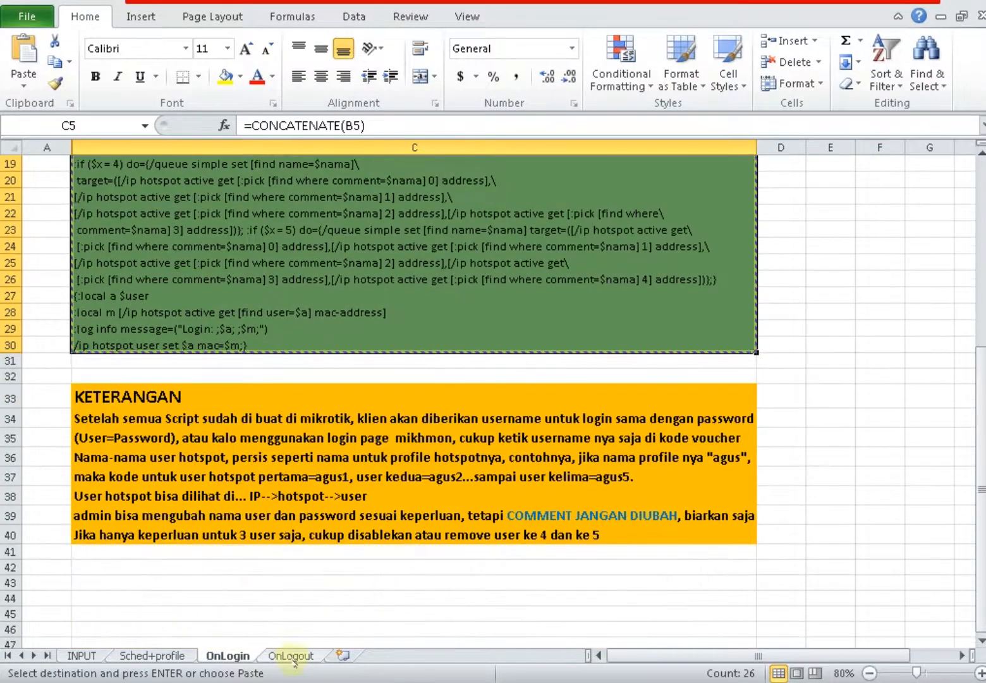
pyautogui.click(292, 657)
pyautogui.moveTo(133, 260); pyautogui.dragTo(208, 503)
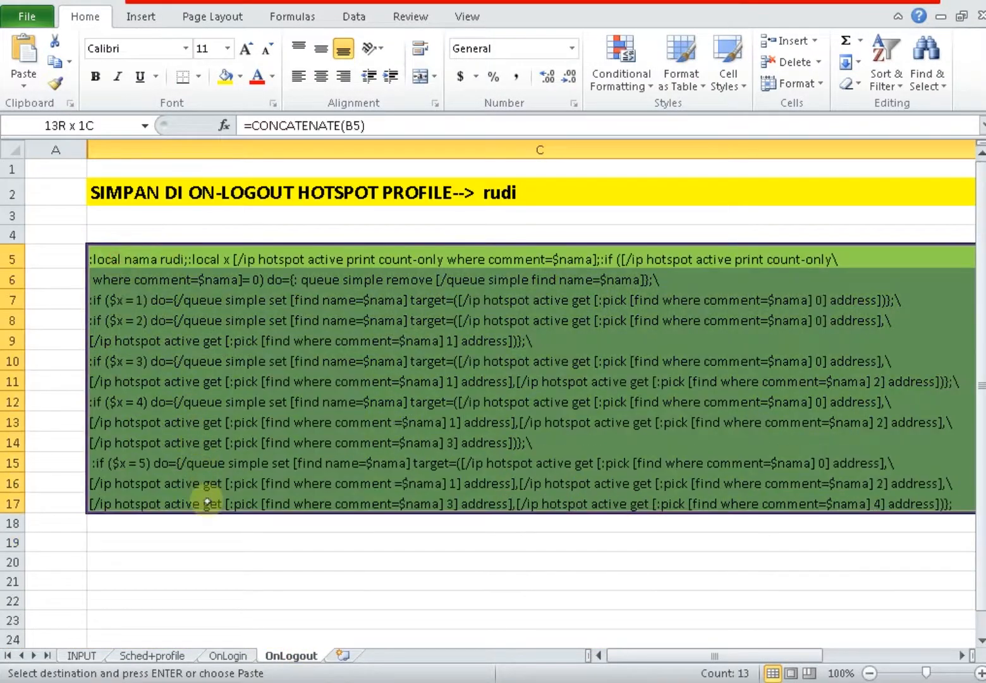
pyautogui.rightClick(207, 503)
pyautogui.click(253, 88)
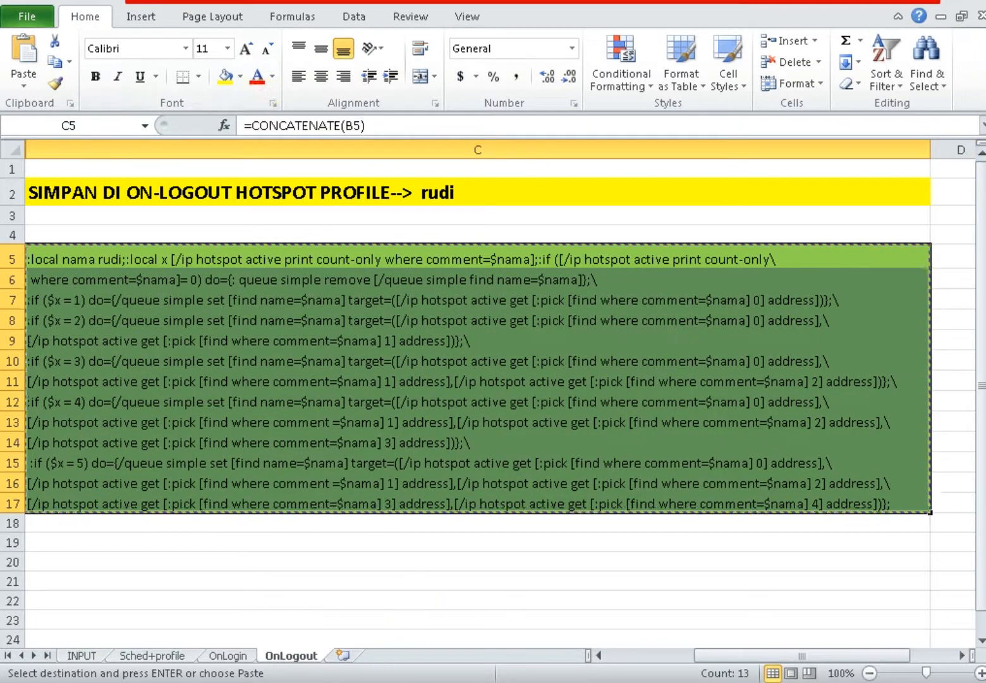
pyautogui.hotkey('alt', 'Tab')
pyautogui.click(447, 323)
pyautogui.rightClick(449, 319)
pyautogui.click(484, 387)
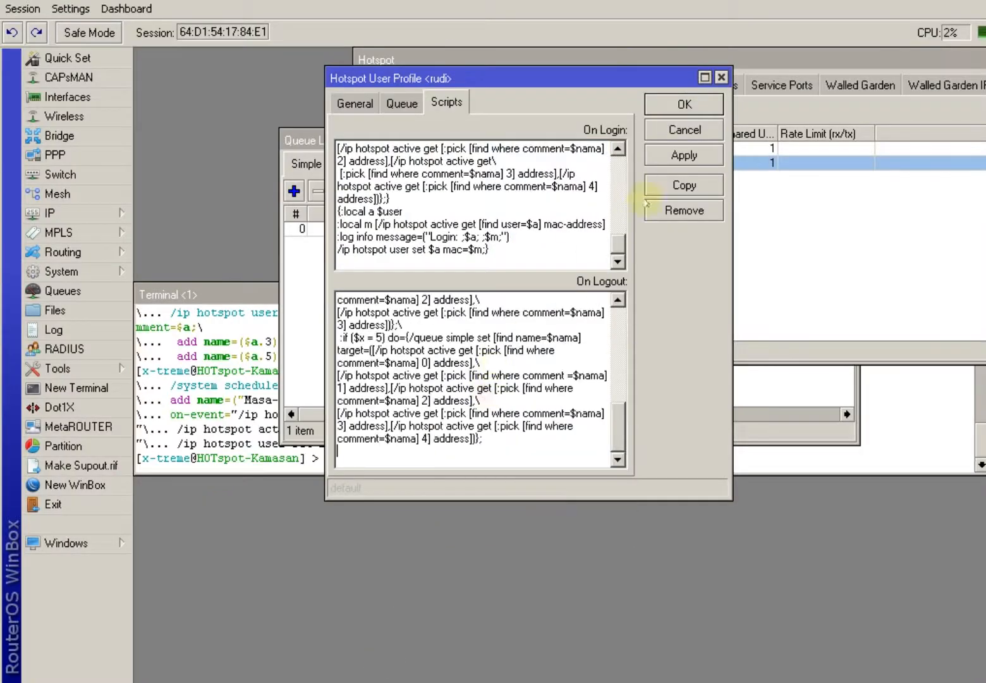
pyautogui.click(683, 105)
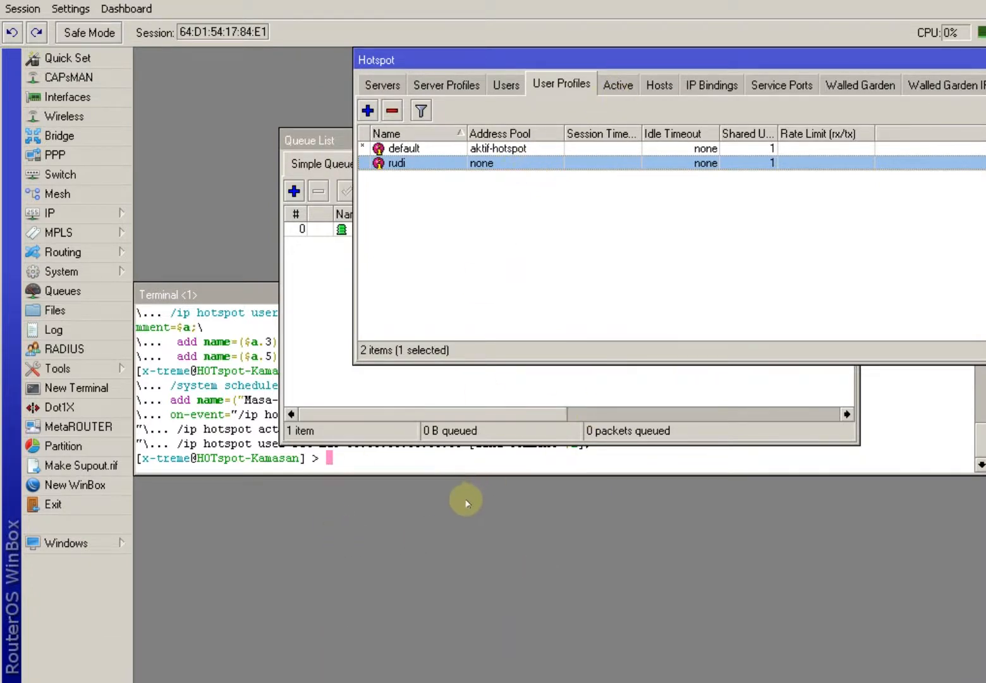
pyautogui.click(613, 86)
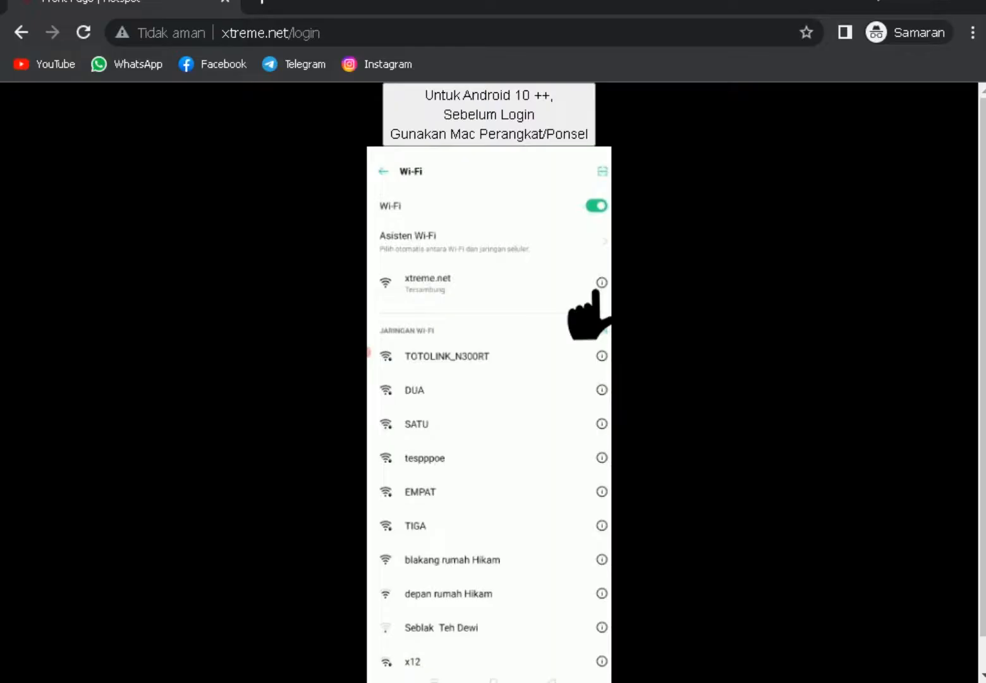
pyautogui.scroll(-1, 509, 164)
pyautogui.click(547, 663)
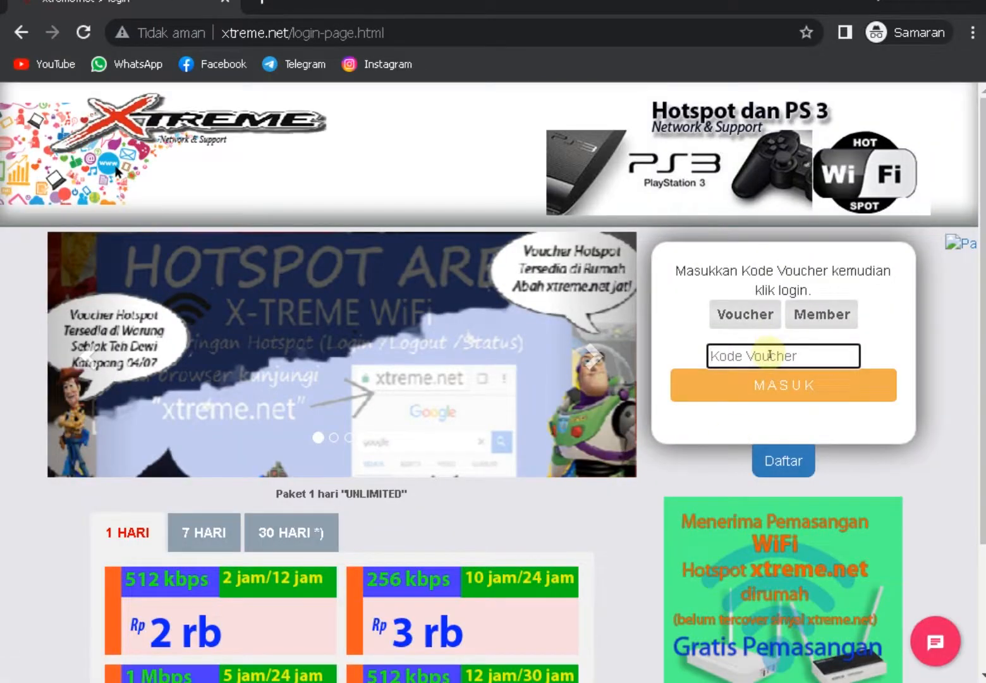
pyautogui.write('rudi1')
pyautogui.click(797, 386)
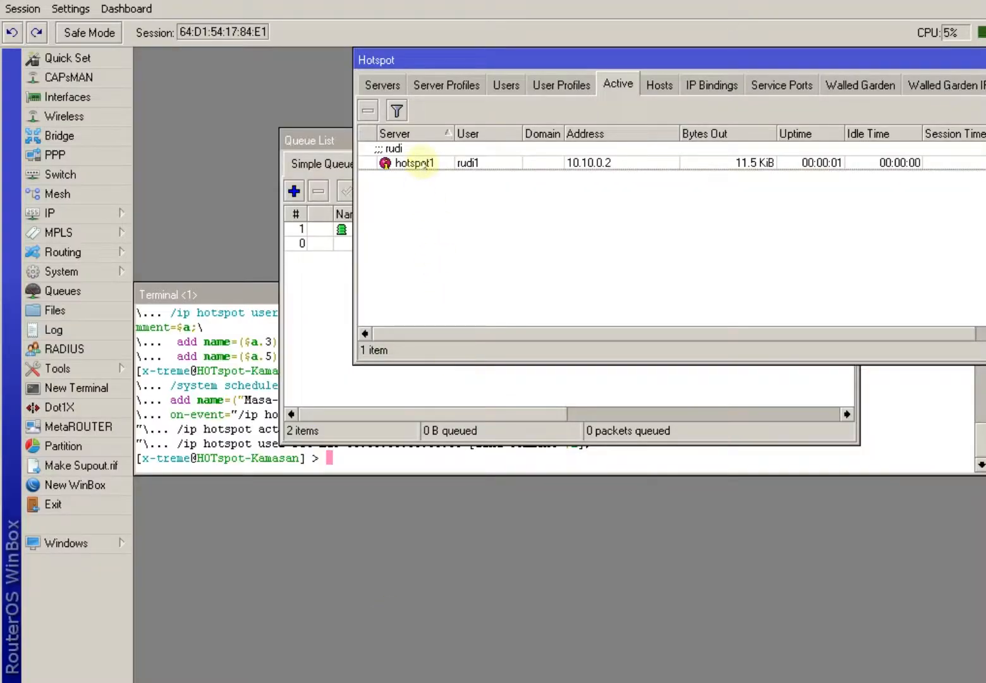
# Select the newly created rudi simple queue in the Queue List.
pyautogui.click(330, 288)
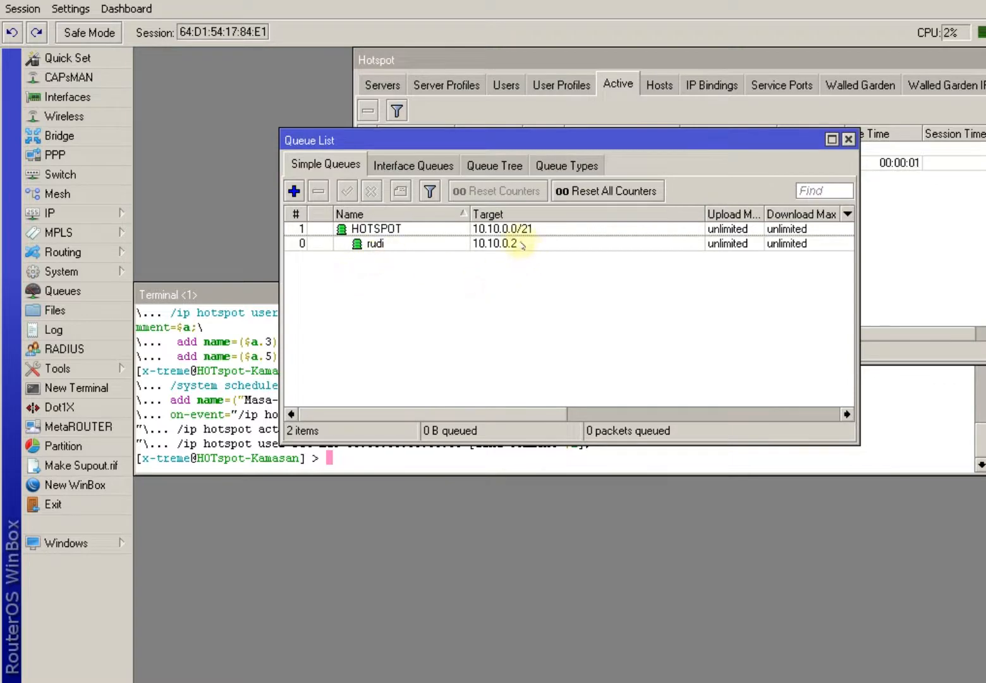
pyautogui.click(547, 151)
pyautogui.moveTo(547, 150); pyautogui.dragTo(426, 274)
pyautogui.click(331, 301)
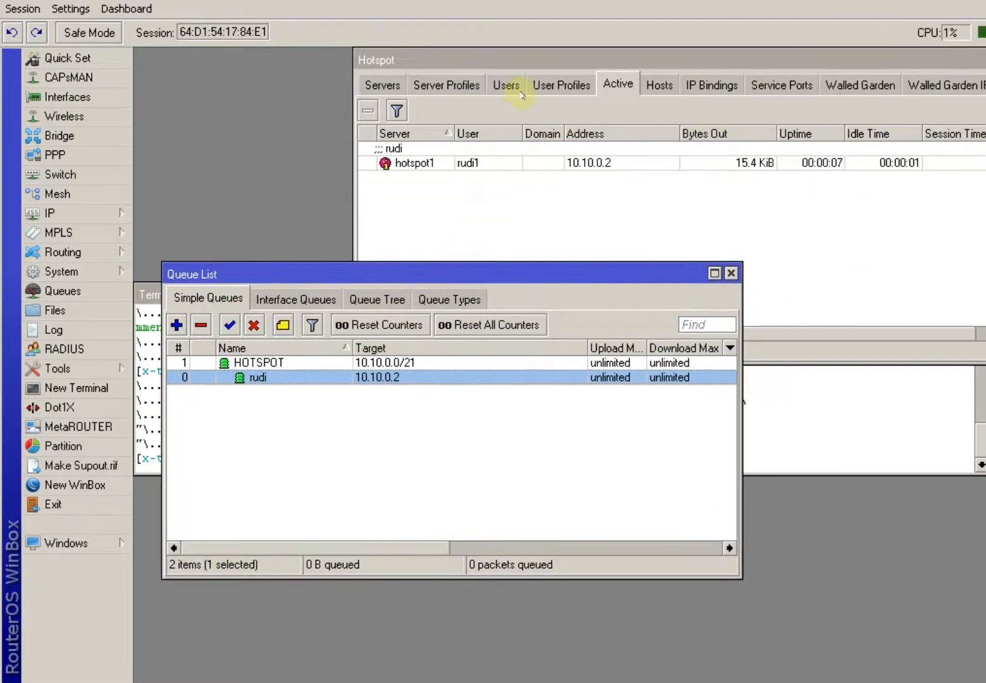
pyautogui.click(506, 84)
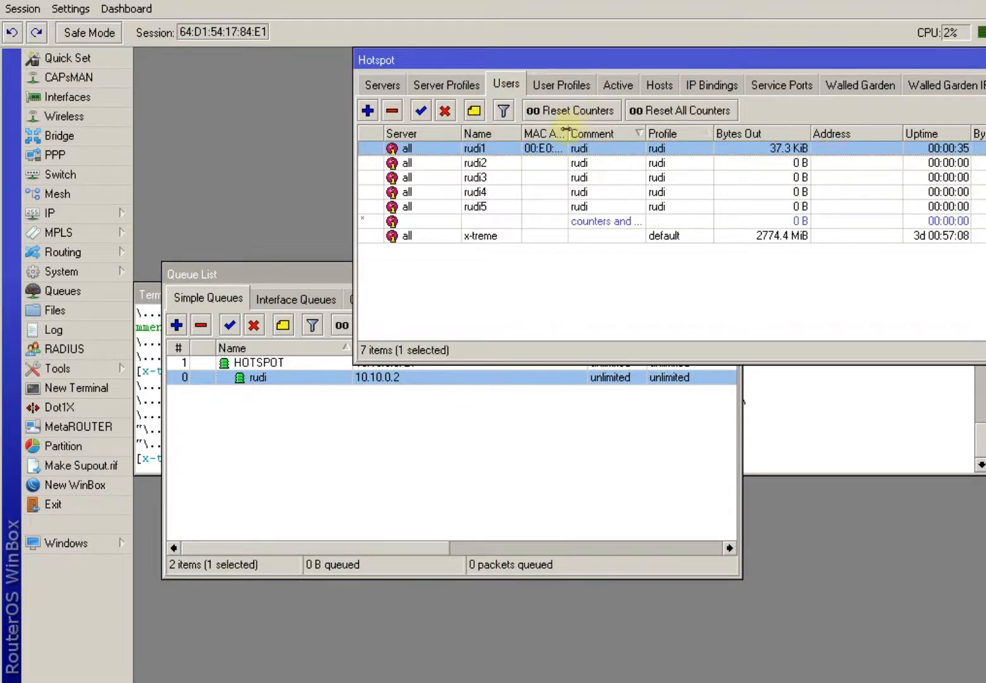
pyautogui.moveTo(568, 133); pyautogui.dragTo(661, 133)
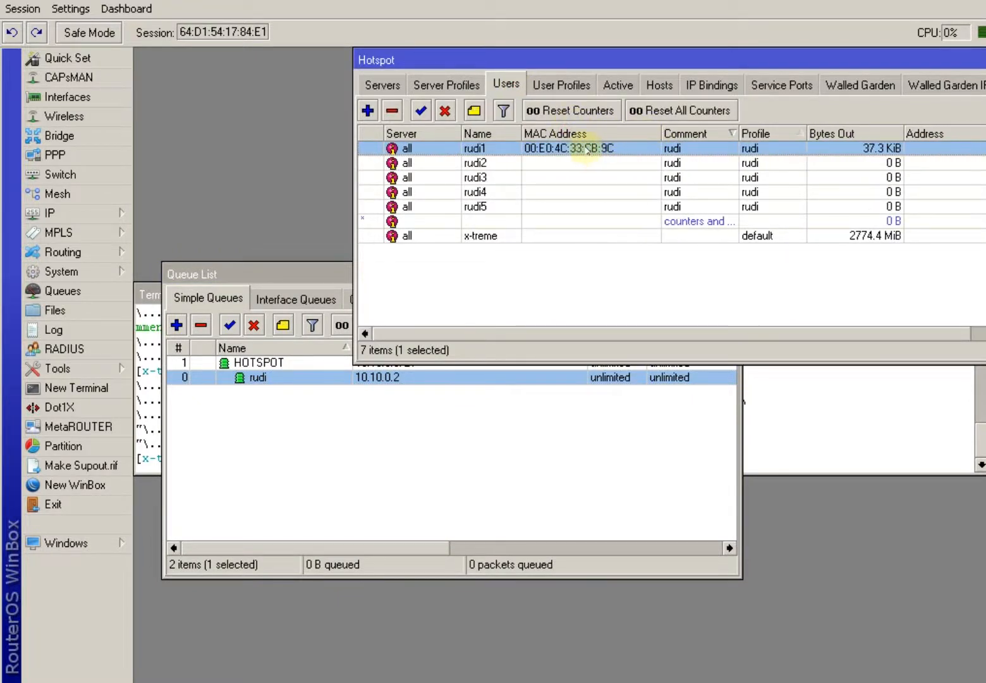
pyautogui.moveTo(315, 272); pyautogui.dragTo(315, 296)
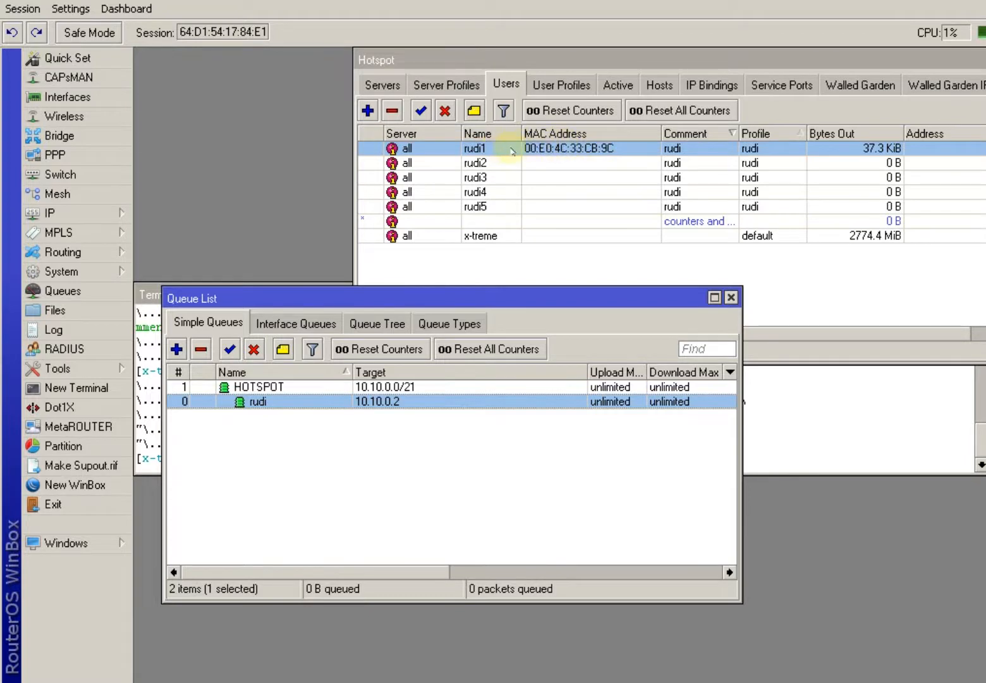
pyautogui.doubleClick(555, 147)
pyautogui.click(655, 348)
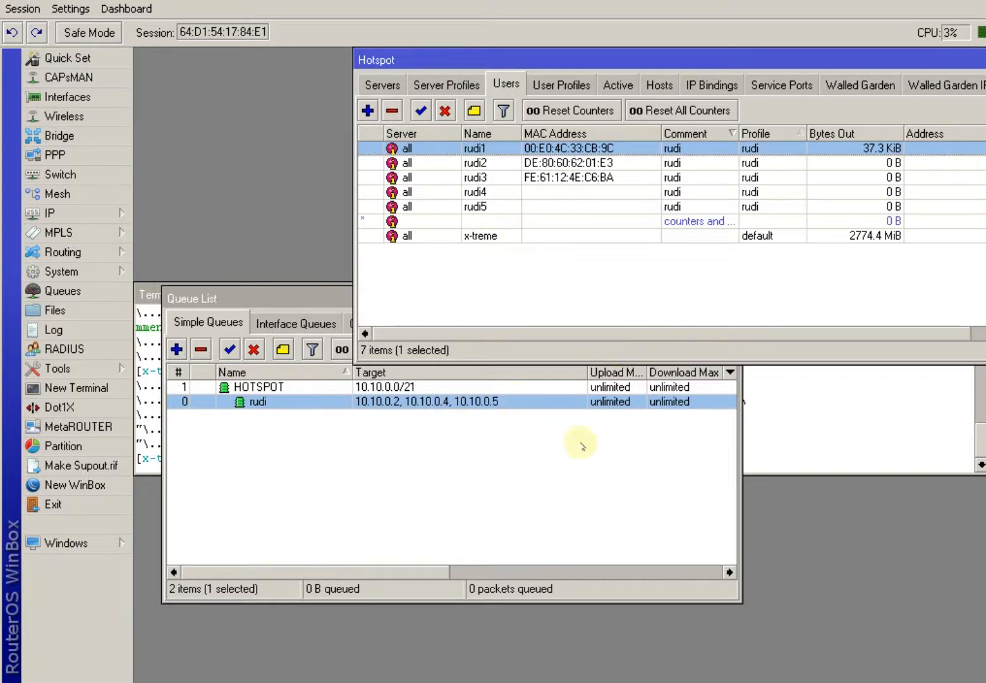
# Verify the rudi queue targets 10.10.0.2, 10.10.0.4 and 10.10.0.5 without saving changes.
pyautogui.doubleClick(623, 405)
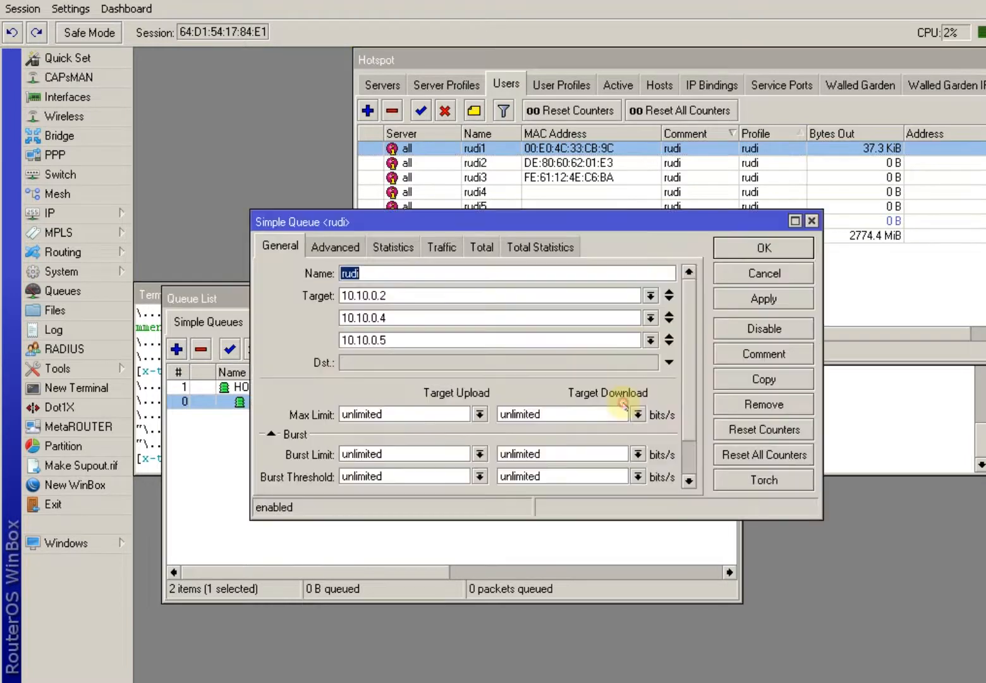
pyautogui.click(749, 276)
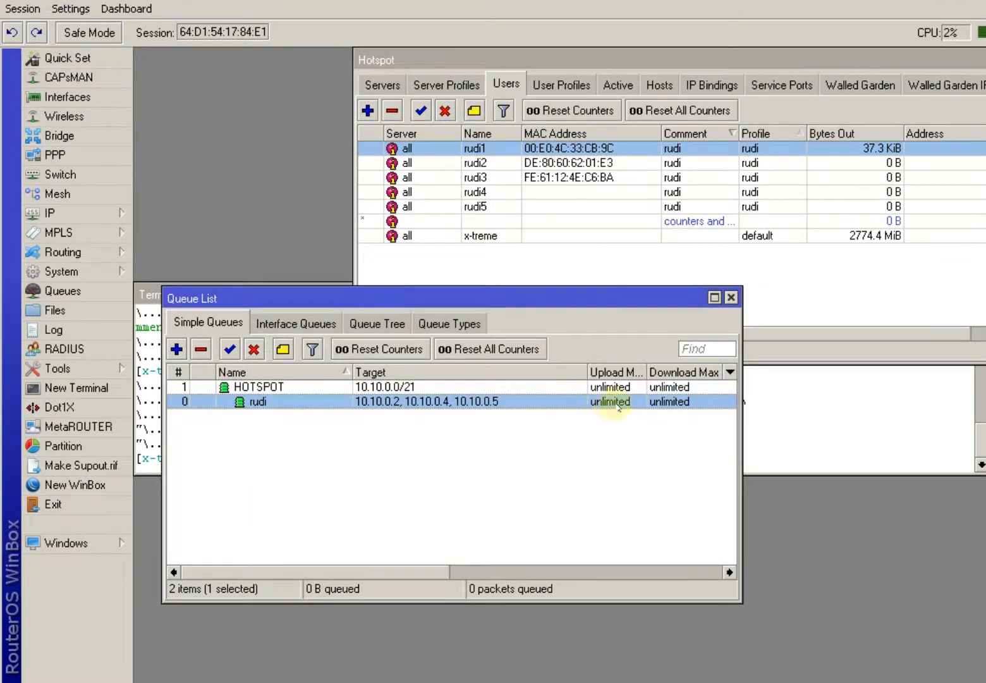
pyautogui.click(354, 682)
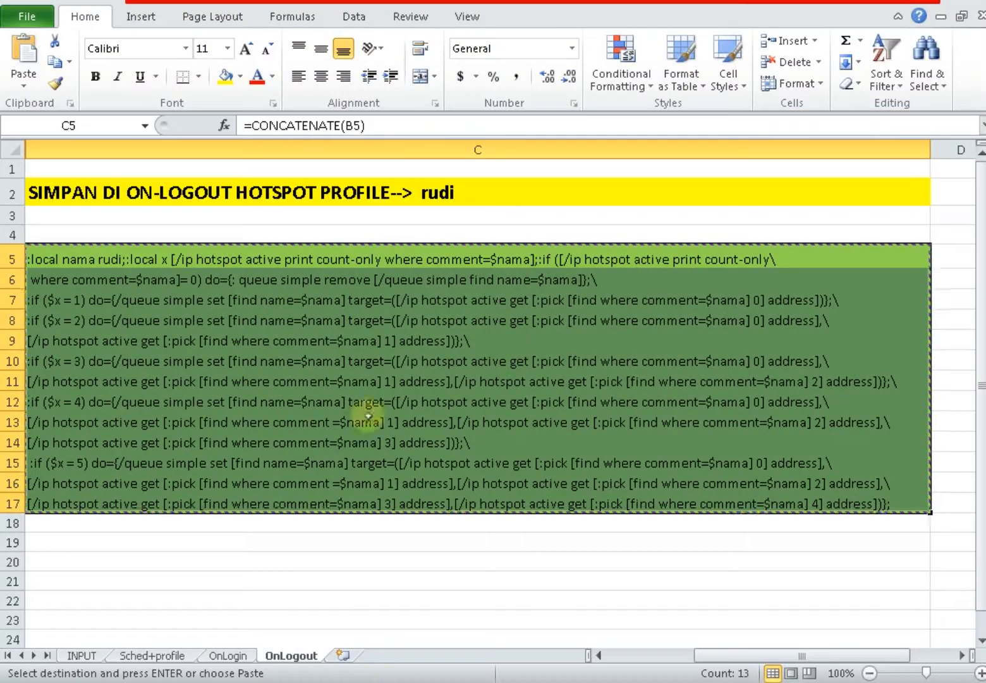
# Review the INPUT sheet's variables, including Max Limit cell D6, then return to WinBox.
pyautogui.click(88, 655)
pyautogui.click(421, 241)
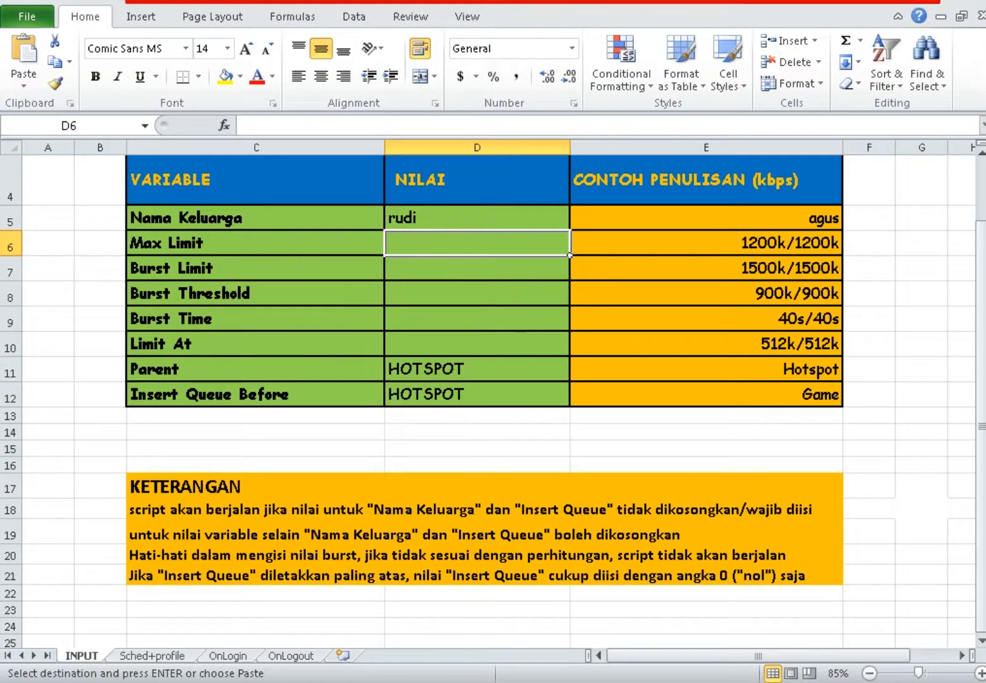
pyautogui.click(404, 681)
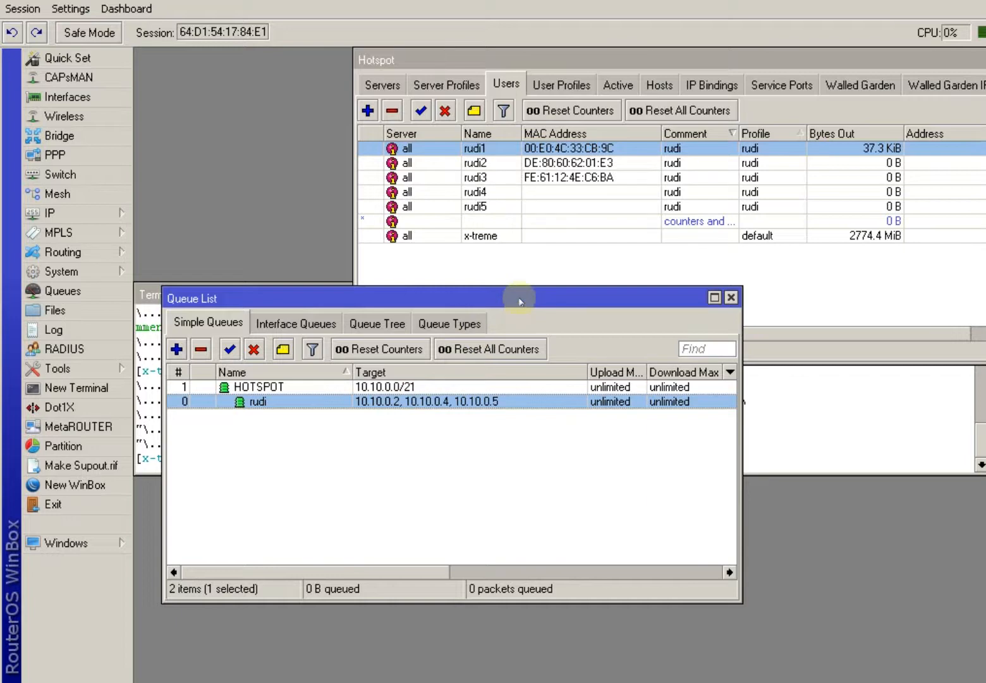
# Check the bound MAC addresses of users rudi1, rudi2 and rudi3.
pyautogui.click(552, 178)
pyautogui.click(561, 163)
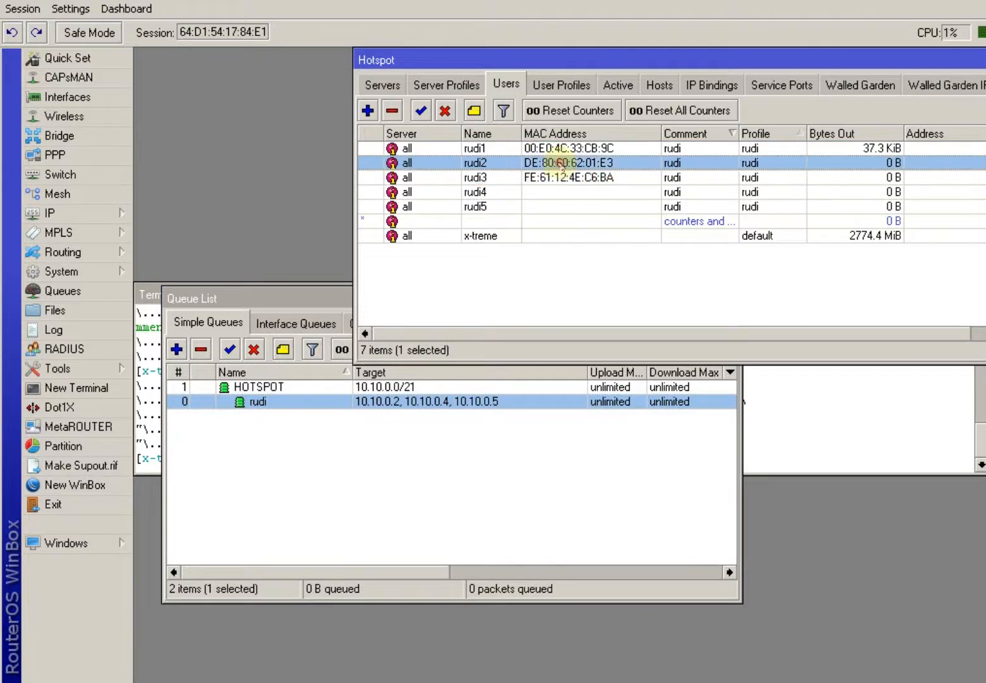
pyautogui.click(562, 148)
pyautogui.click(567, 164)
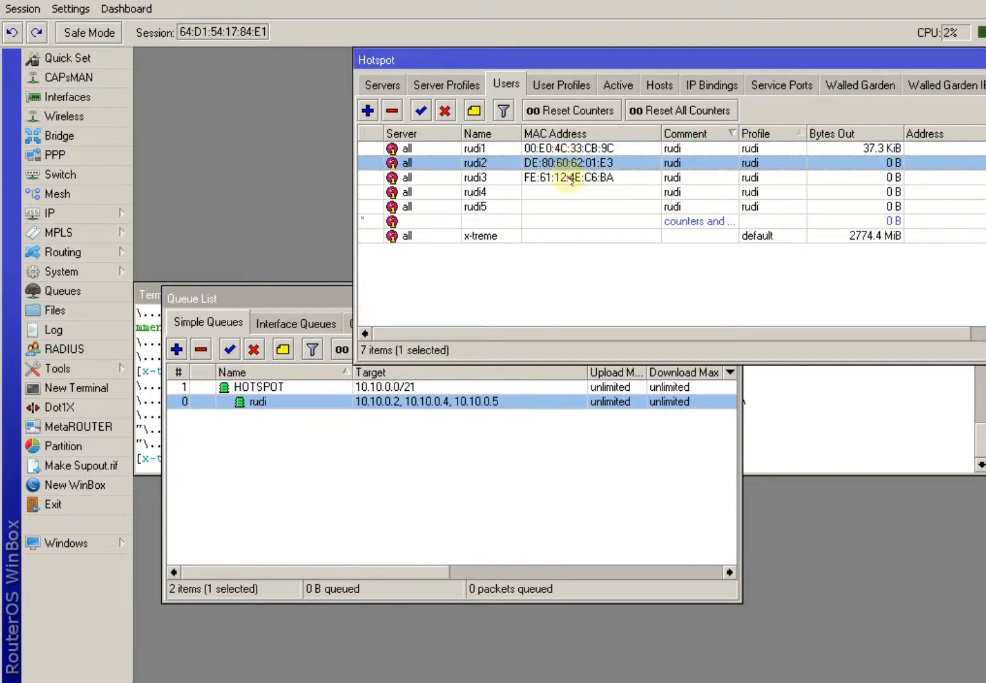
pyautogui.click(571, 178)
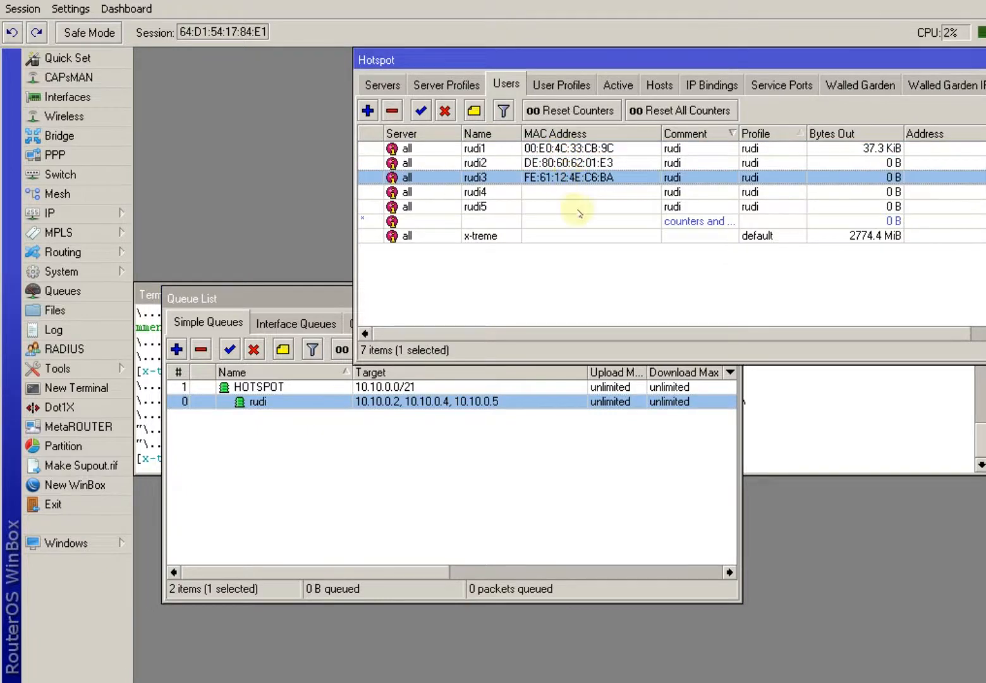
pyautogui.click(512, 430)
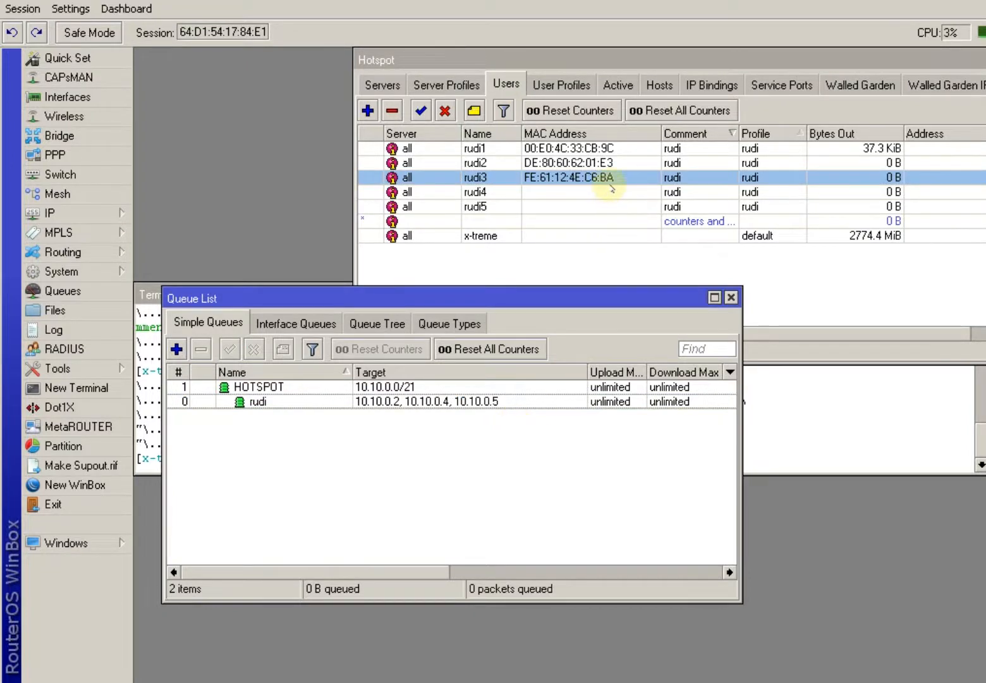
# Point out each rudi user's MAC, then list the default and rudi user profiles.
pyautogui.click(580, 165)
pyautogui.click(547, 179)
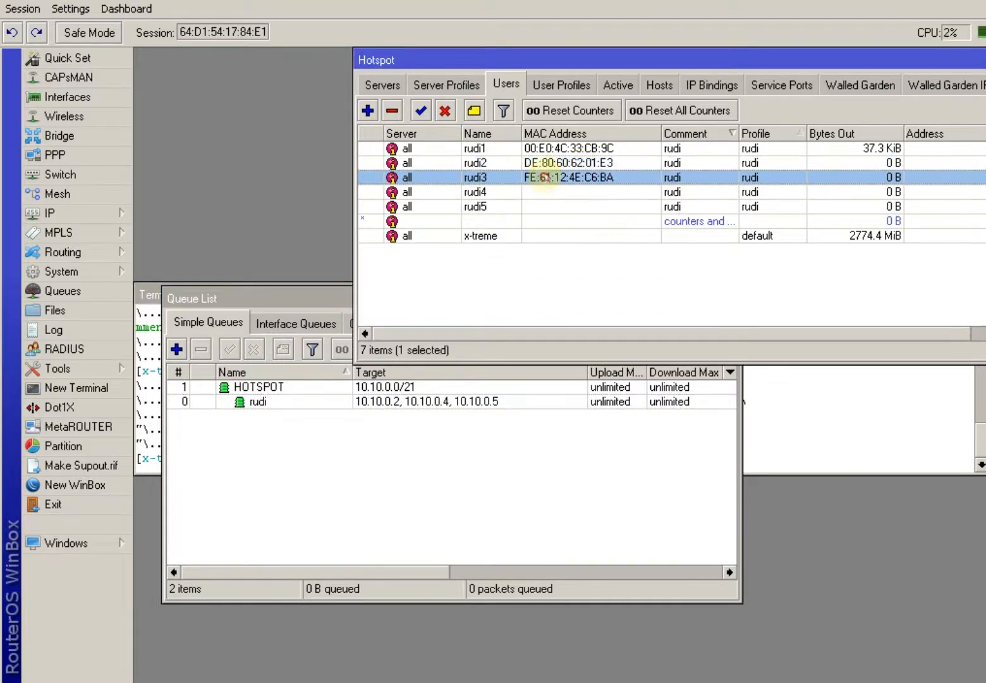
pyautogui.click(550, 164)
pyautogui.click(554, 148)
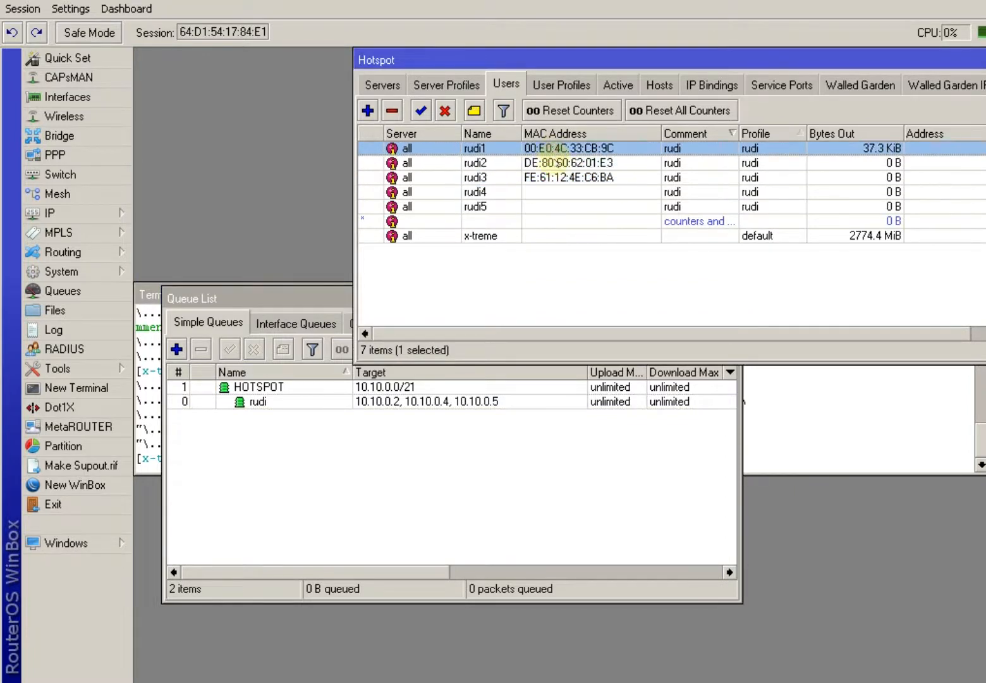
pyautogui.click(554, 164)
pyautogui.click(556, 177)
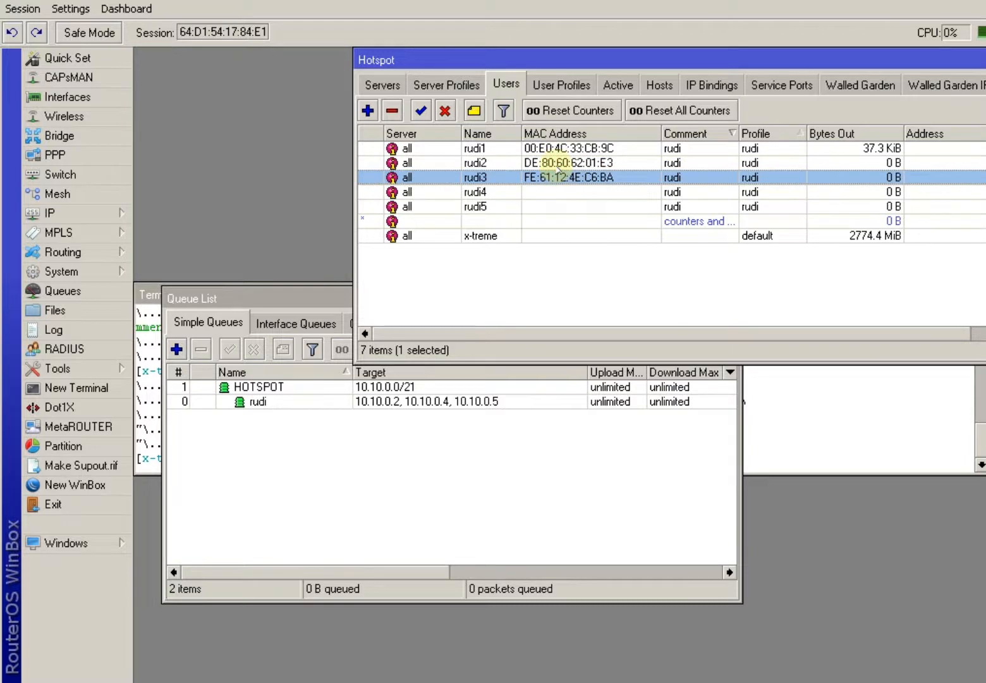
pyautogui.click(560, 165)
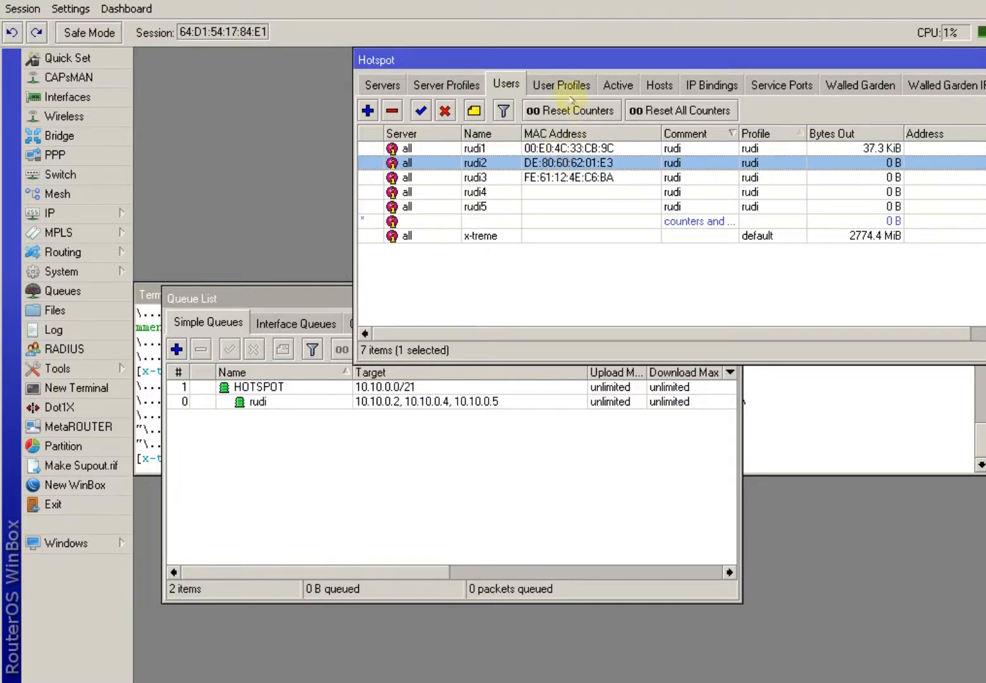
pyautogui.click(575, 149)
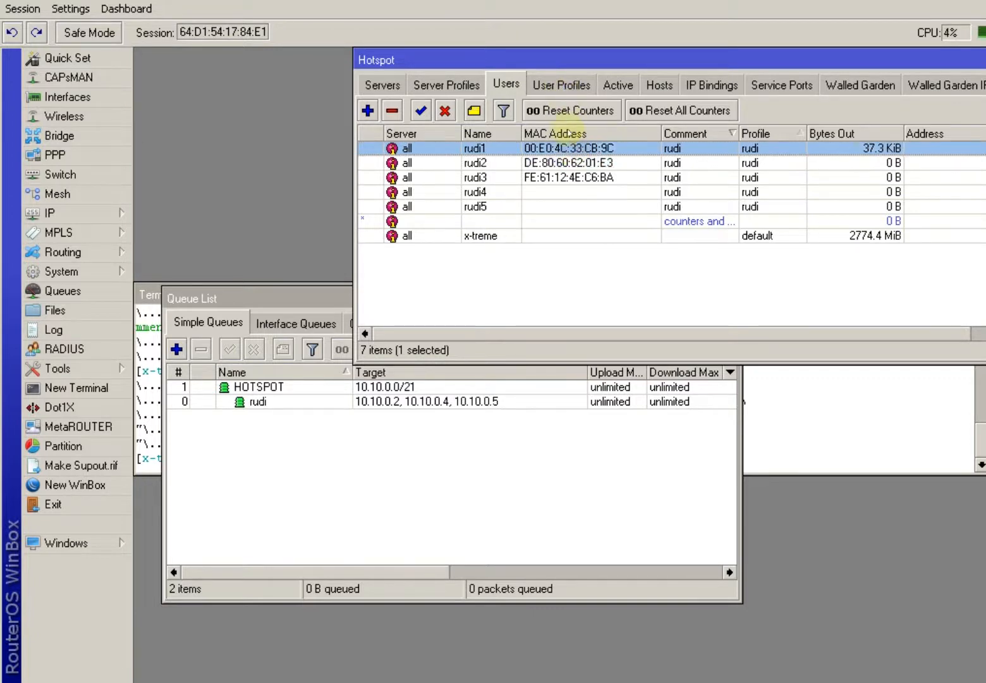
pyautogui.click(565, 177)
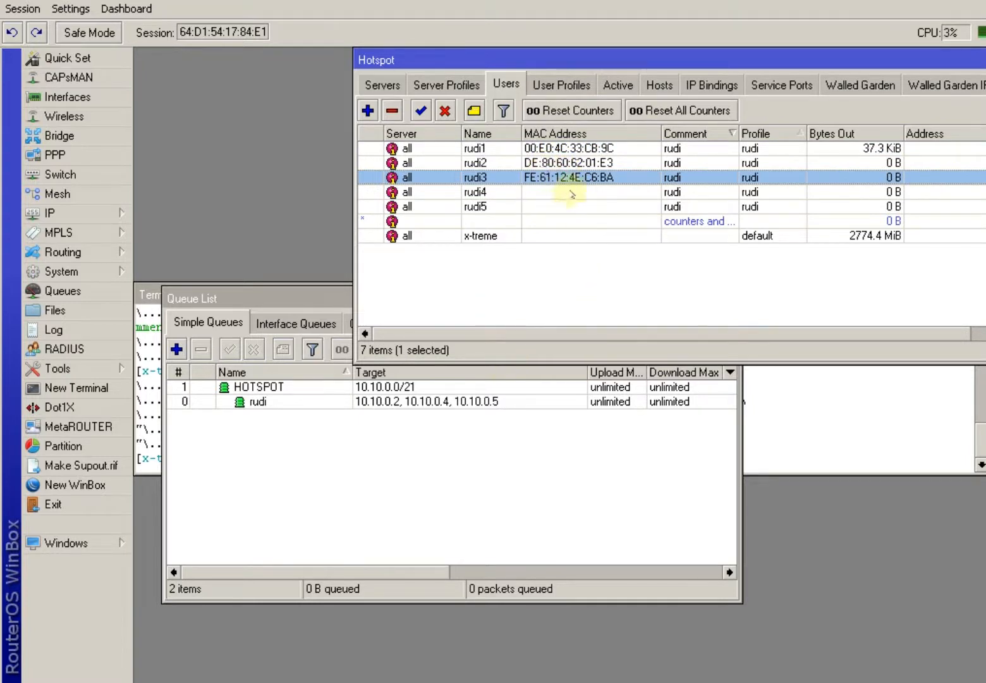
pyautogui.click(561, 86)
pyautogui.click(441, 186)
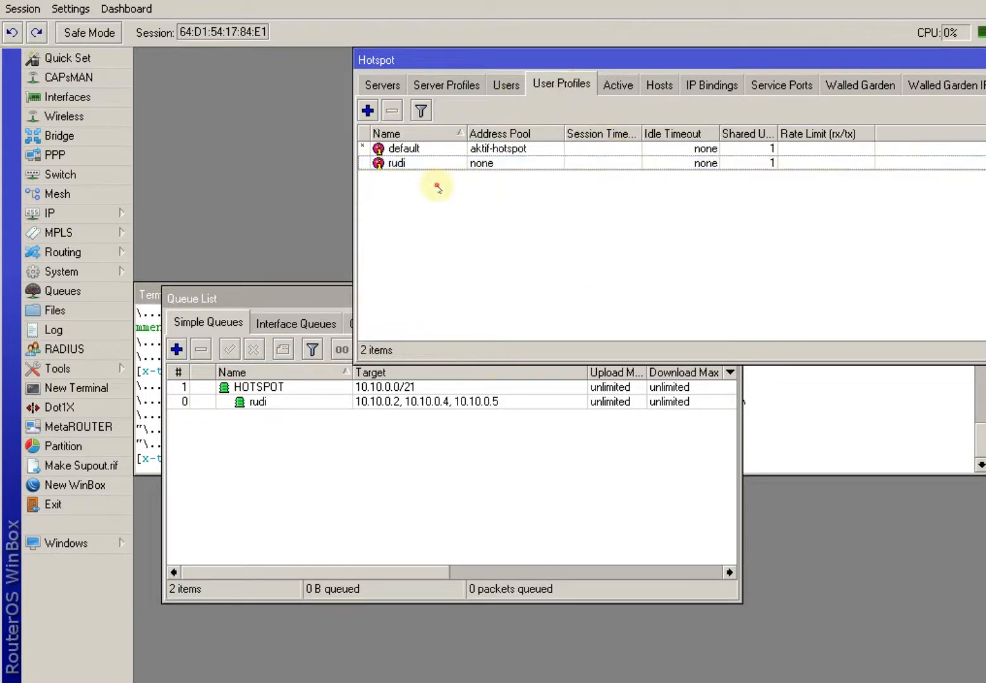
pyautogui.click(367, 111)
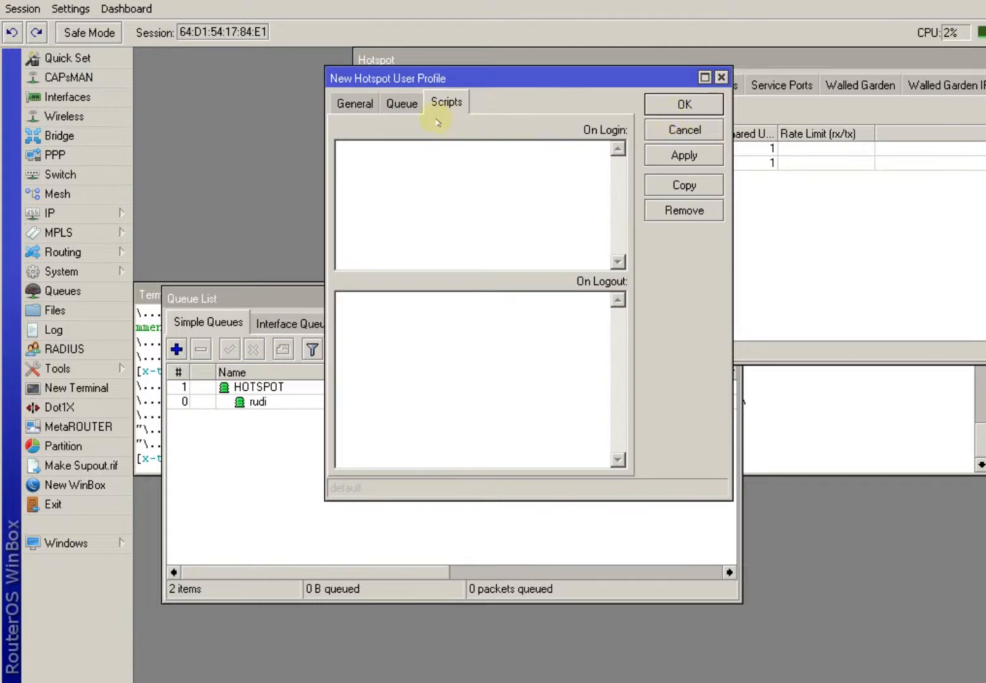
pyautogui.click(663, 129)
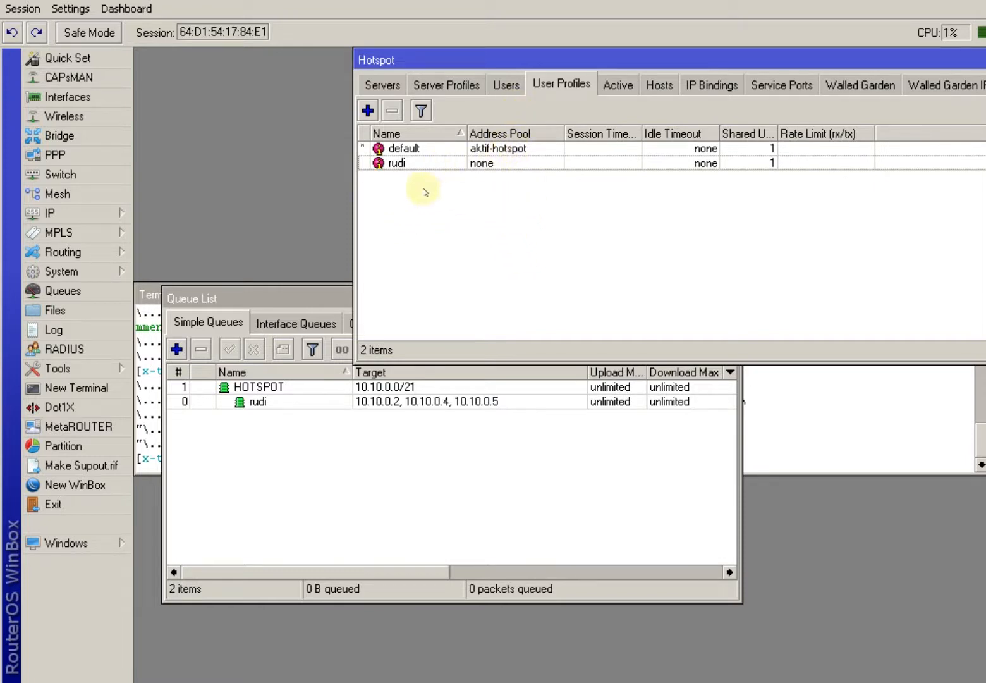
pyautogui.click(408, 165)
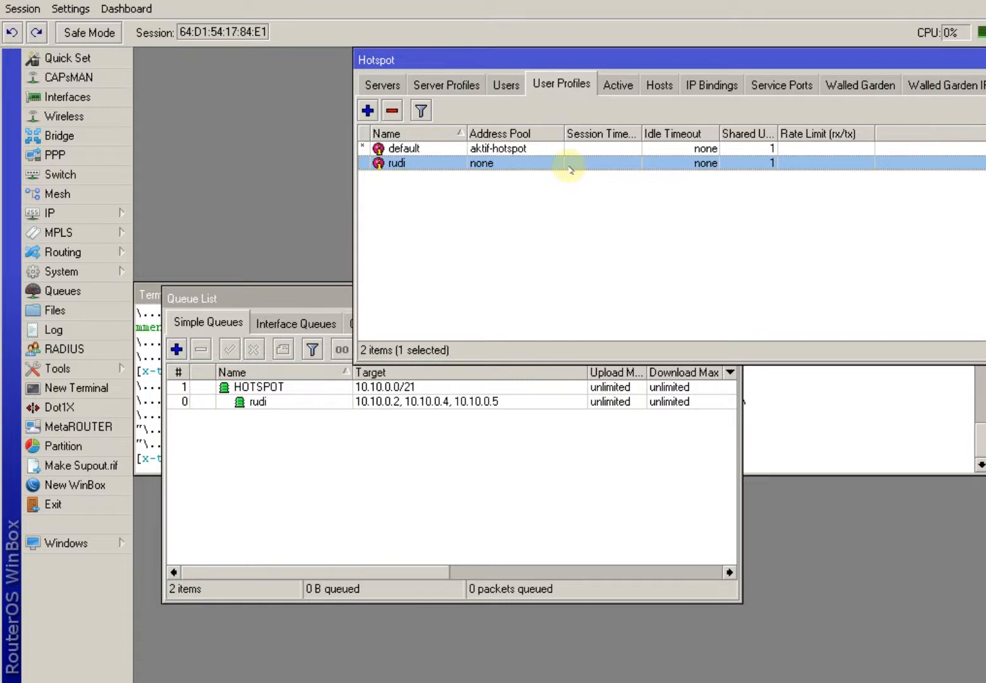
pyautogui.click(506, 85)
pyautogui.click(562, 83)
pyautogui.doubleClick(423, 163)
pyautogui.moveTo(472, 279); pyautogui.dragTo(450, 279)
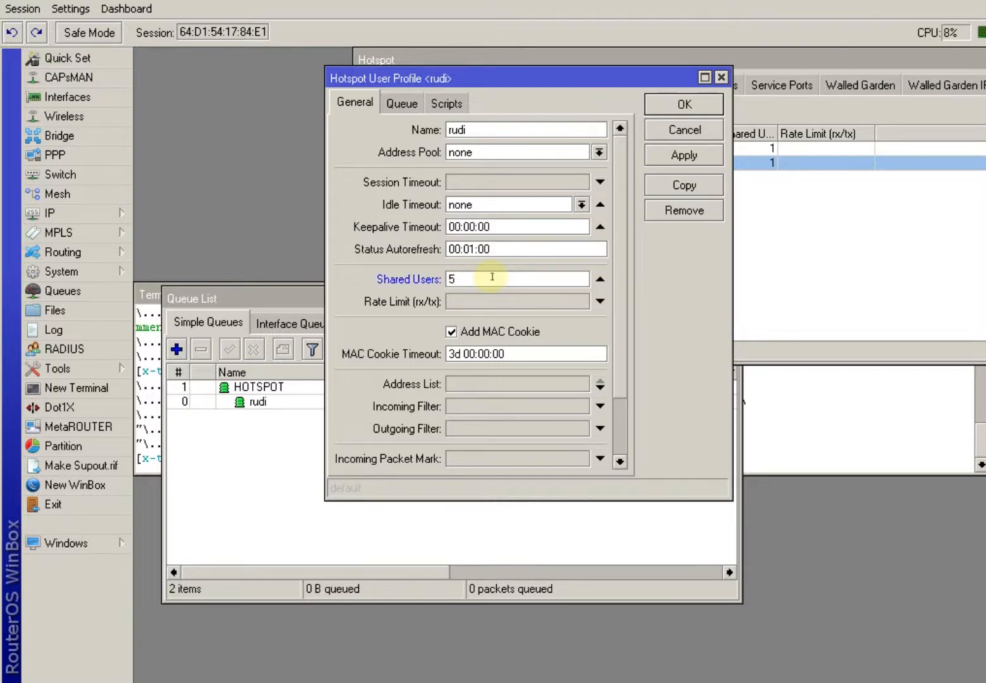
pyautogui.click(683, 131)
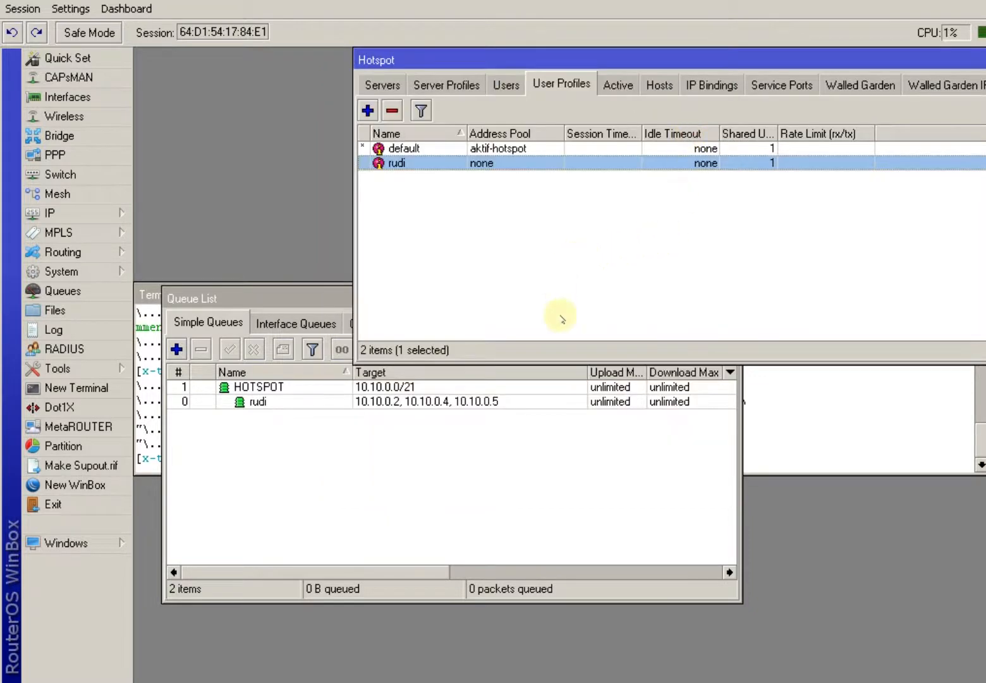
pyautogui.click(450, 425)
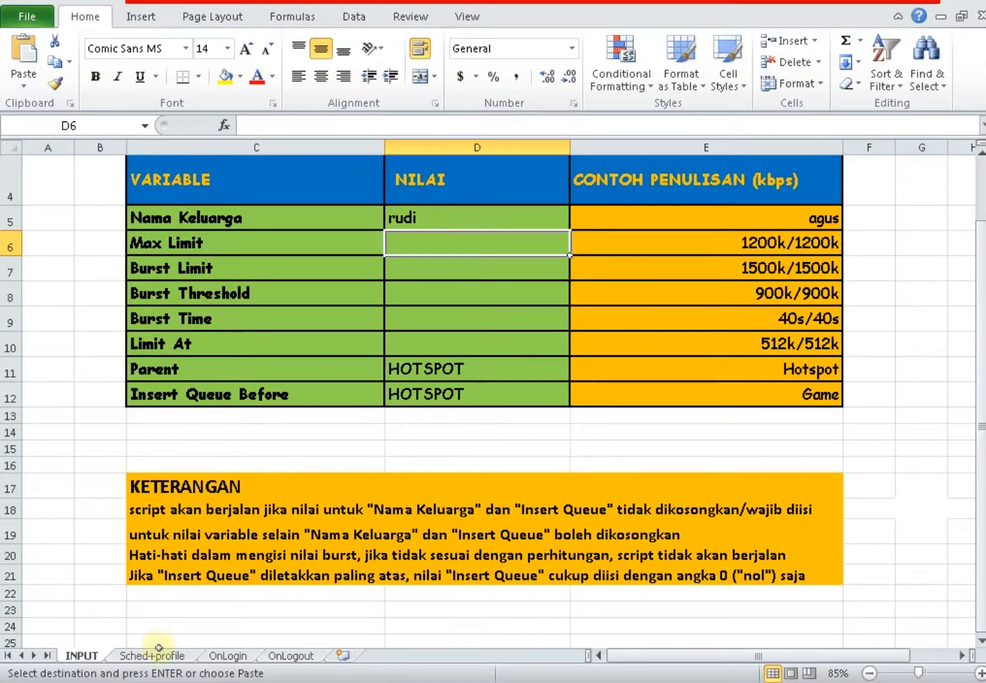
pyautogui.click(158, 655)
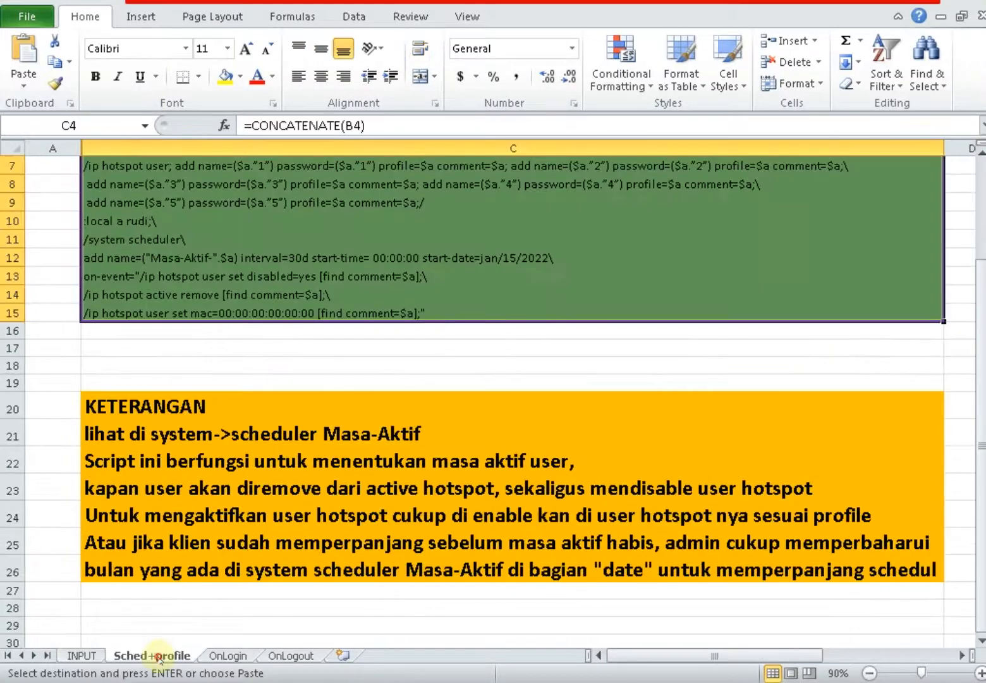
pyautogui.click(228, 655)
pyautogui.click(291, 655)
pyautogui.click(152, 655)
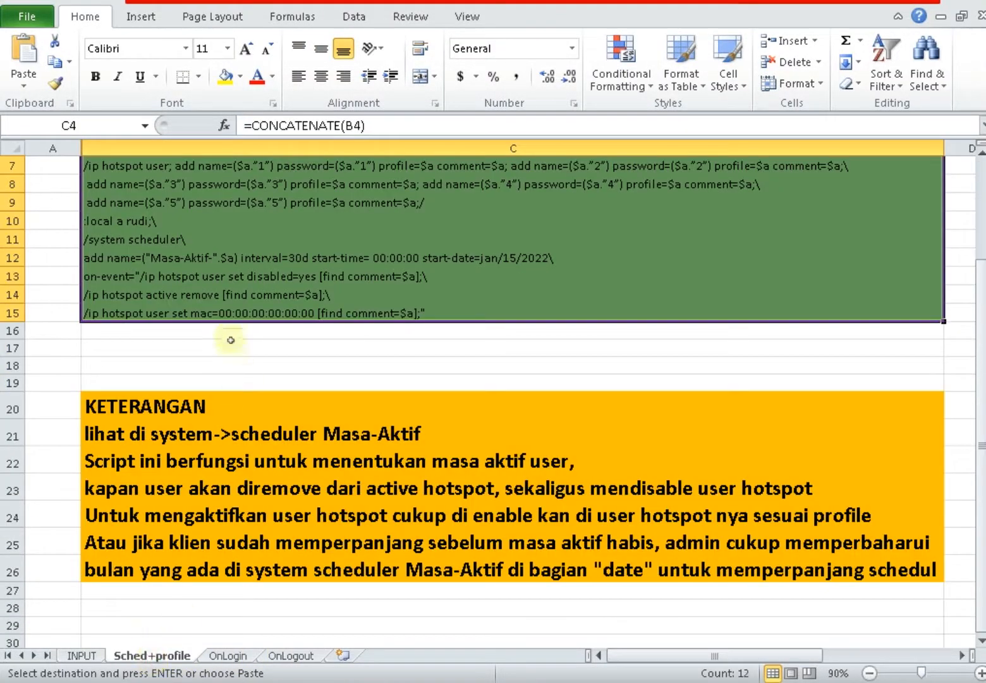
pyautogui.scroll(2, 230, 340)
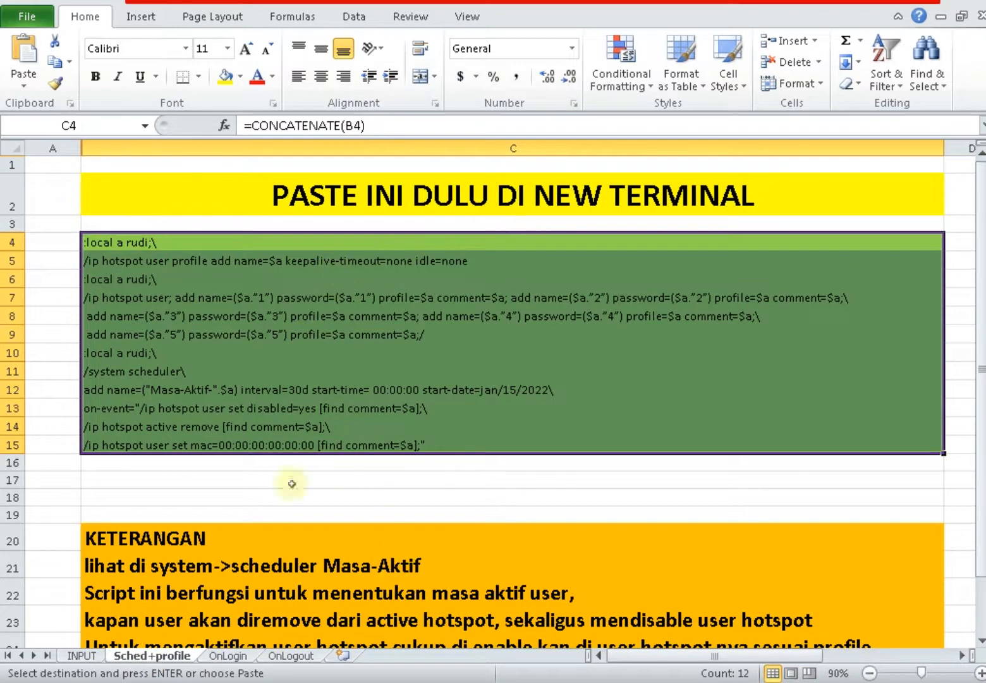
pyautogui.hotkey('alt', 'Tab')
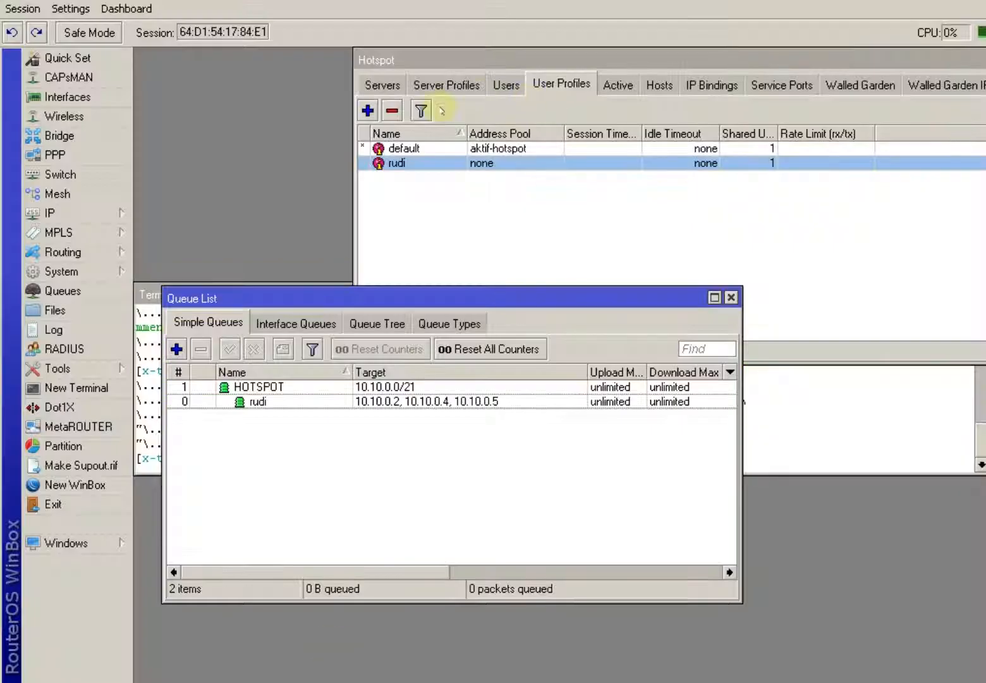
# Copy the Masa-Aktif-rudi schedule's 30d On Event commands and bring up the Script List.
pyautogui.click(103, 273)
pyautogui.click(249, 575)
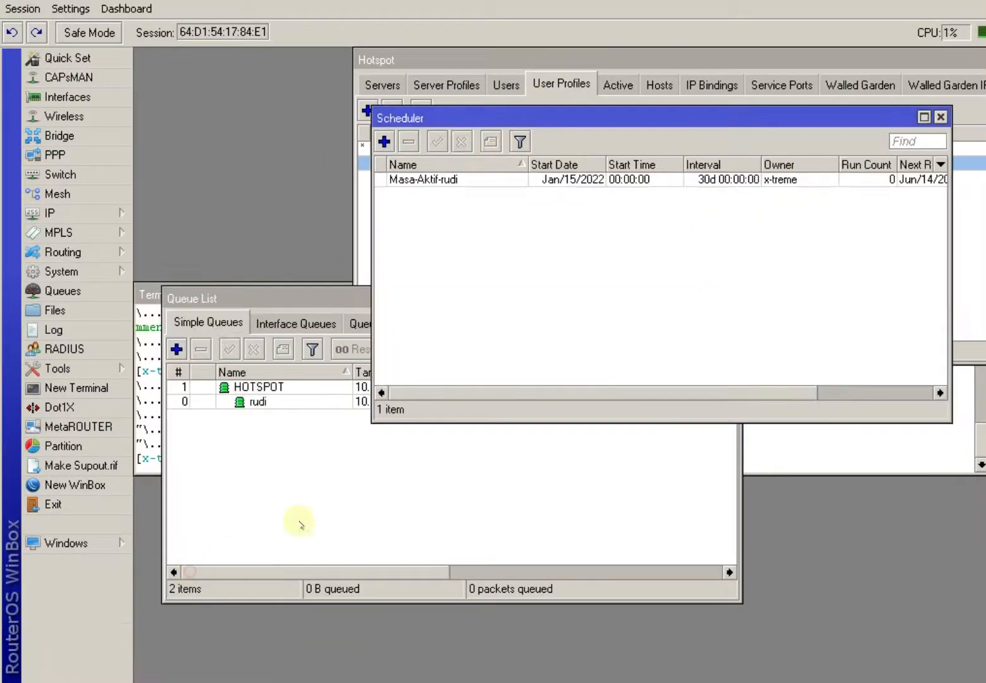
pyautogui.doubleClick(479, 183)
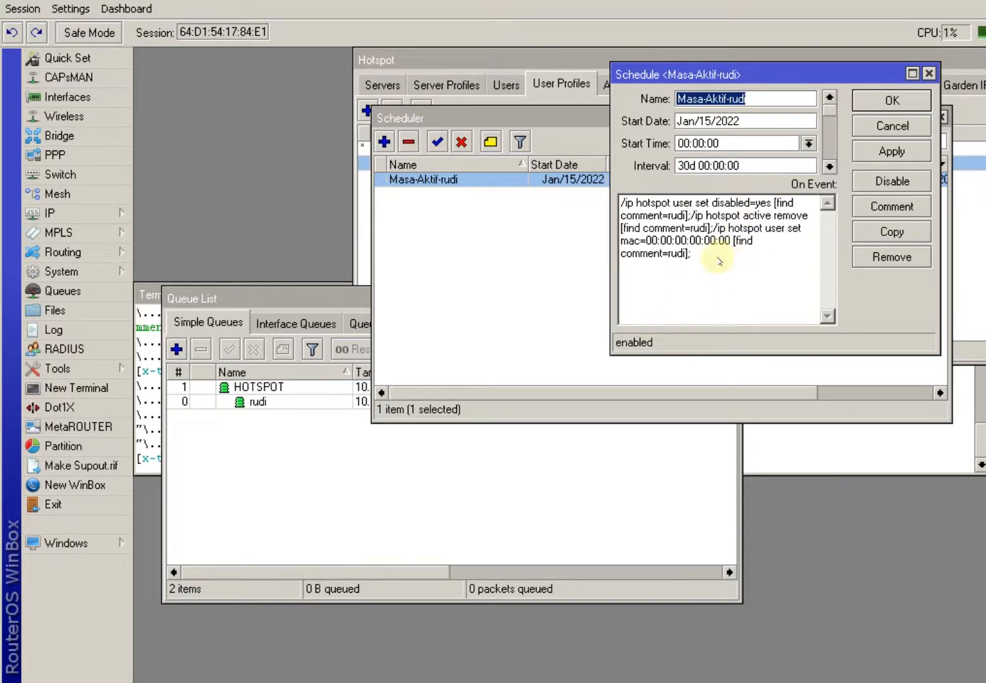
pyautogui.moveTo(713, 256); pyautogui.dragTo(605, 202)
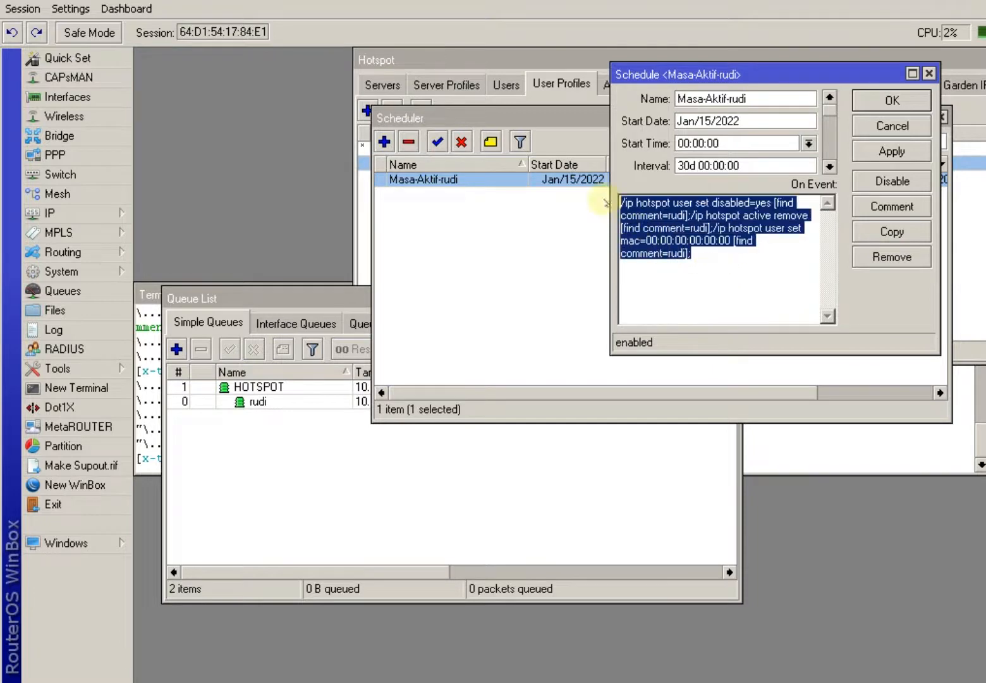
pyautogui.rightClick(643, 215)
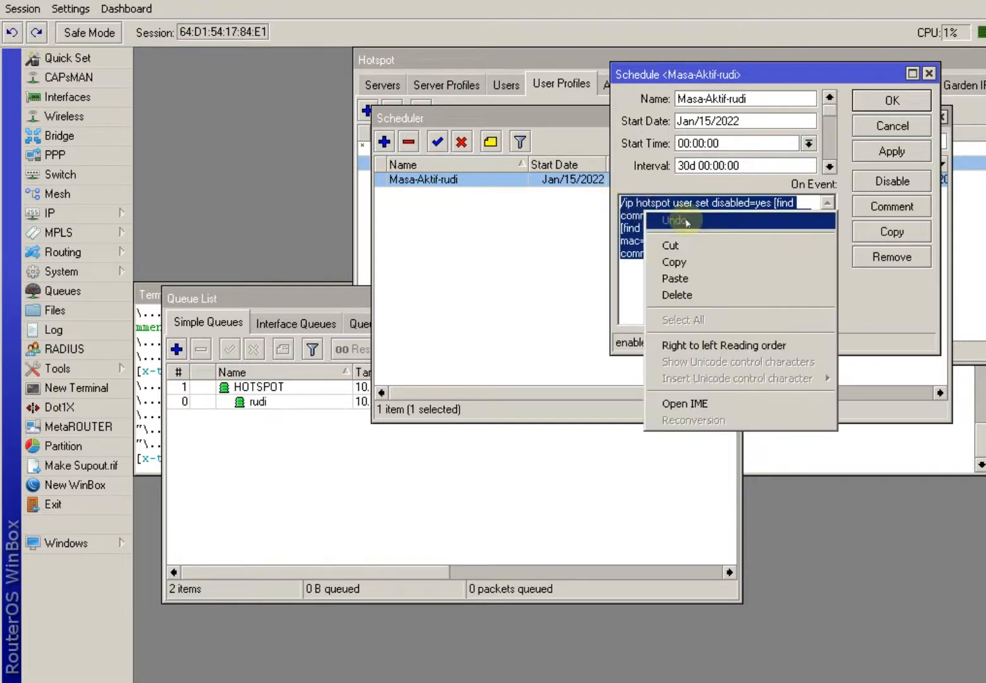
pyautogui.click(673, 260)
pyautogui.click(107, 271)
pyautogui.click(189, 594)
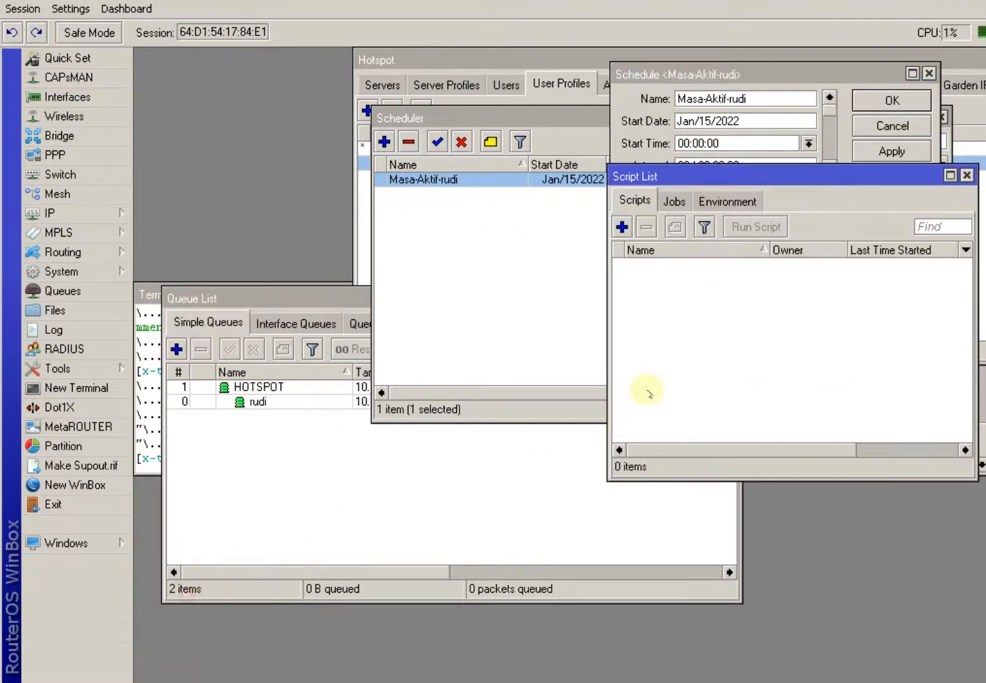
# Create a new script1 whose source is the pasted expiry commands.
pyautogui.rightClick(690, 294)
pyautogui.rightClick(640, 279)
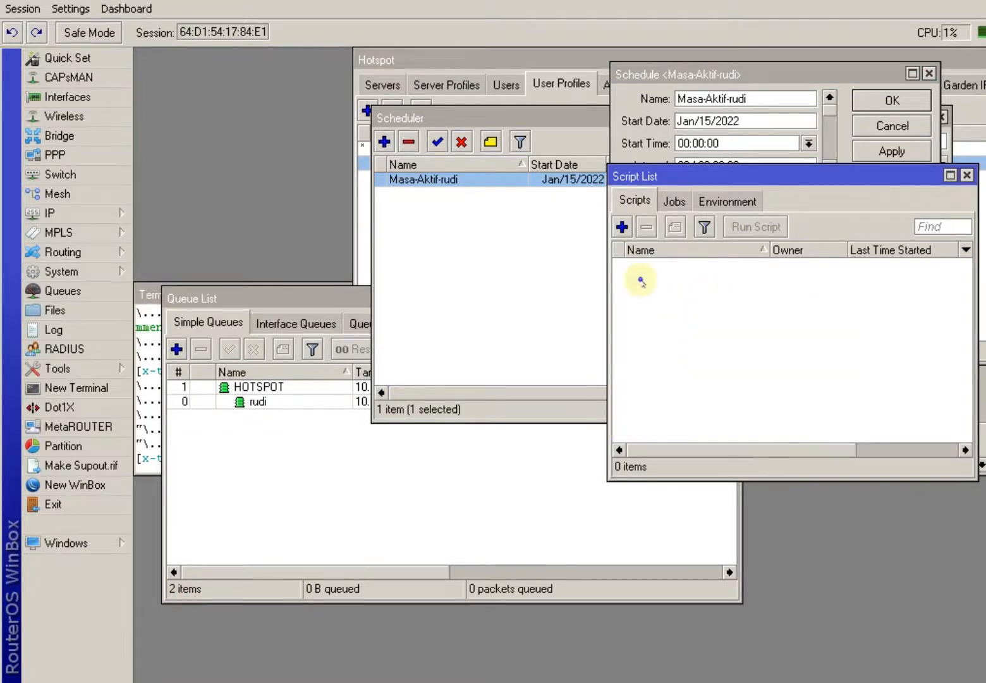
pyautogui.click(622, 227)
pyautogui.rightClick(657, 512)
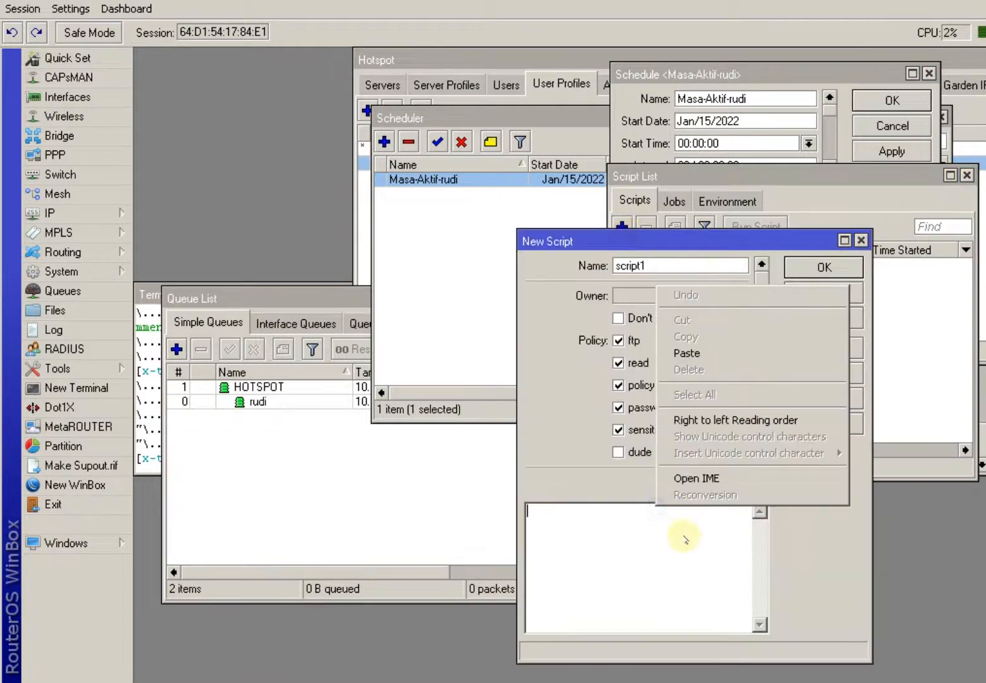
pyautogui.click(701, 357)
pyautogui.click(822, 318)
pyautogui.click(821, 265)
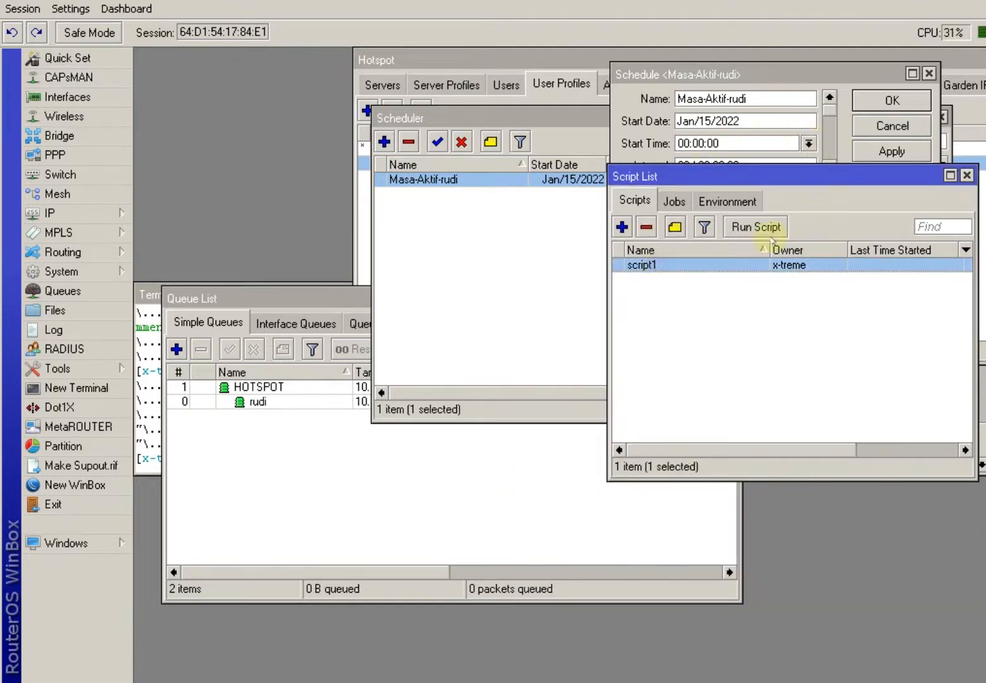
# Rename script1 to 'masa aktif habis' and close the schedule details.
pyautogui.doubleClick(655, 264)
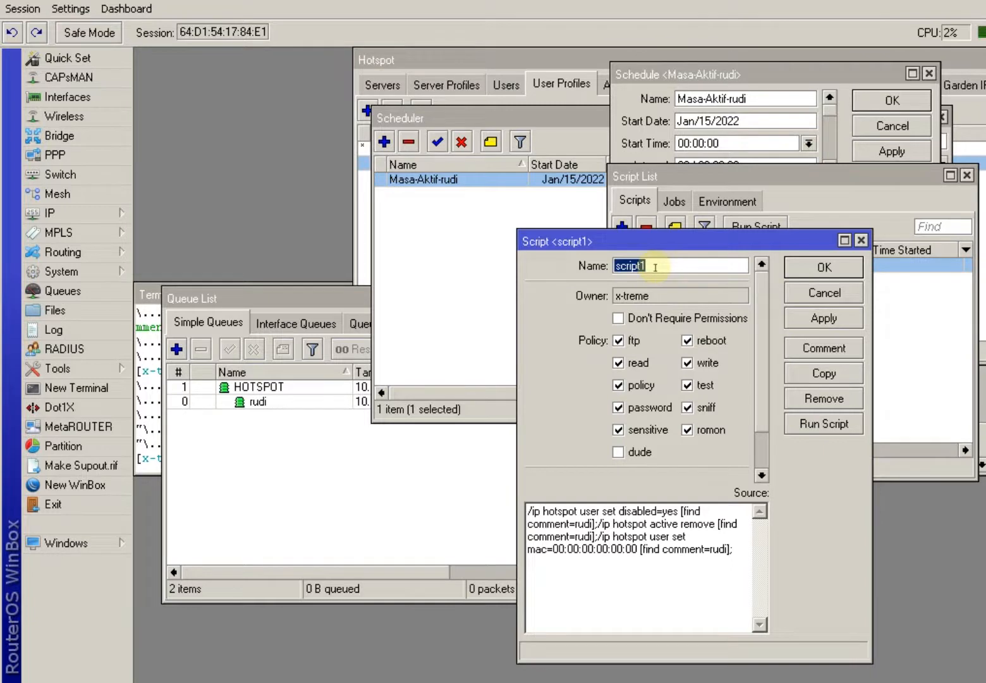
pyautogui.write('masa aktif habis')
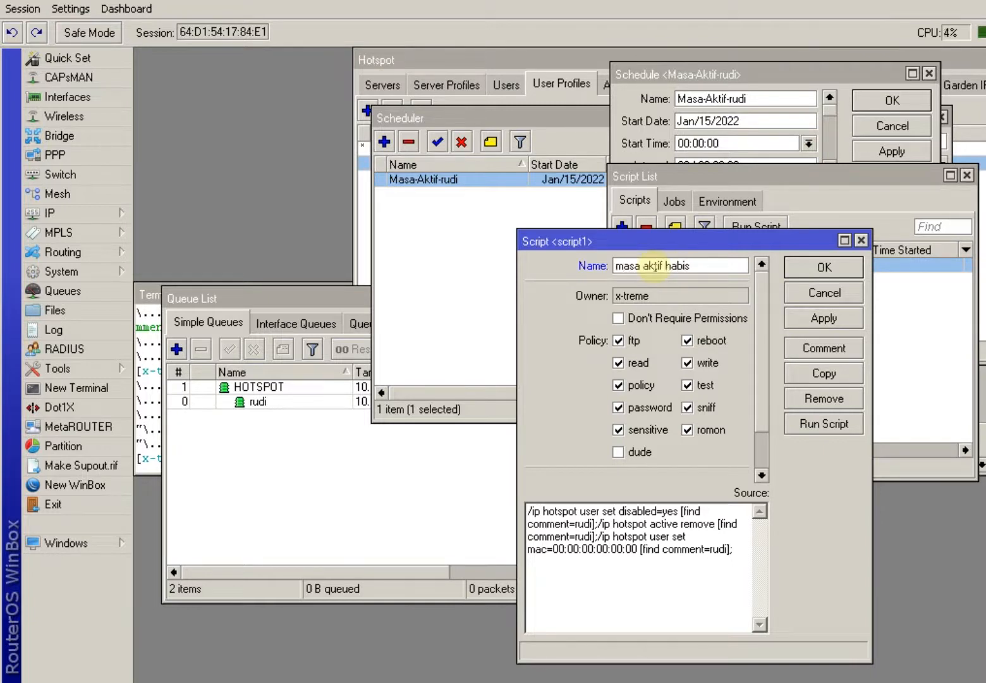
pyautogui.press('Return')
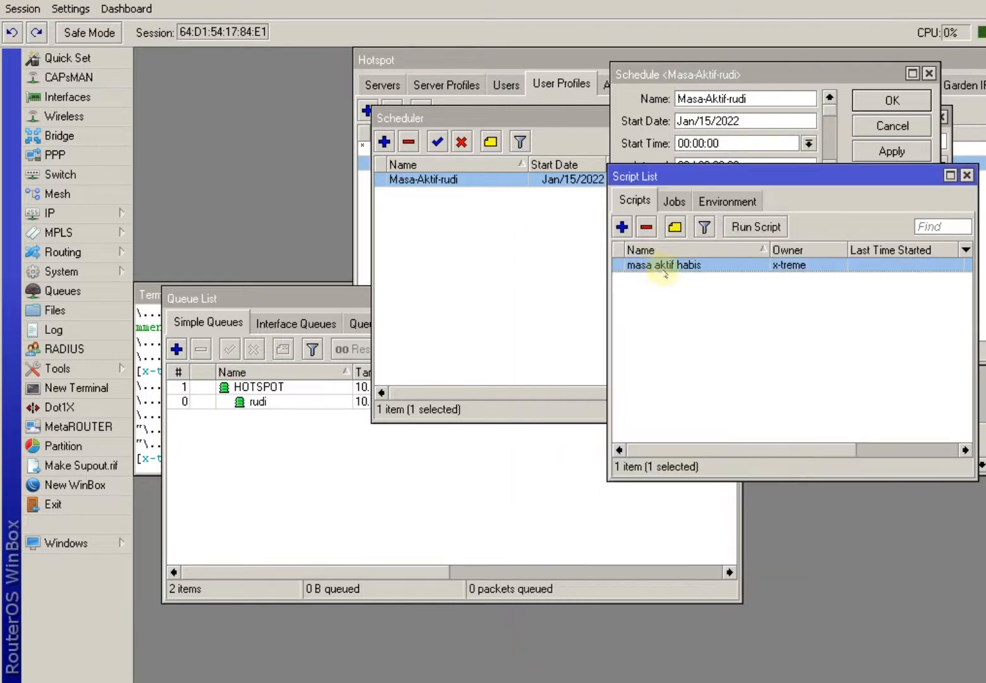
pyautogui.click(888, 125)
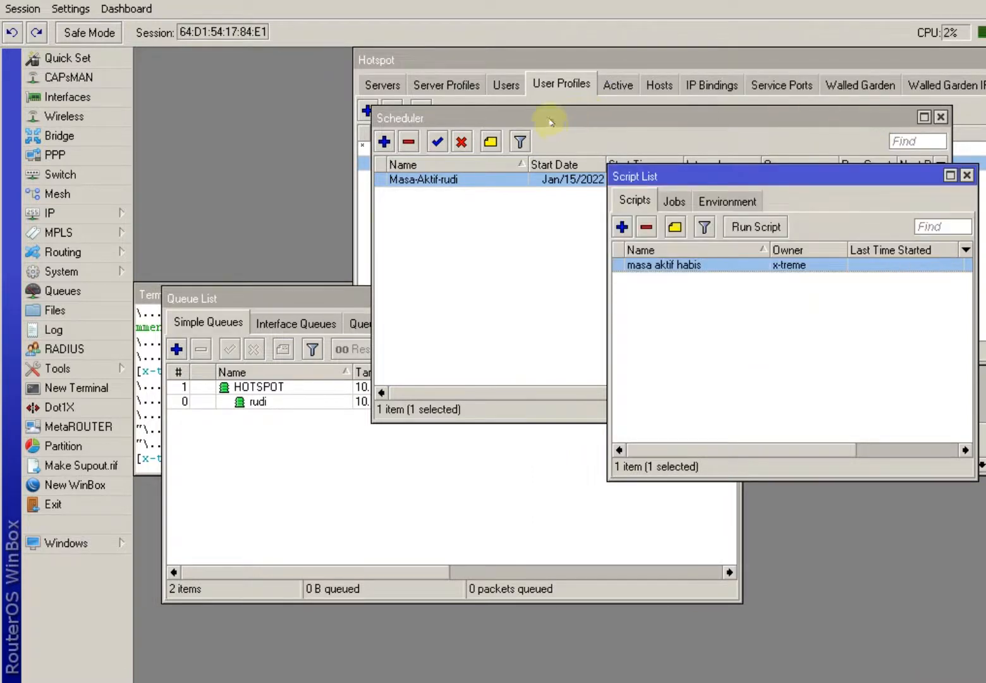
# Move the Scheduler and queue windows aside and review users rudi1–rudi3.
pyautogui.moveTo(549, 121); pyautogui.dragTo(389, 386)
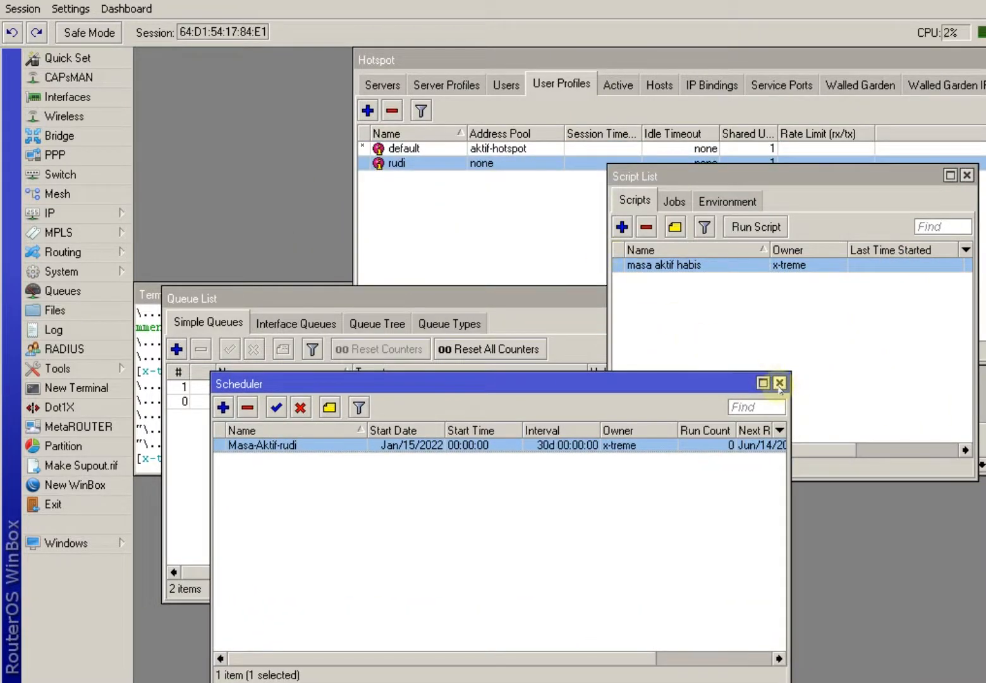
pyautogui.moveTo(671, 382); pyautogui.dragTo(679, 499)
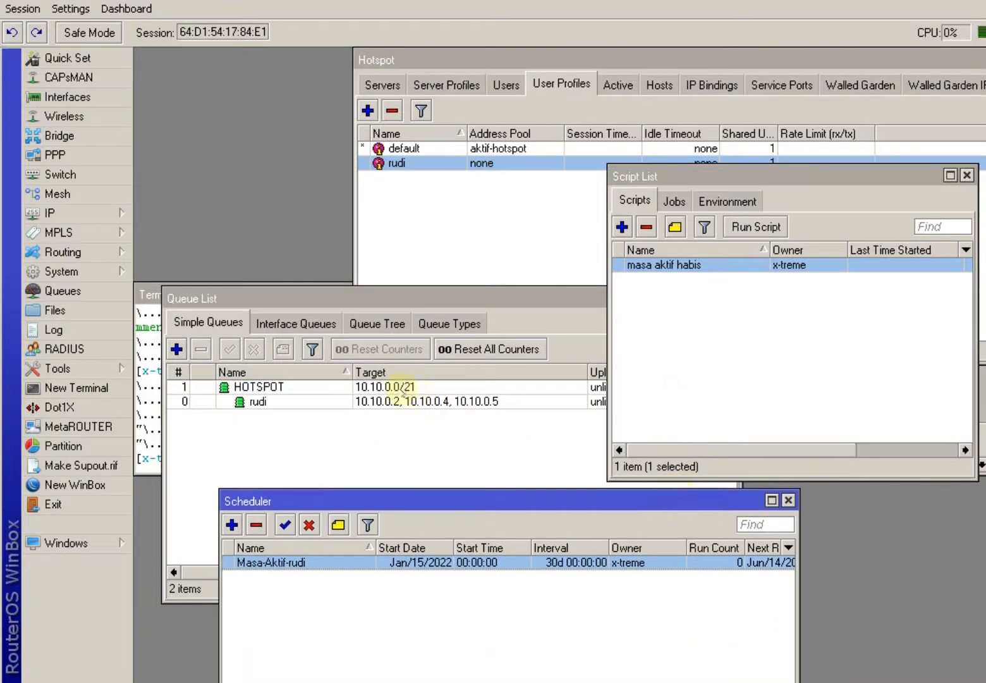
pyautogui.click(399, 388)
pyautogui.moveTo(635, 296); pyautogui.dragTo(607, 338)
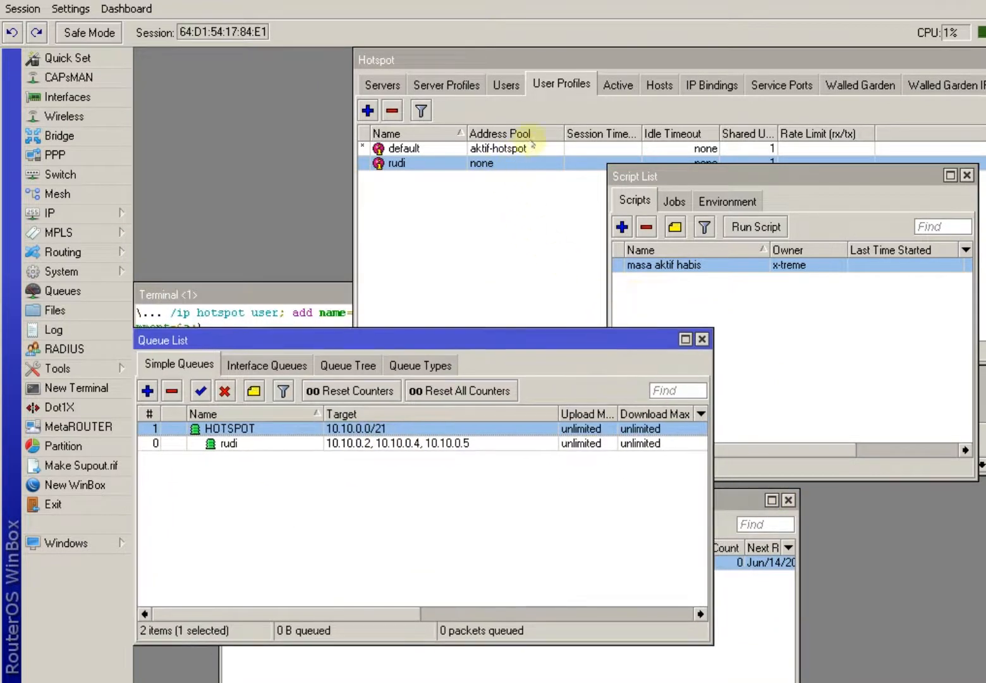
pyautogui.click(516, 85)
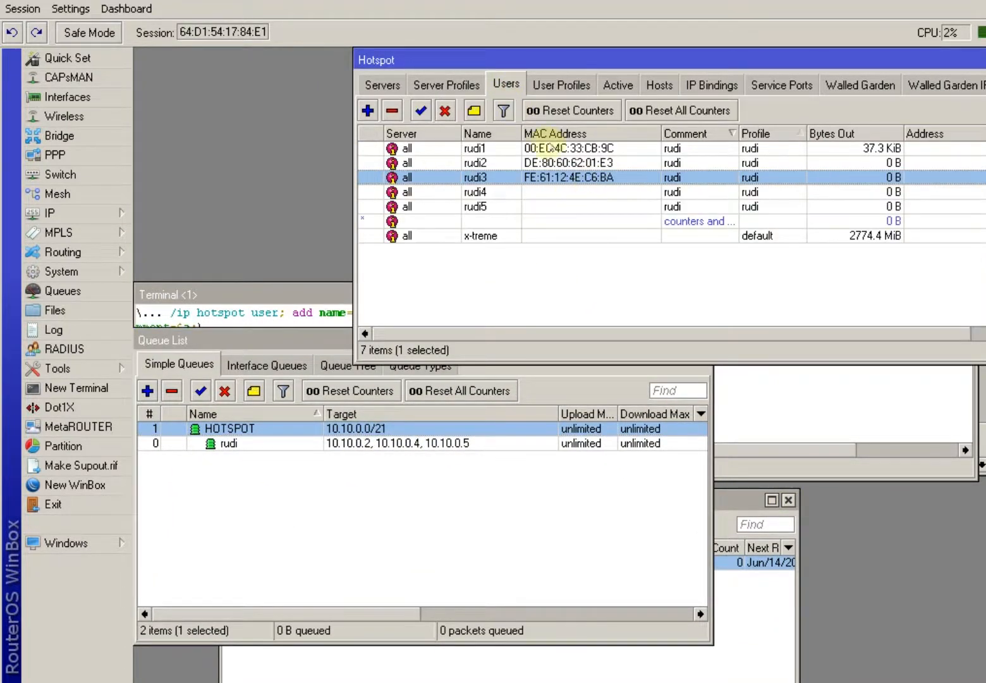
pyautogui.click(548, 149)
pyautogui.click(550, 163)
pyautogui.click(554, 178)
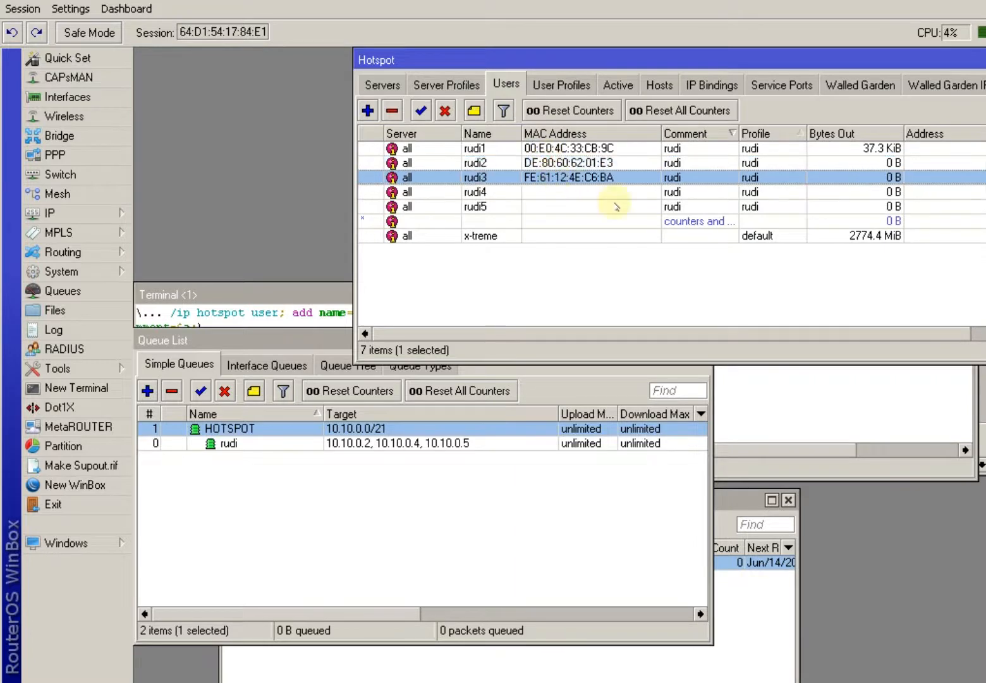
# Delete hotspot users rudi5 and rudi4.
pyautogui.click(487, 193)
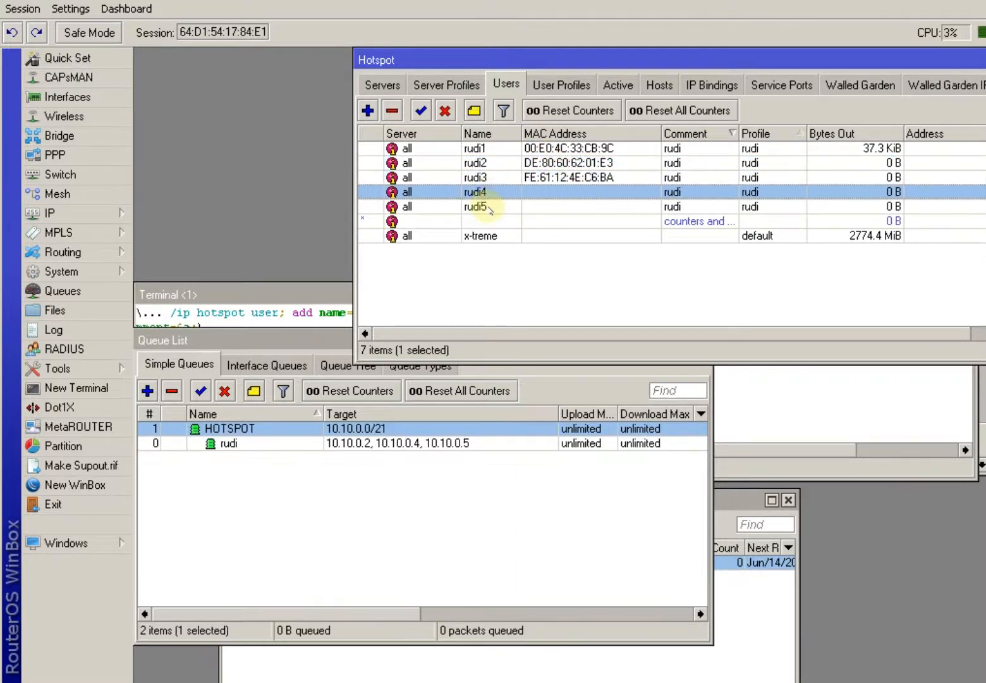
pyautogui.click(395, 111)
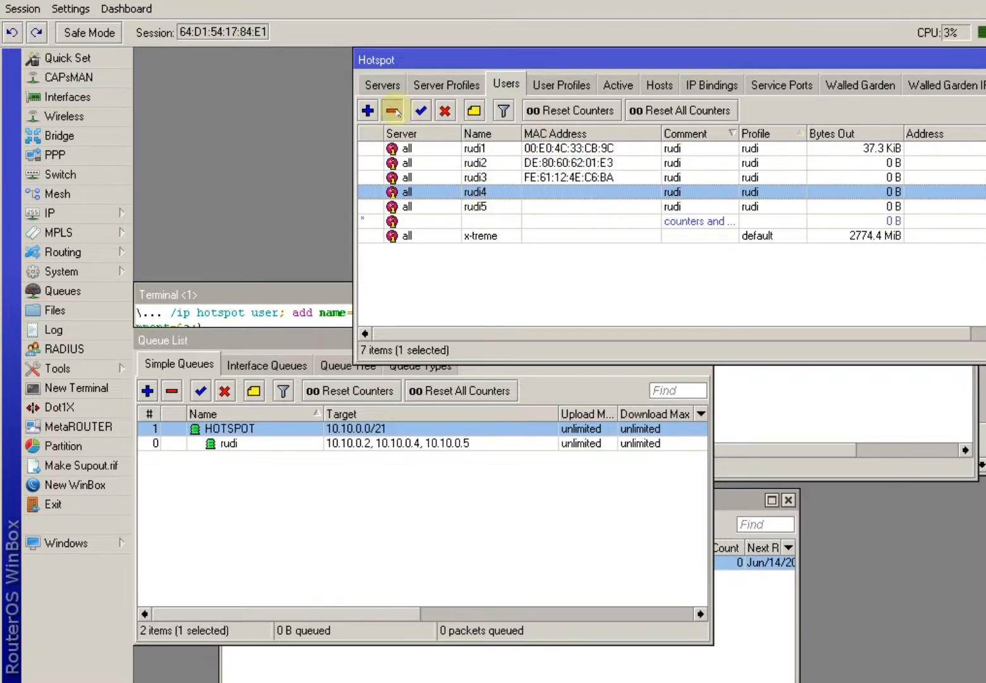
pyautogui.click(478, 206)
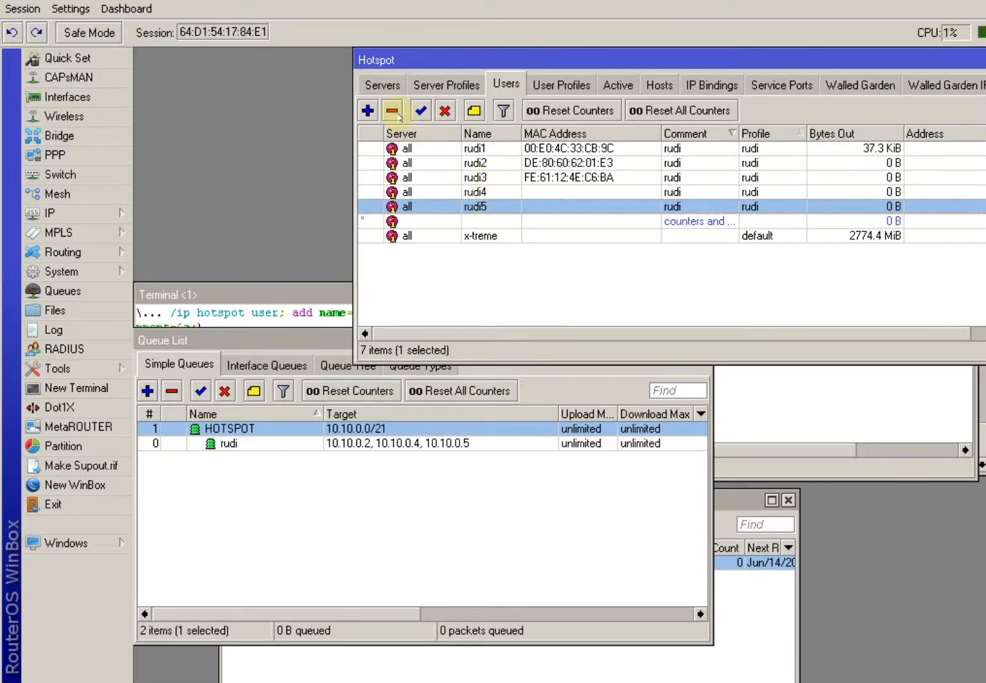
pyautogui.click(394, 111)
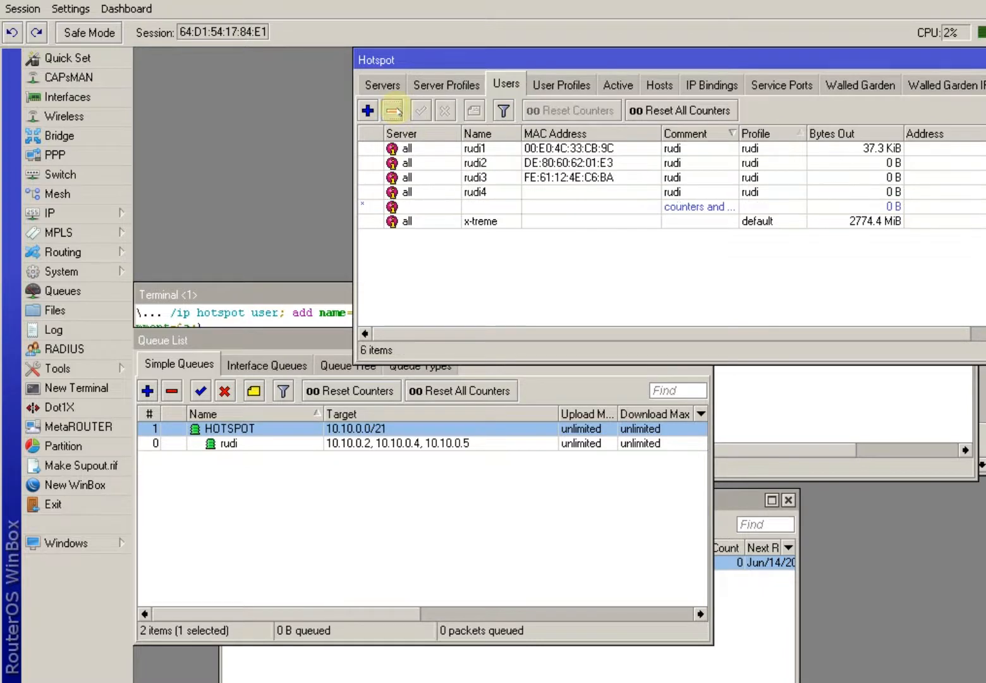
pyautogui.click(482, 189)
pyautogui.click(392, 111)
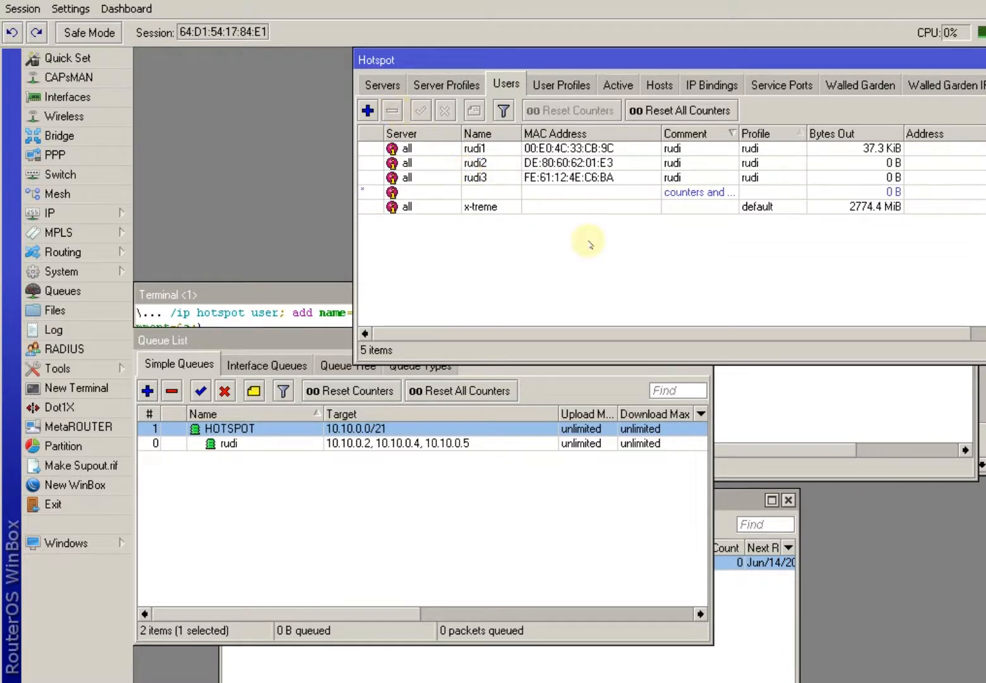
pyautogui.click(783, 397)
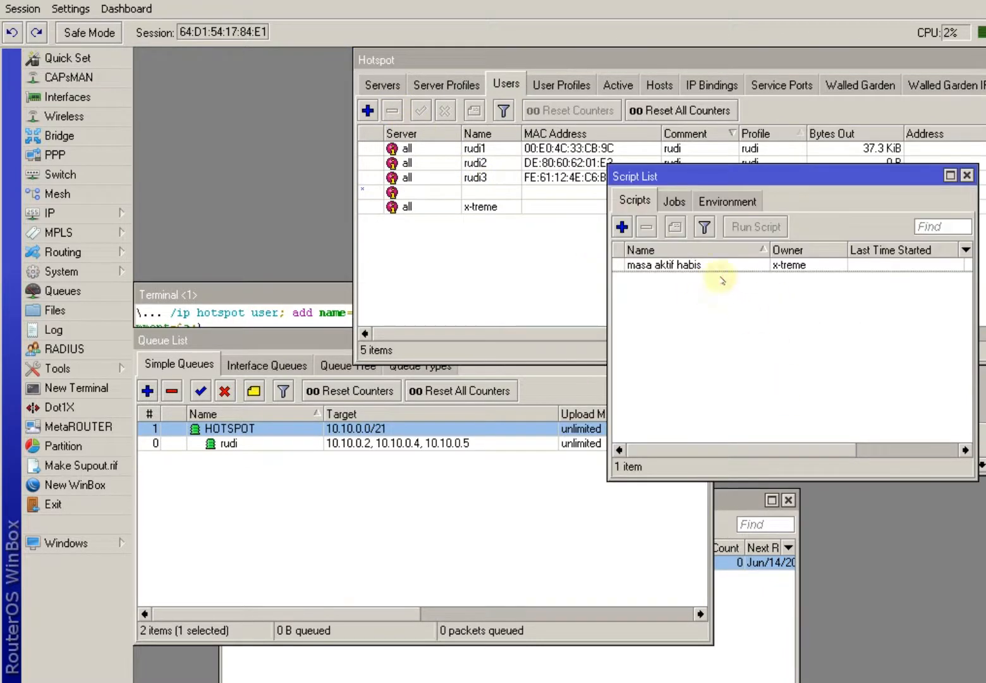
# Check the active sessions, then run the 'masa aktif habis' script.
pyautogui.click(706, 265)
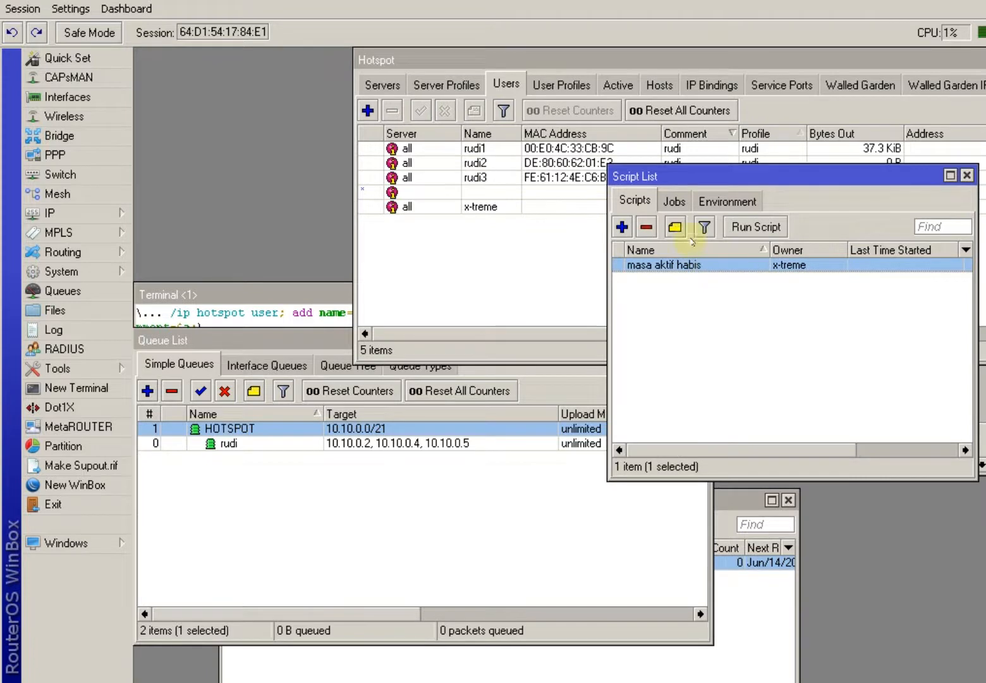
pyautogui.click(618, 85)
pyautogui.click(700, 392)
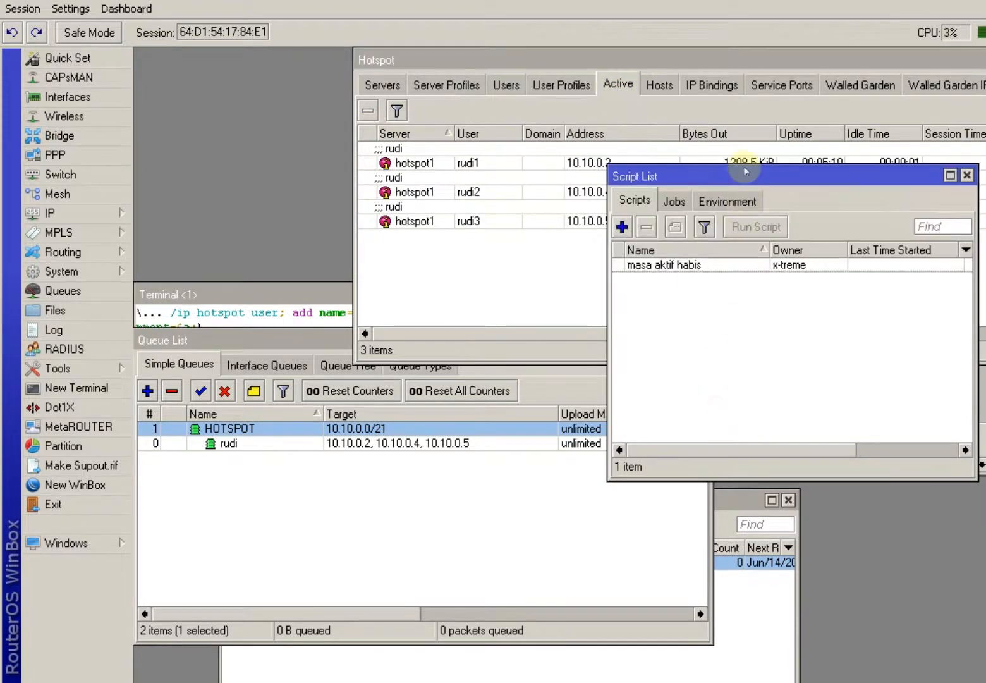
pyautogui.moveTo(741, 168); pyautogui.dragTo(711, 287)
pyautogui.click(694, 380)
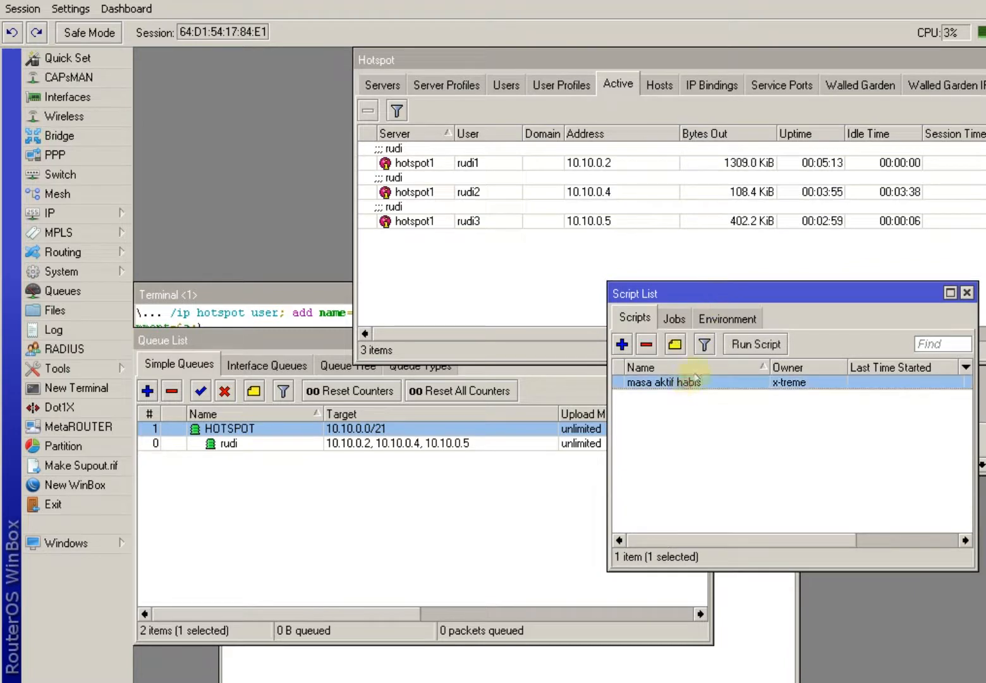
pyautogui.click(762, 343)
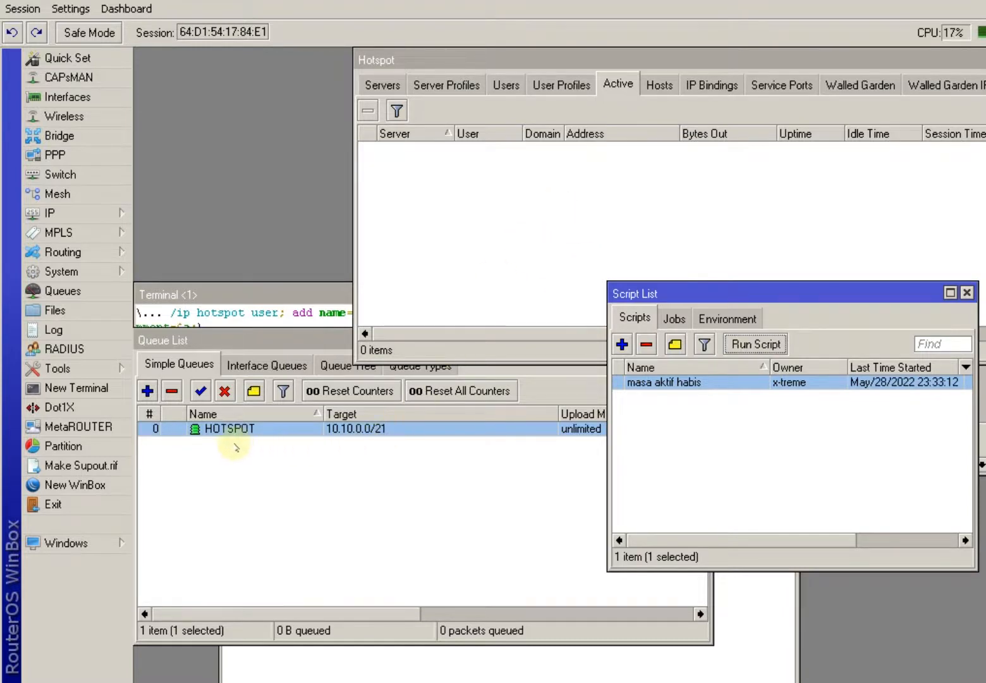
# Inspect the now-disabled rudi1–rudi3 users and the browser's hotspot status page.
pyautogui.click(507, 84)
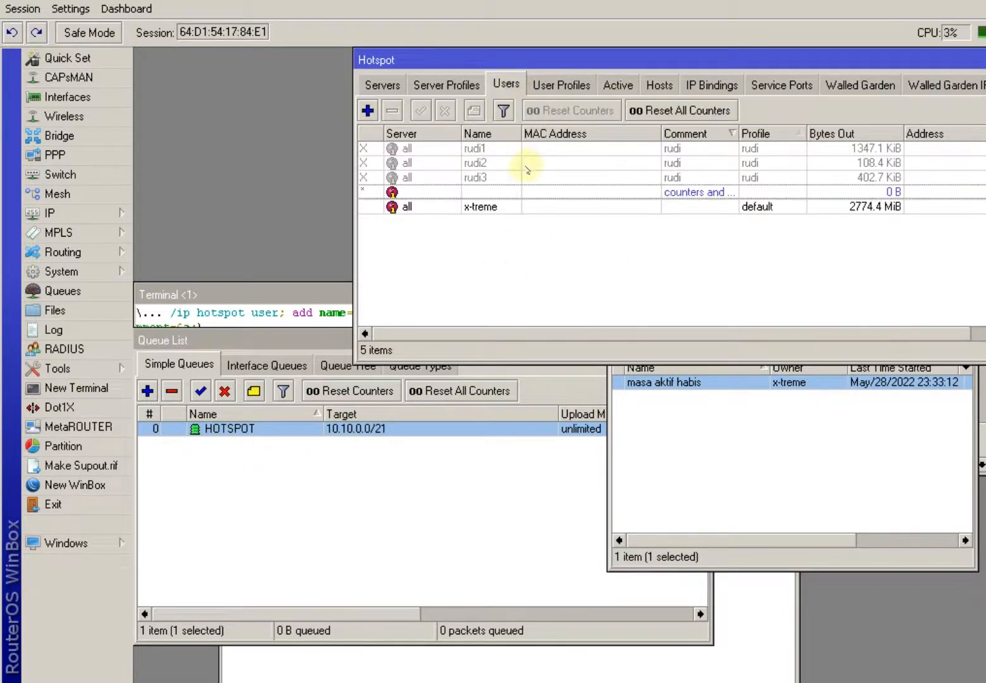
pyautogui.click(484, 151)
pyautogui.click(486, 163)
pyautogui.click(490, 177)
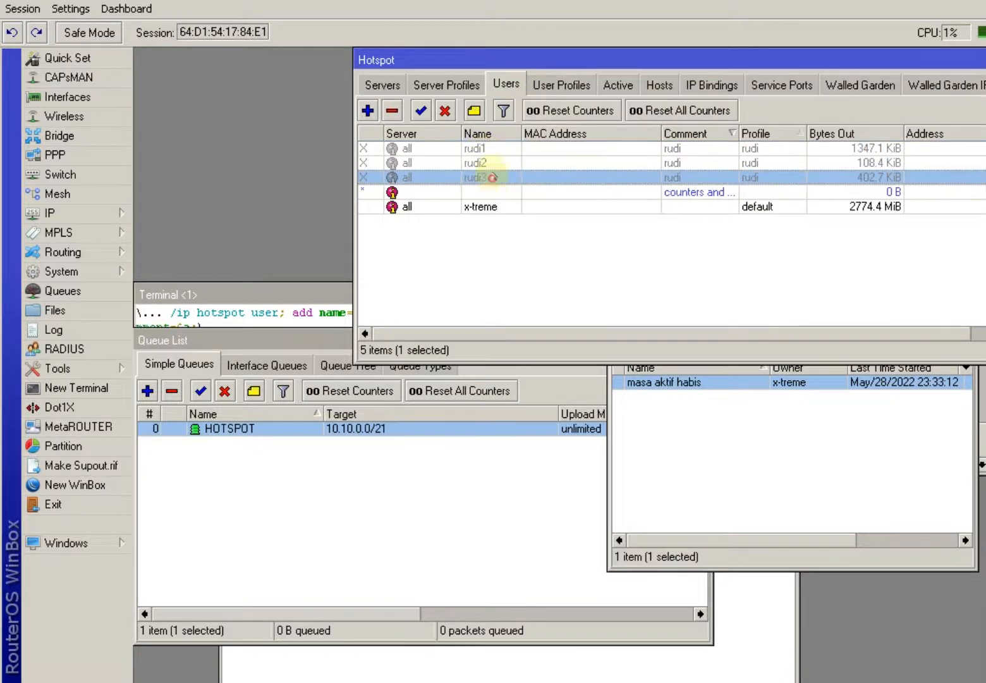
pyautogui.click(488, 162)
pyautogui.click(492, 148)
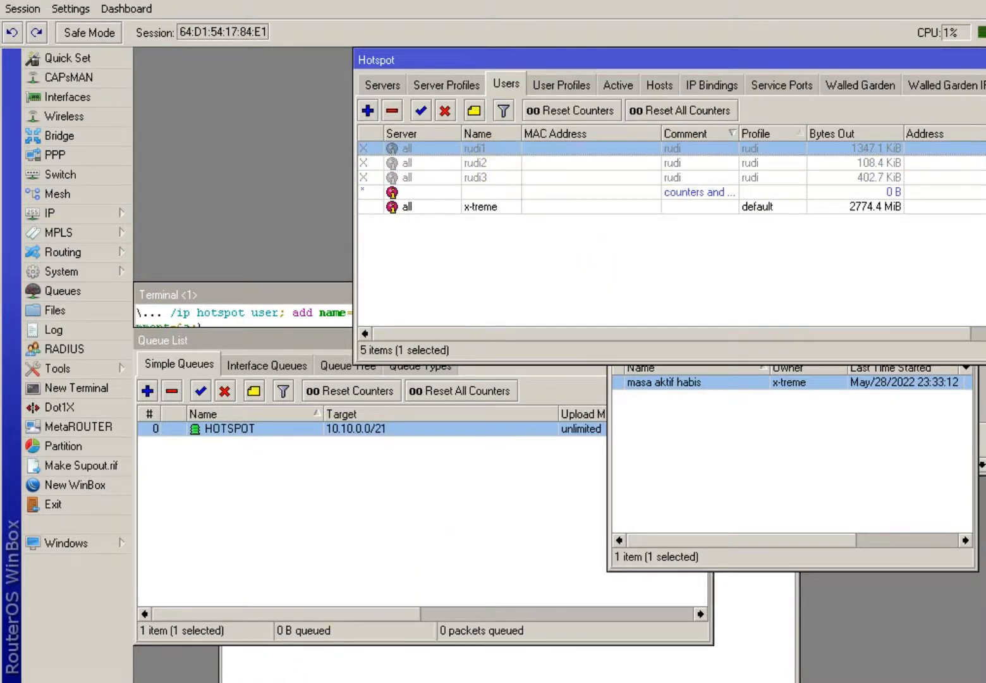
pyautogui.click(285, 682)
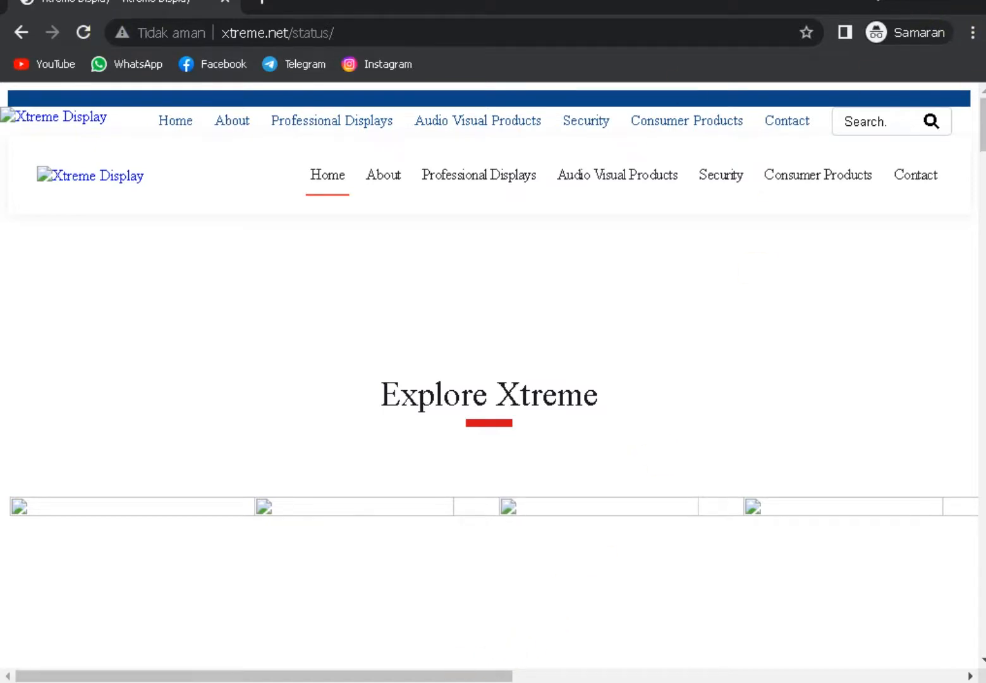
pyautogui.click(316, 682)
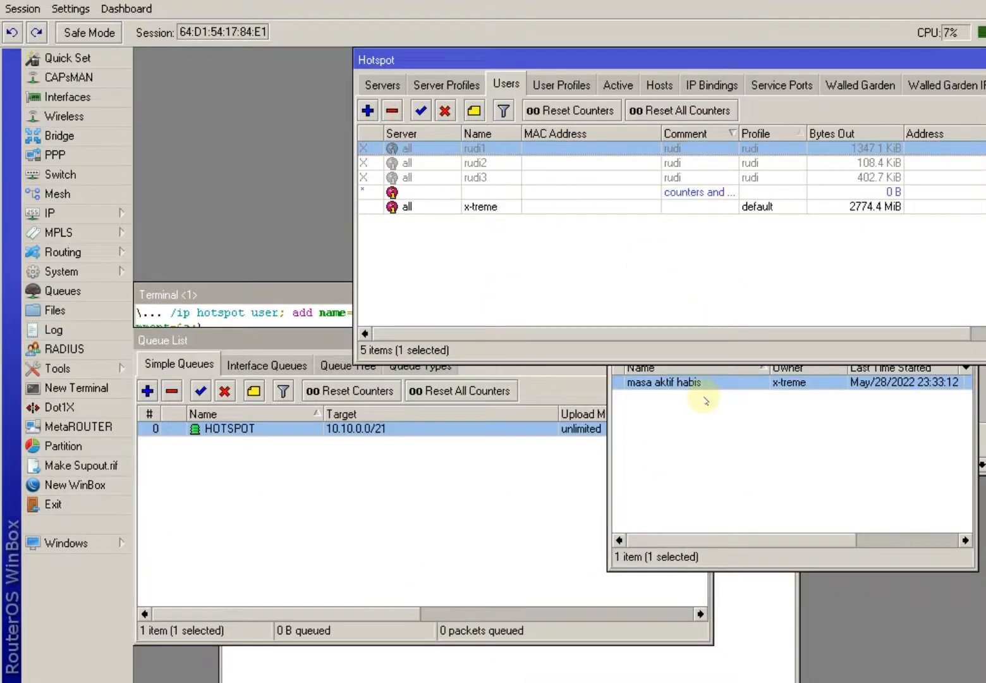
# Select the 'masa aktif habis' script, then re-enable hotspot users rudi1, rudi2 and rudi3.
pyautogui.click(706, 401)
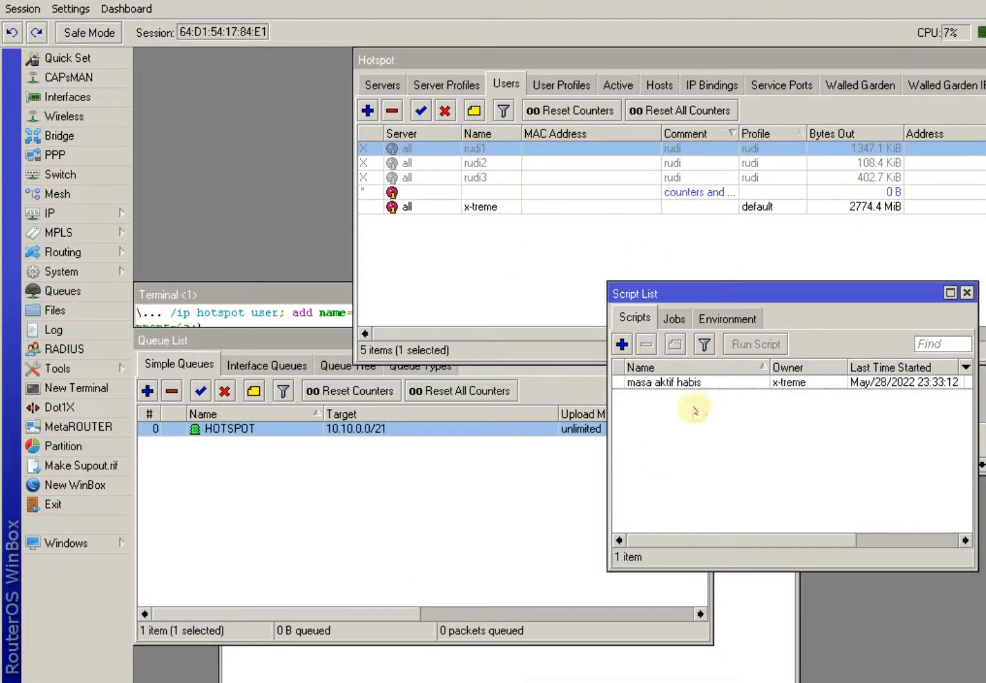
pyautogui.click(675, 380)
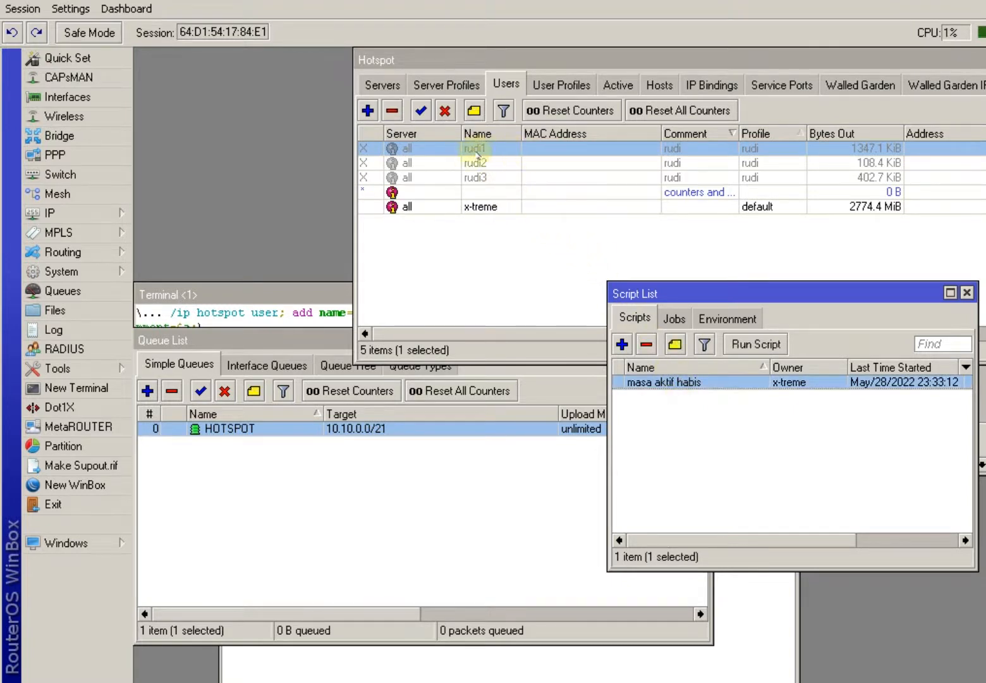
pyautogui.click(474, 152)
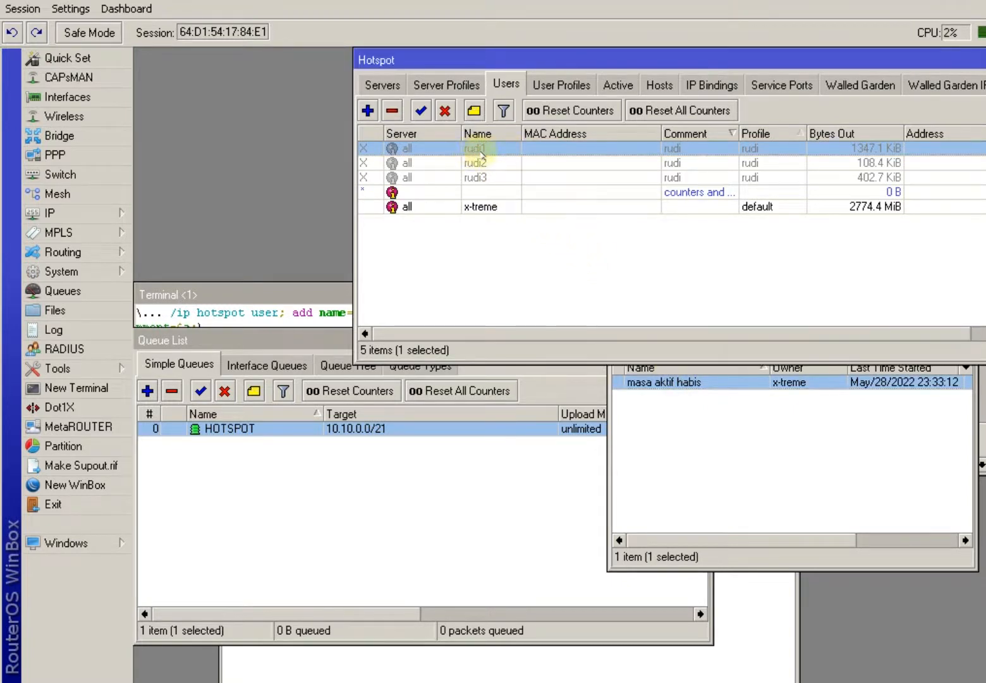
pyautogui.click(420, 110)
pyautogui.click(424, 159)
pyautogui.click(420, 111)
pyautogui.click(429, 178)
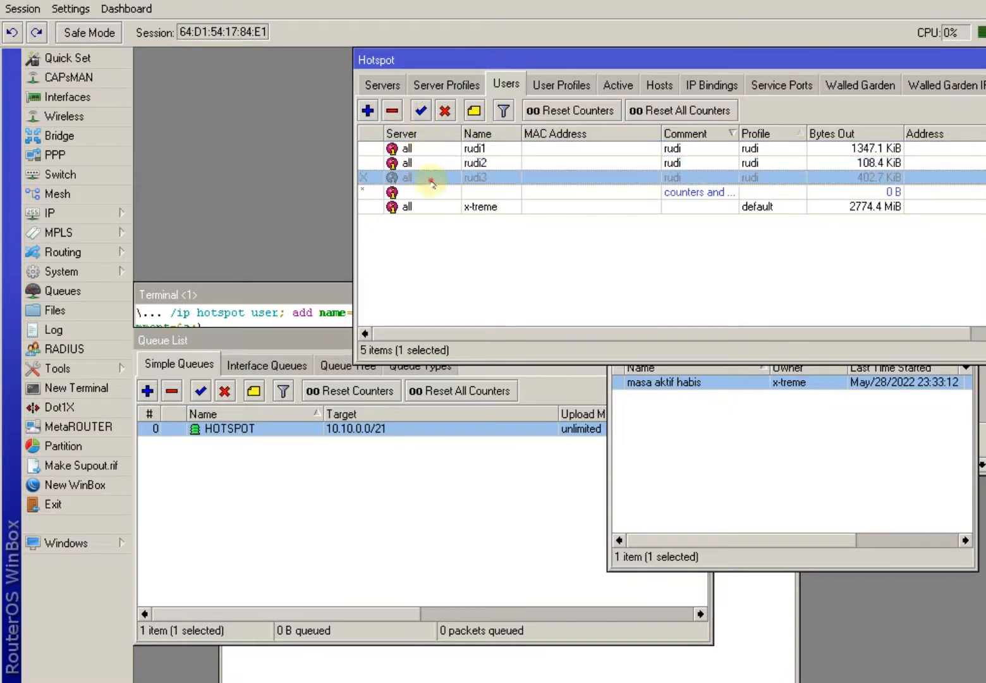
pyautogui.click(420, 110)
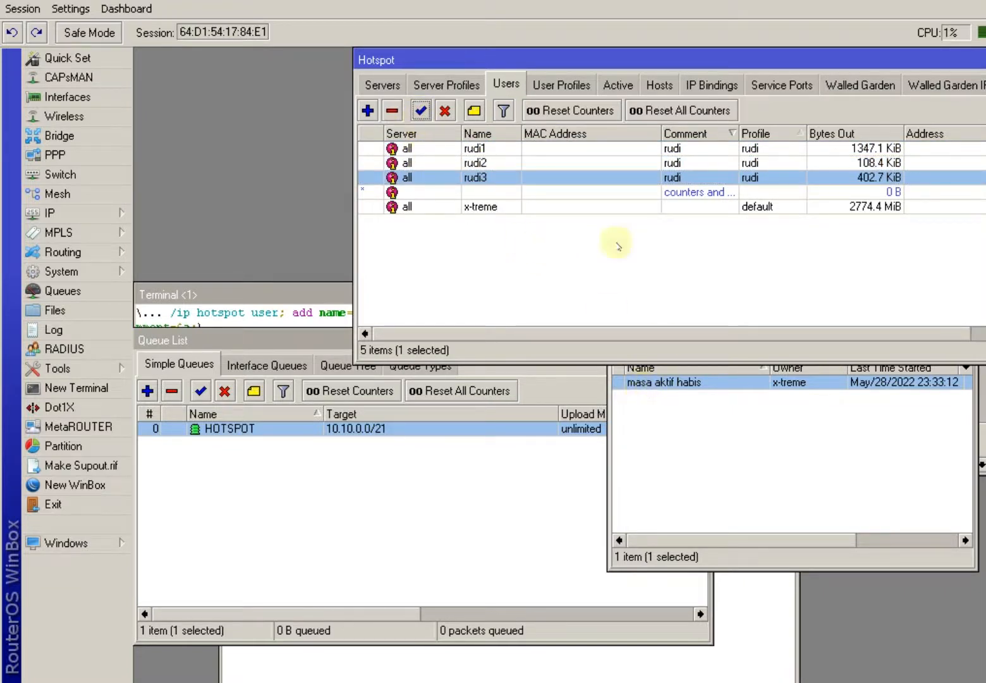
# Rerun the 'masa aktif habis' expiry script and confirm the Active sessions list shows 0 items.
pyautogui.click(635, 375)
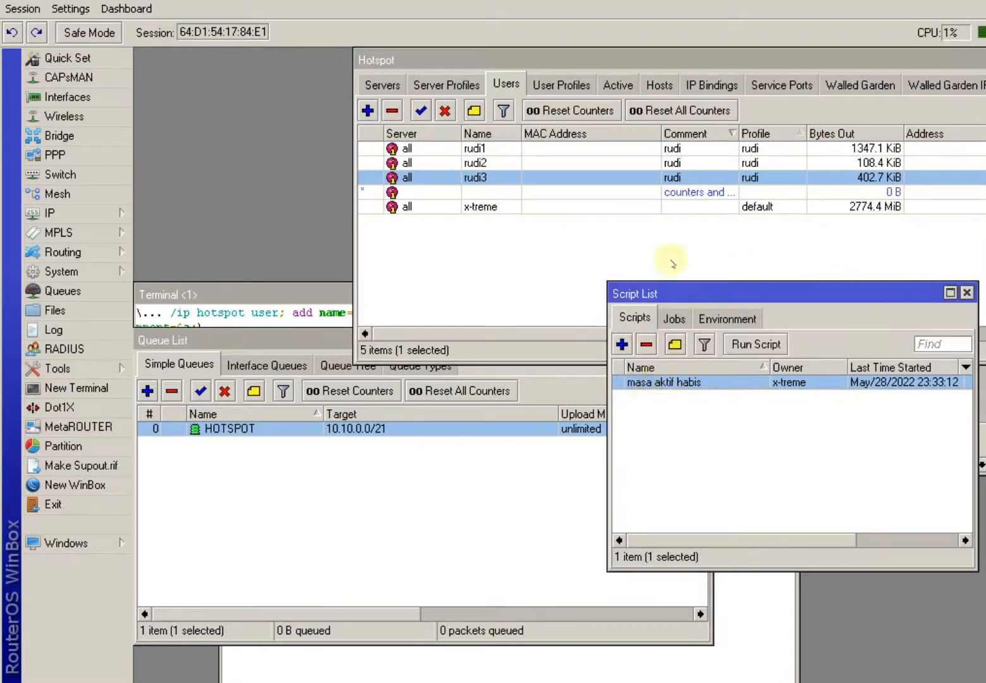
pyautogui.click(757, 345)
pyautogui.click(608, 88)
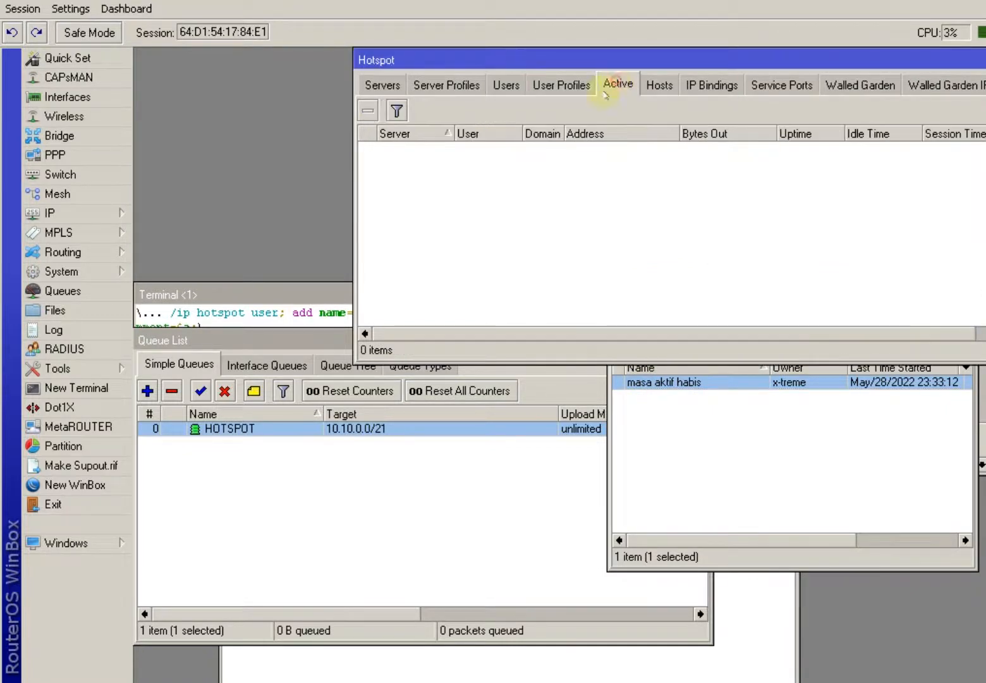